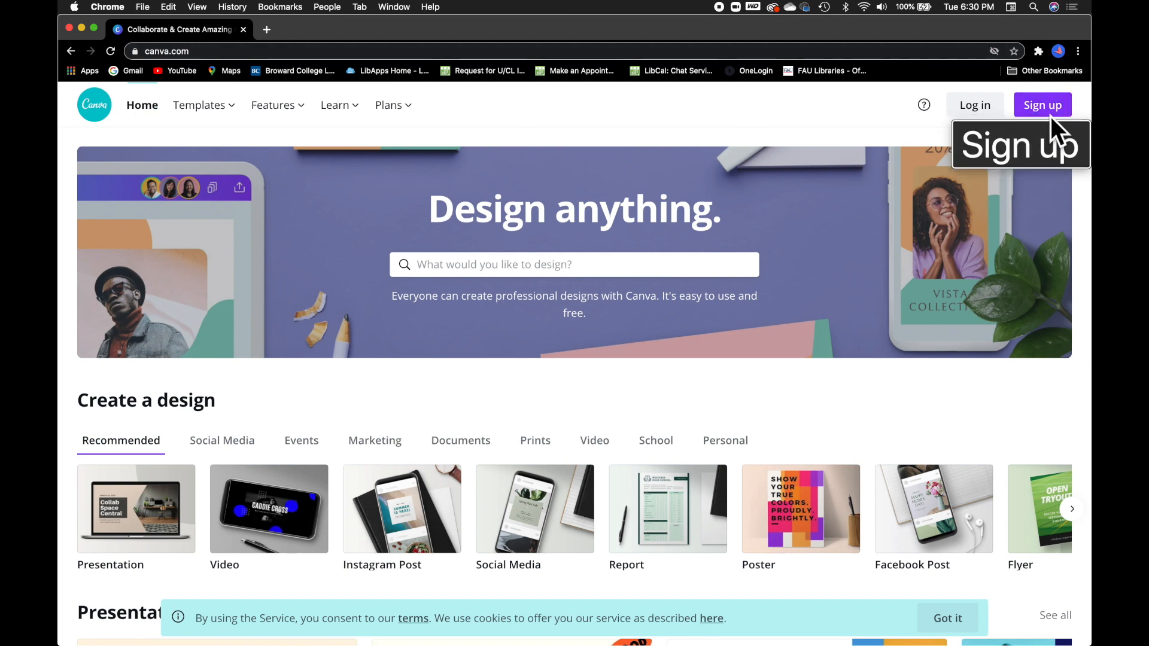
Sign up for a new Canva account using an email address.
left_click(1050, 105)
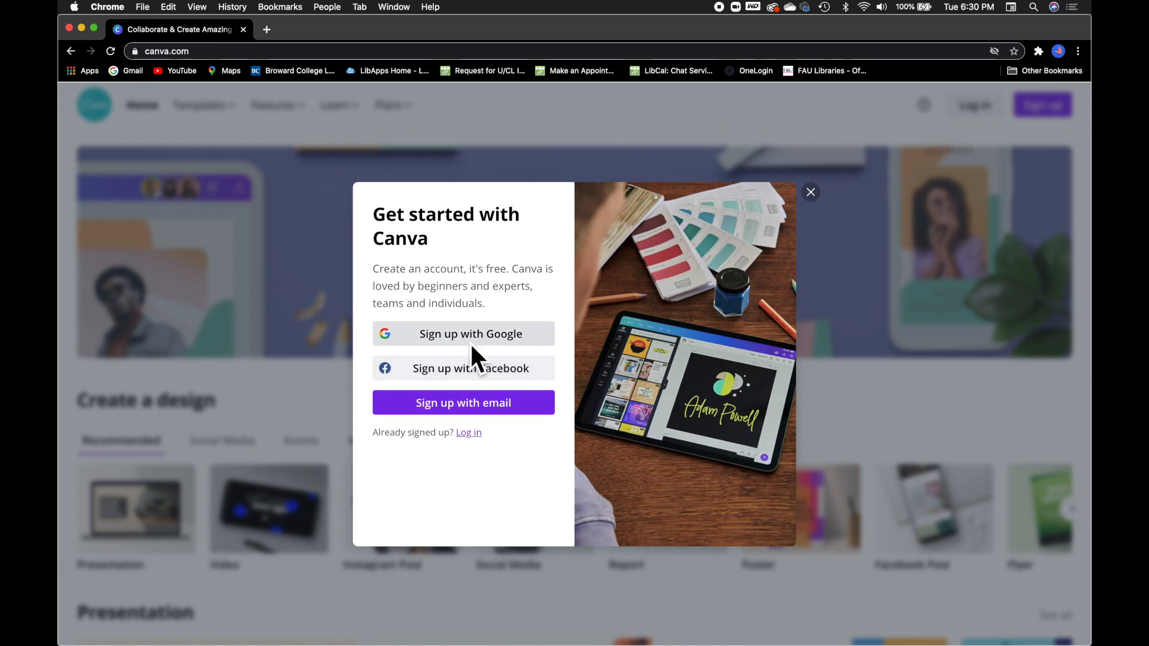
left_click(479, 407)
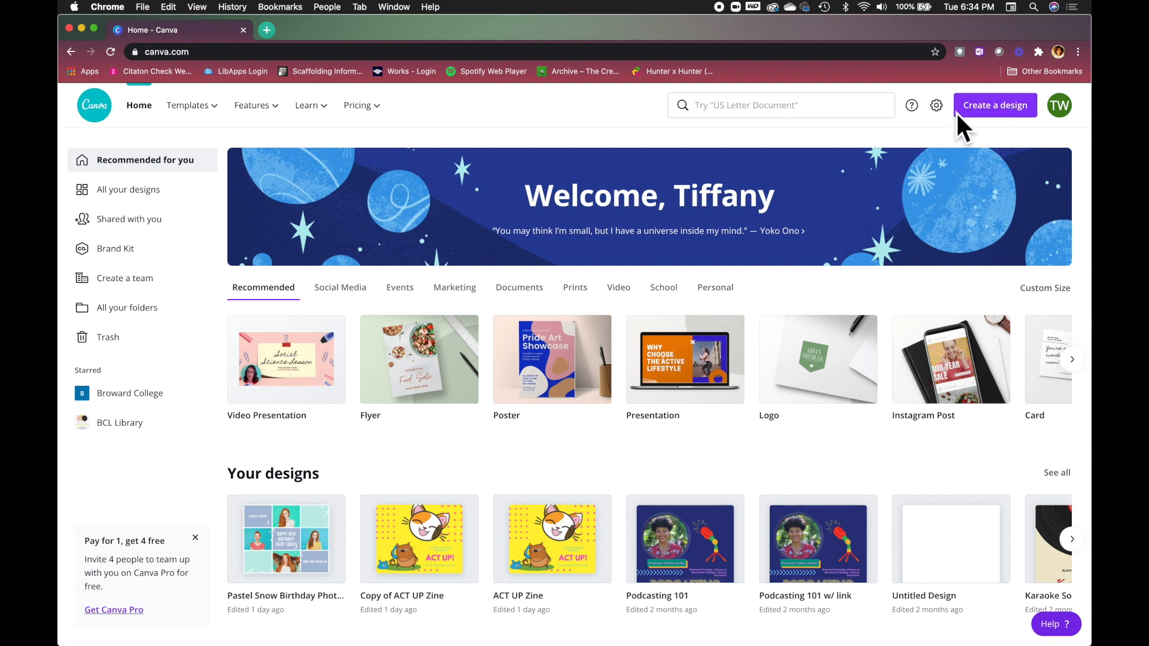
Search for 'photo collage' and scroll through the Photo Collage template results.
left_click(737, 117)
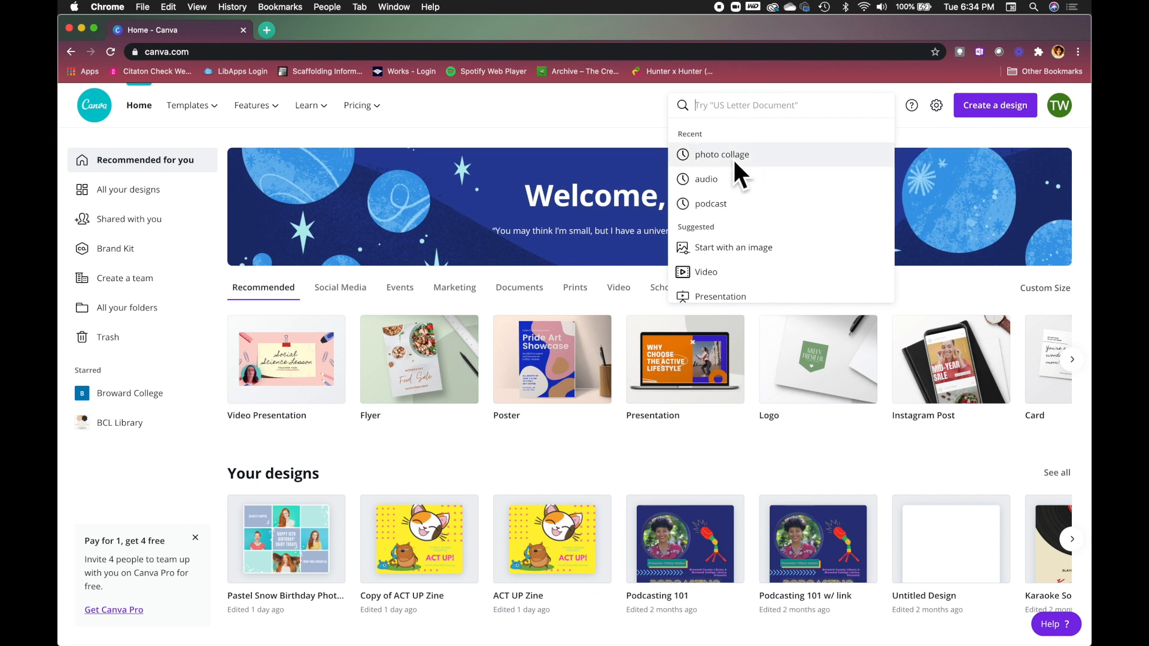
type("p")
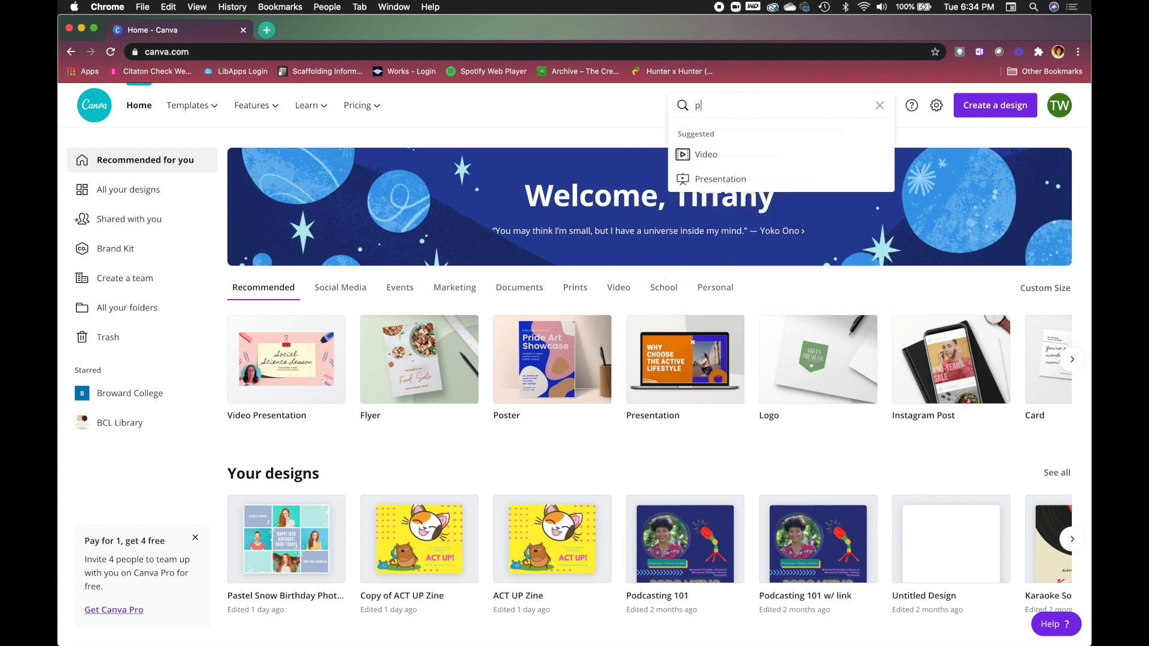
type("hoto collage")
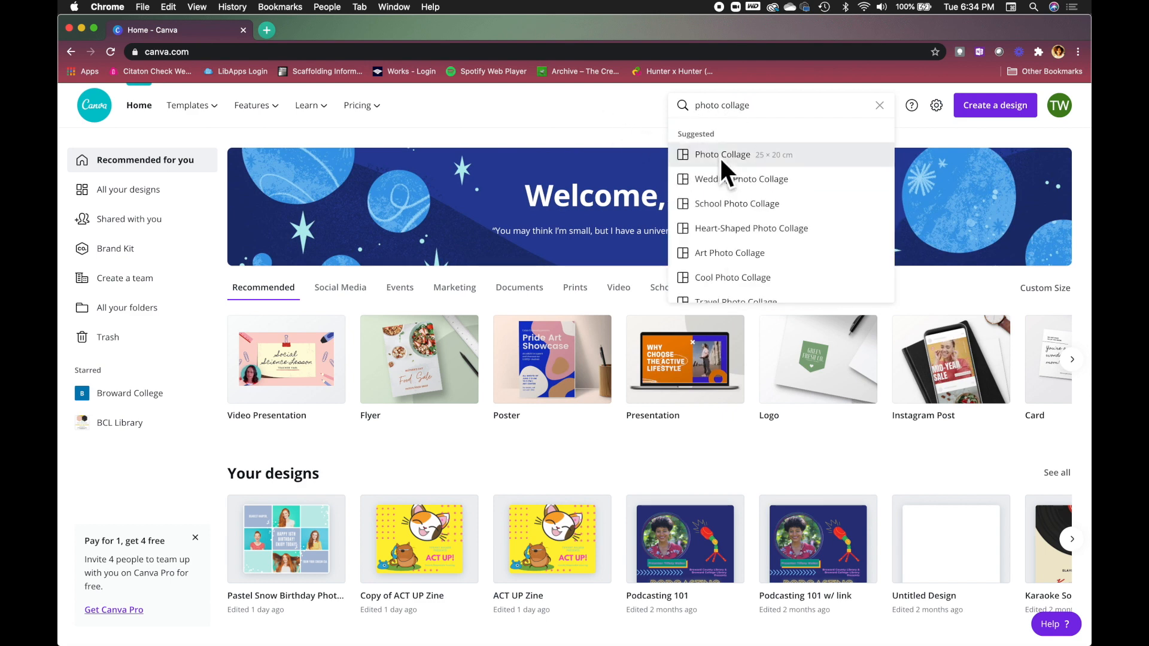
left_click(719, 156)
scroll(537, 176, "down", 10)
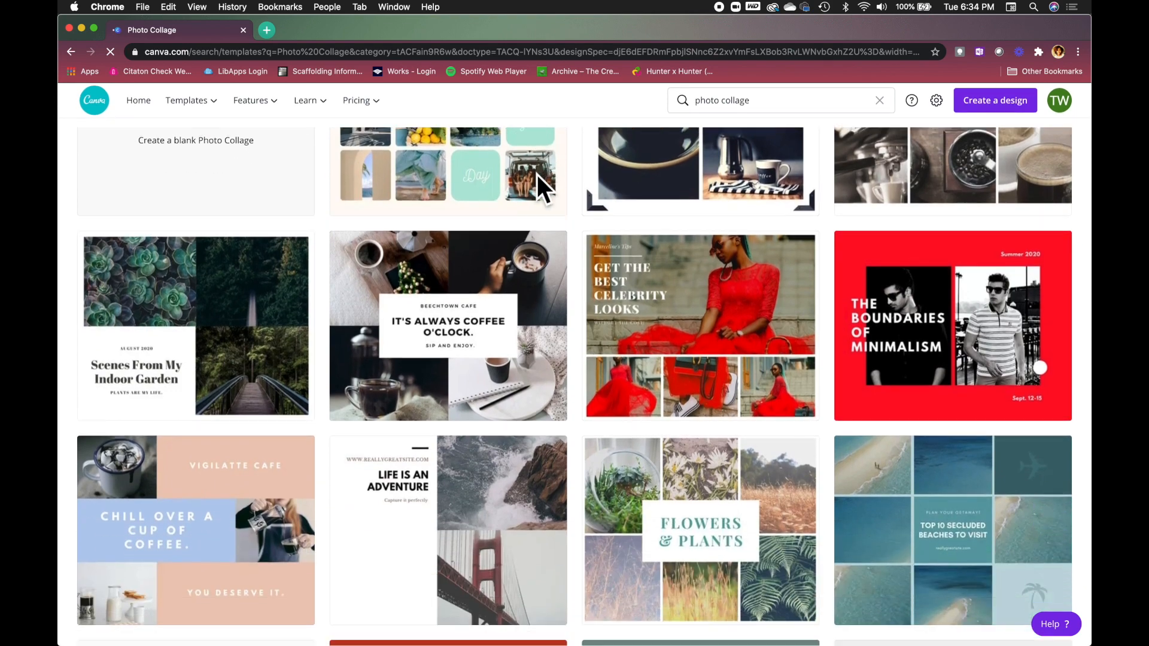
scroll(537, 174, "down", 3)
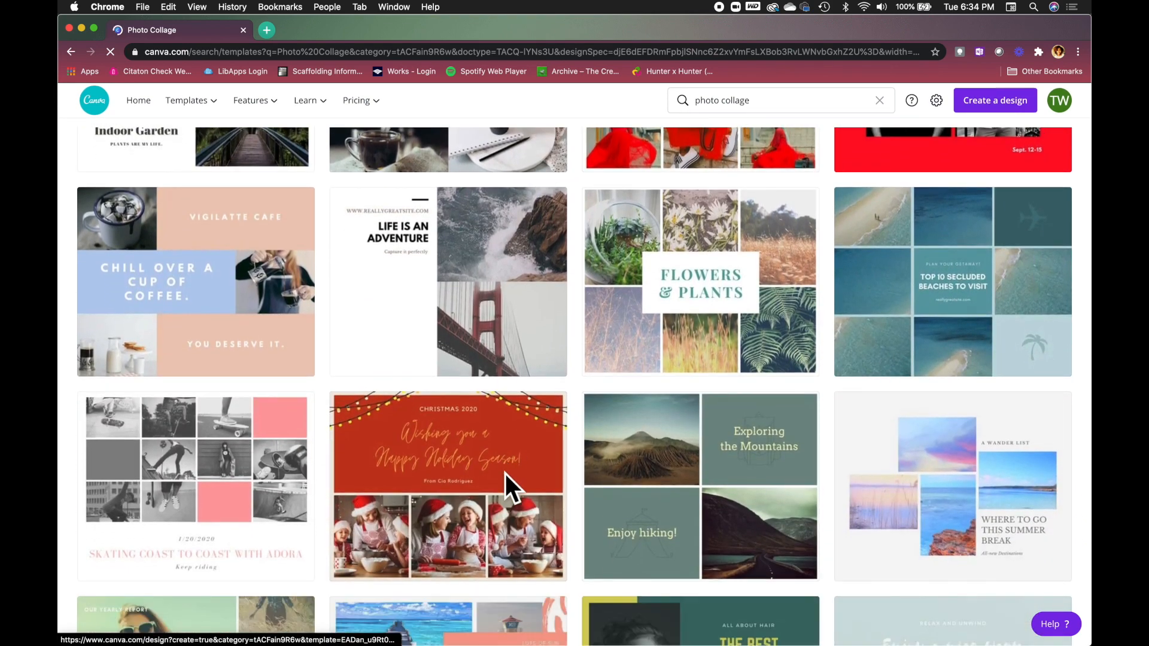
scroll(505, 473, "down", 5)
scroll(505, 473, "down", 6)
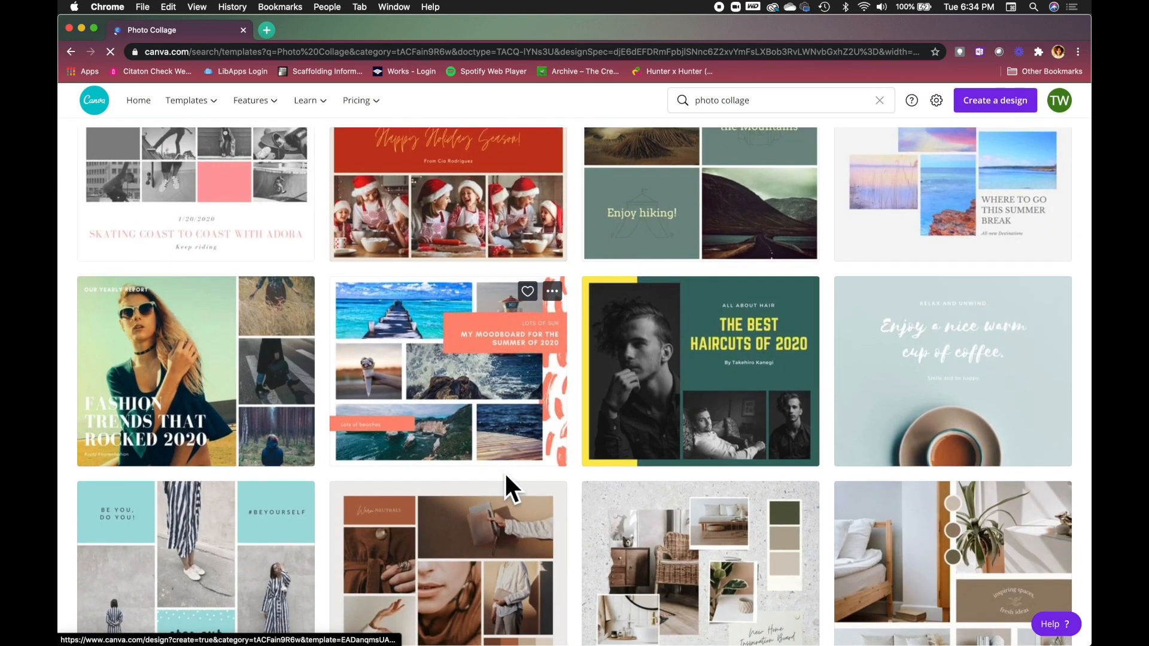
scroll(505, 473, "down", 6)
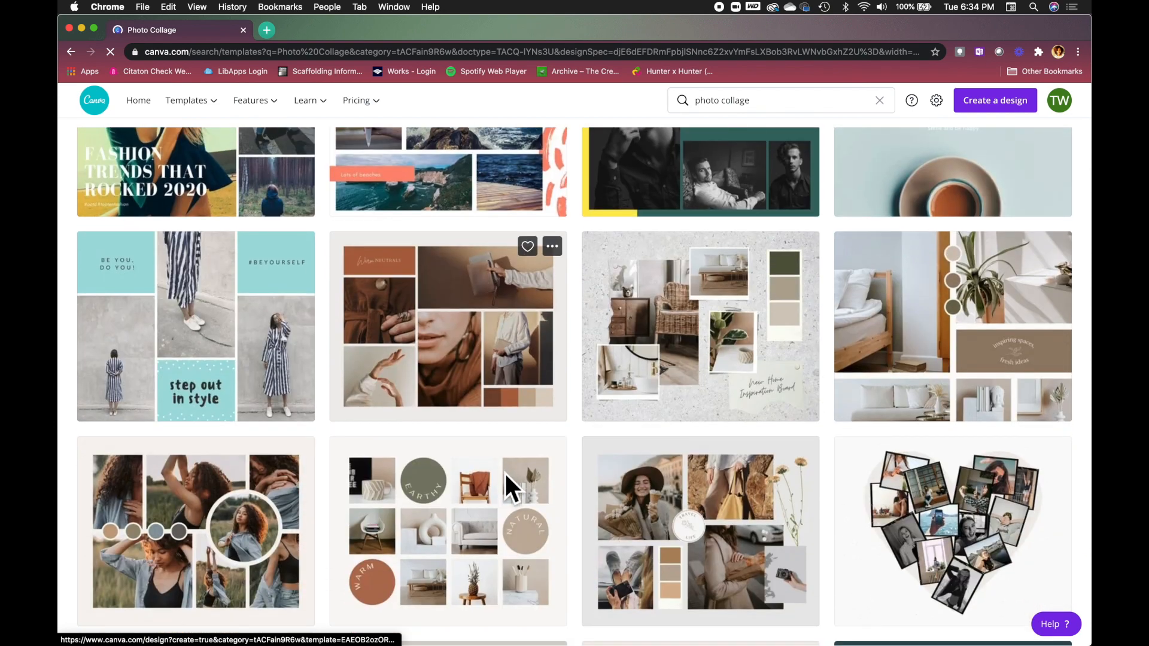
scroll(504, 471, "down", 10)
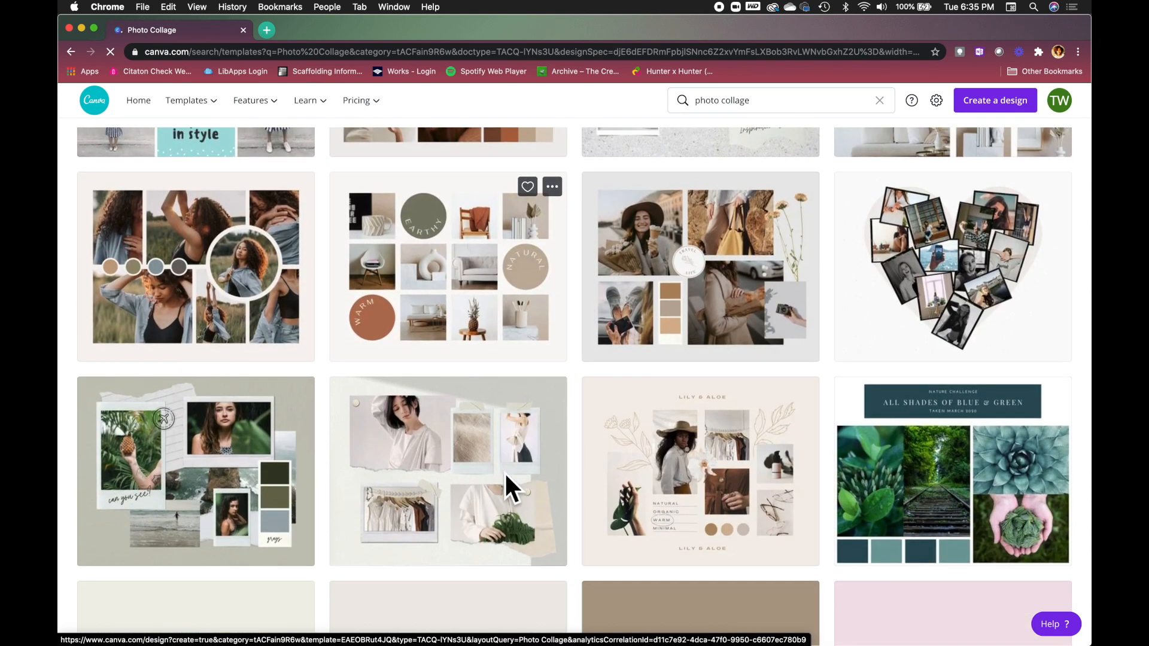
scroll(504, 471, "down", 3)
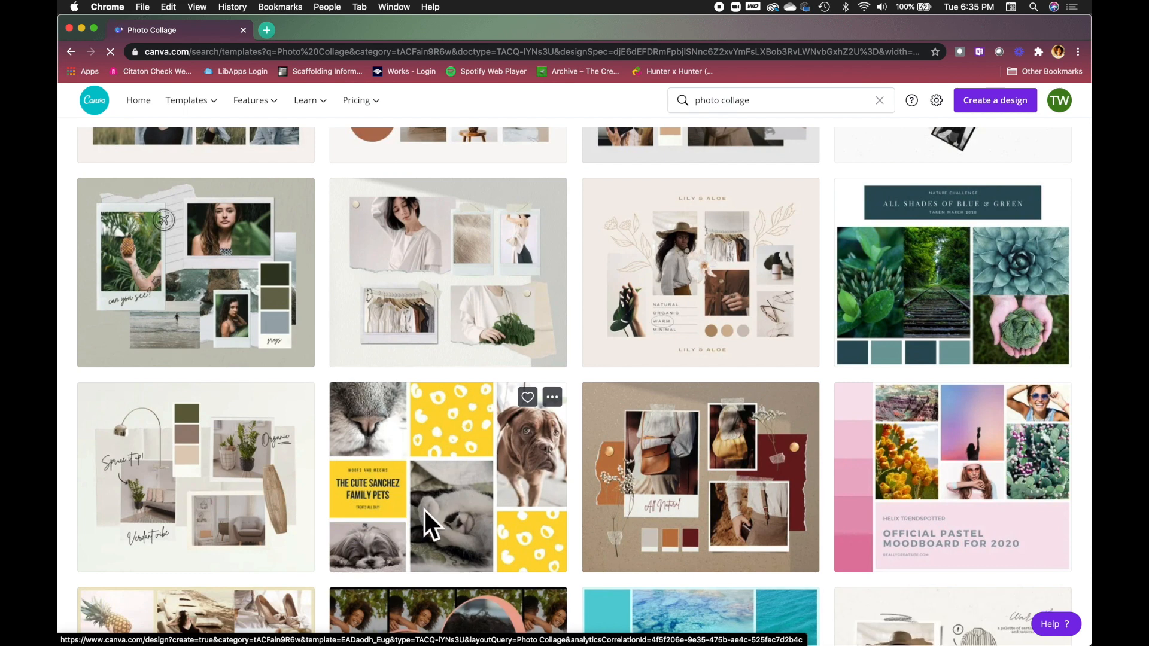
Open the yellow Cute Sanchez Family Pets collage, check Share options, and browse the Templates panel.
left_click(434, 495)
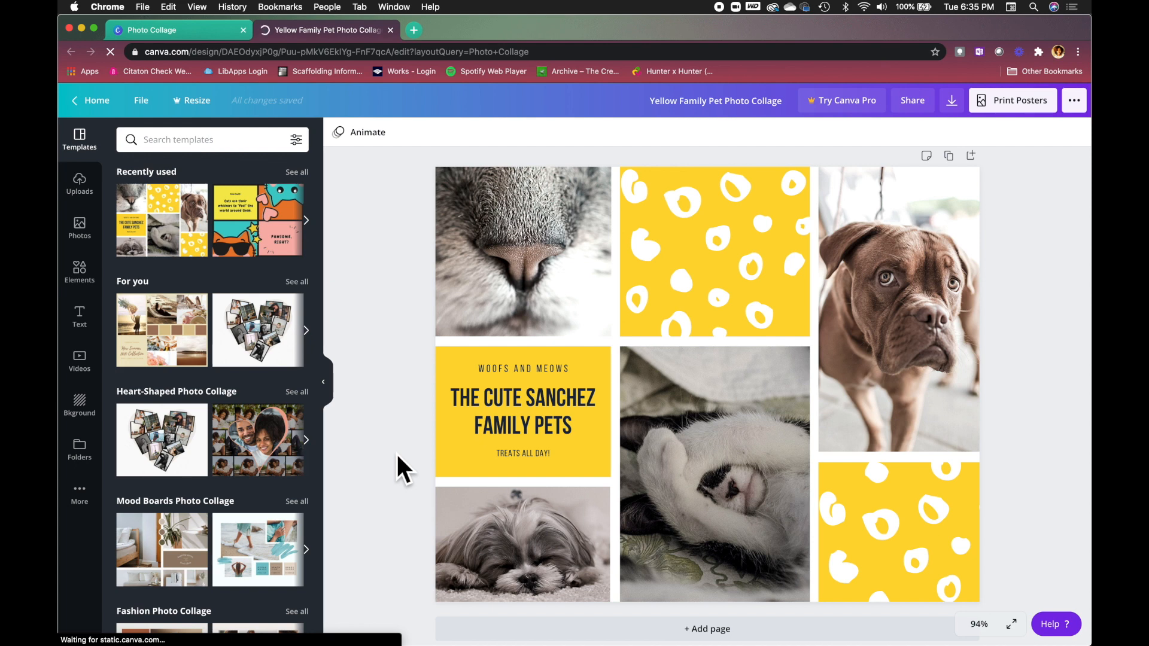
left_click(916, 108)
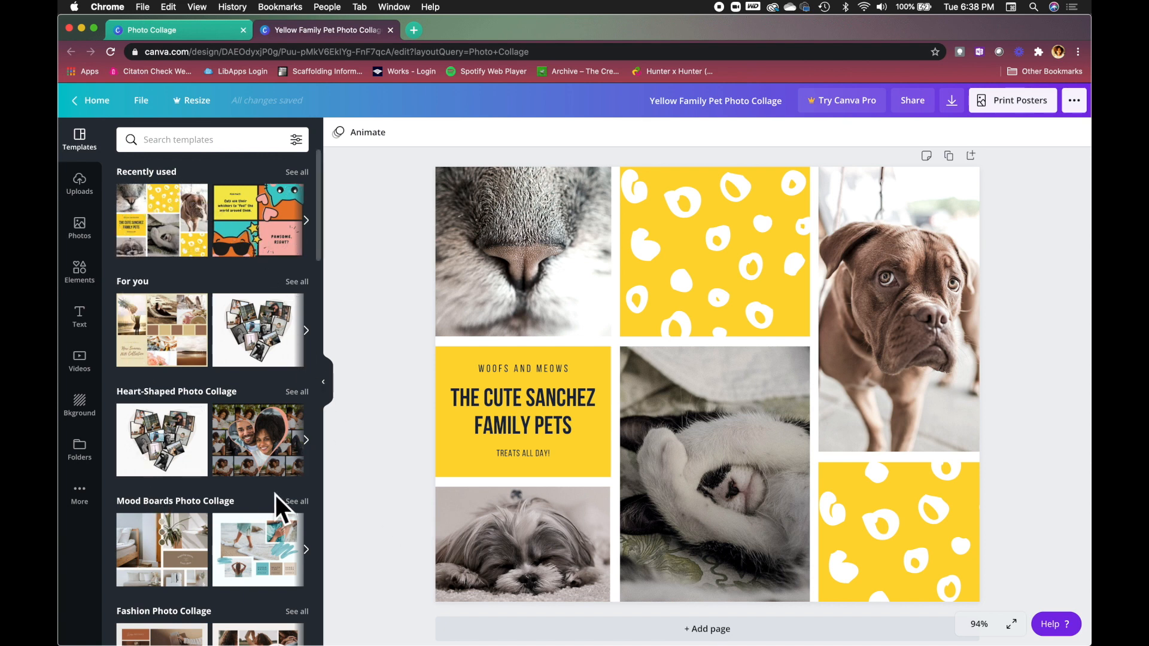
scroll(195, 422, "down", 5)
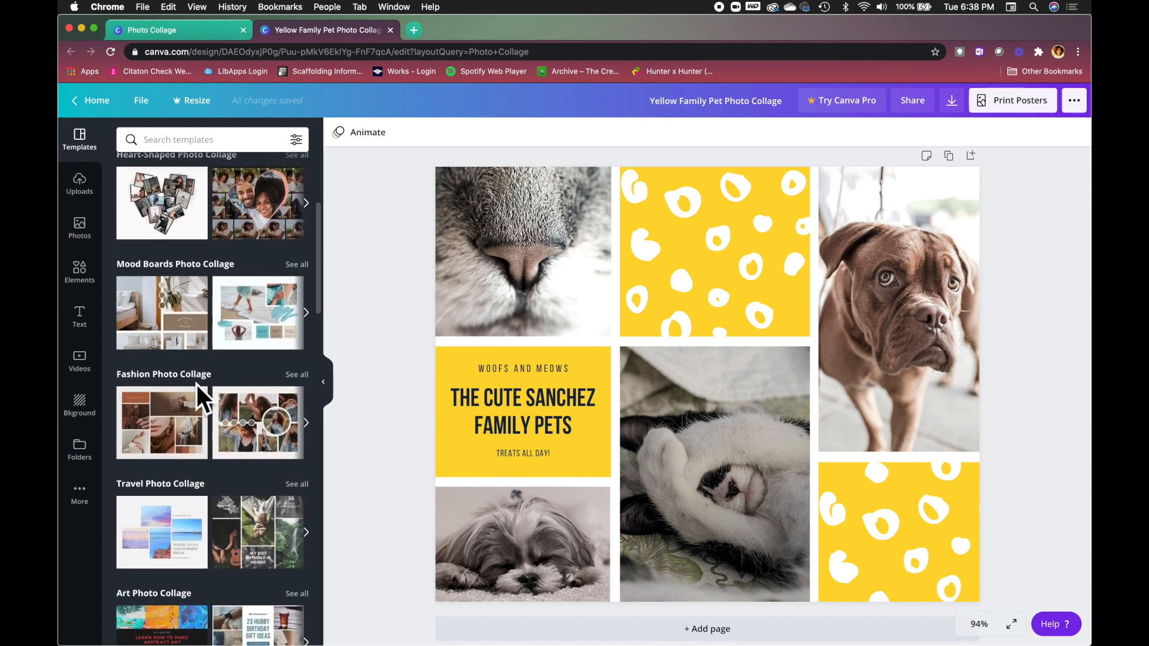
scroll(196, 384, "down", 3)
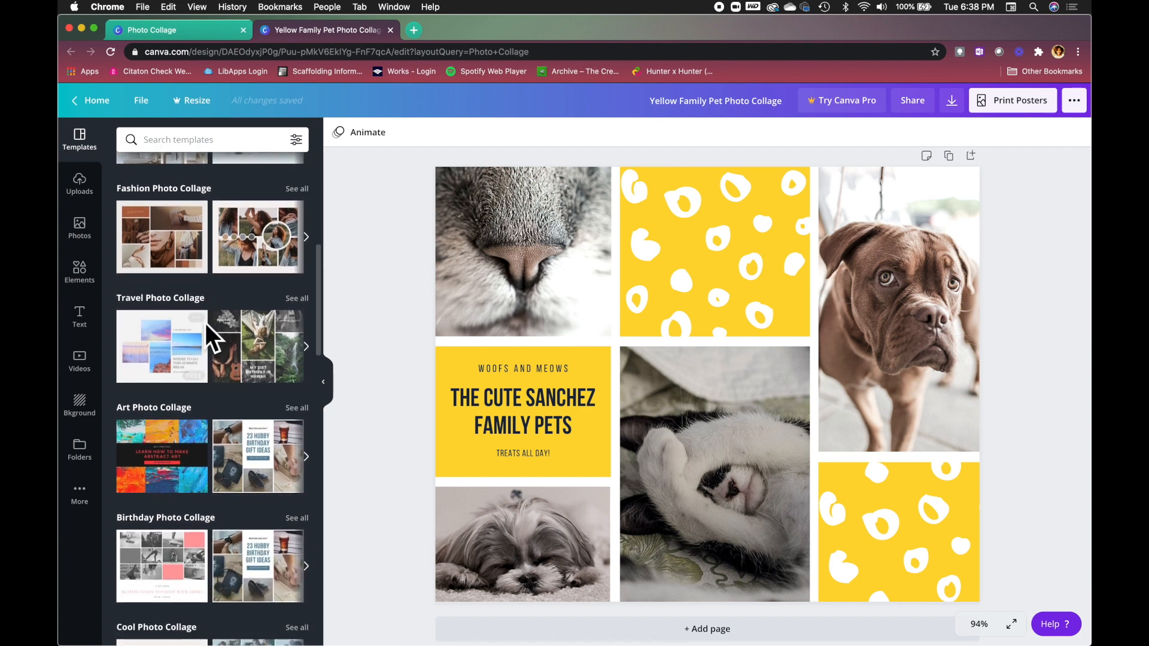
scroll(197, 353, "down", 4)
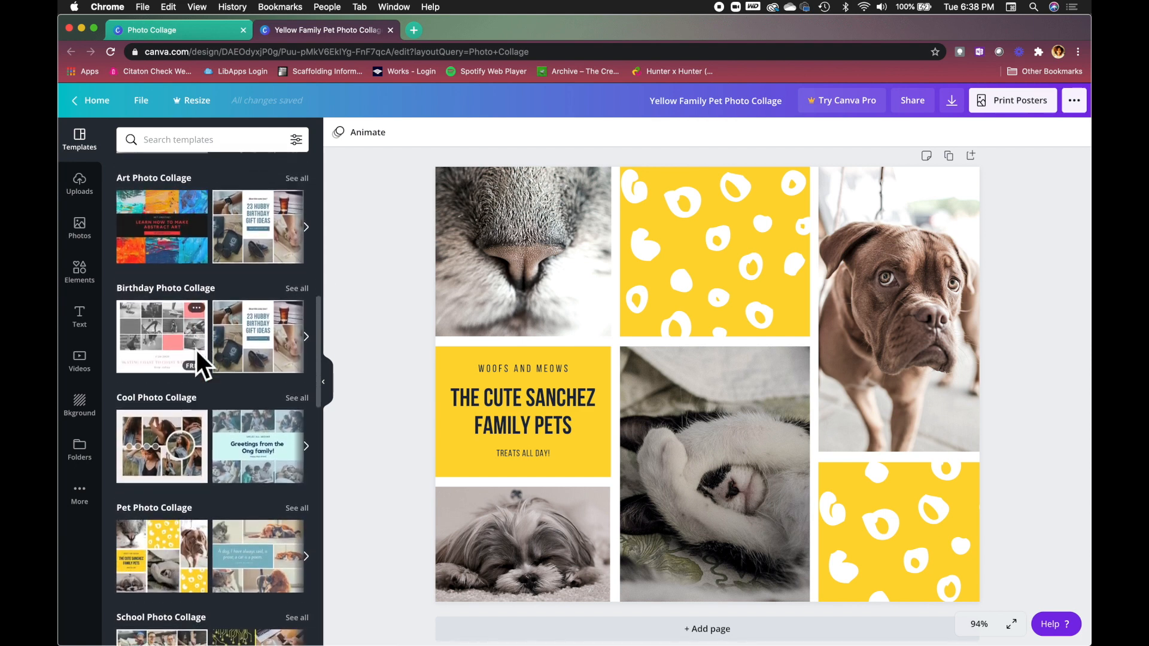
scroll(167, 289, "up", 2)
From all Art Photo Collage templates, apply the origami design, then the Street Art Festival design.
left_click(296, 241)
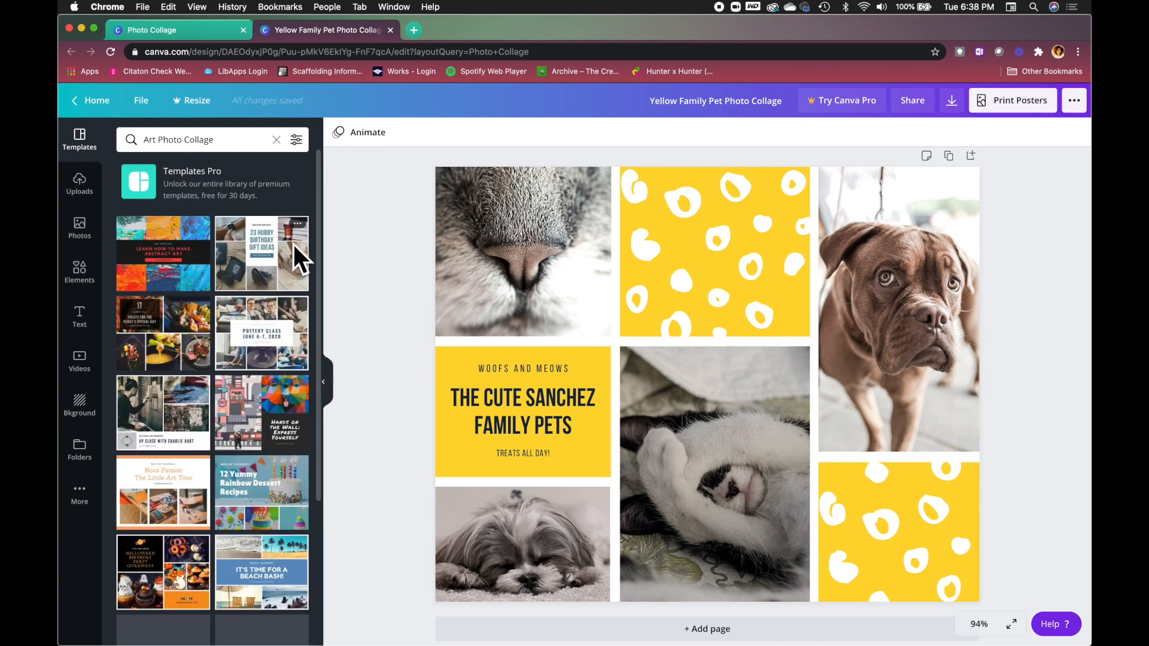
scroll(205, 368, "down", 4)
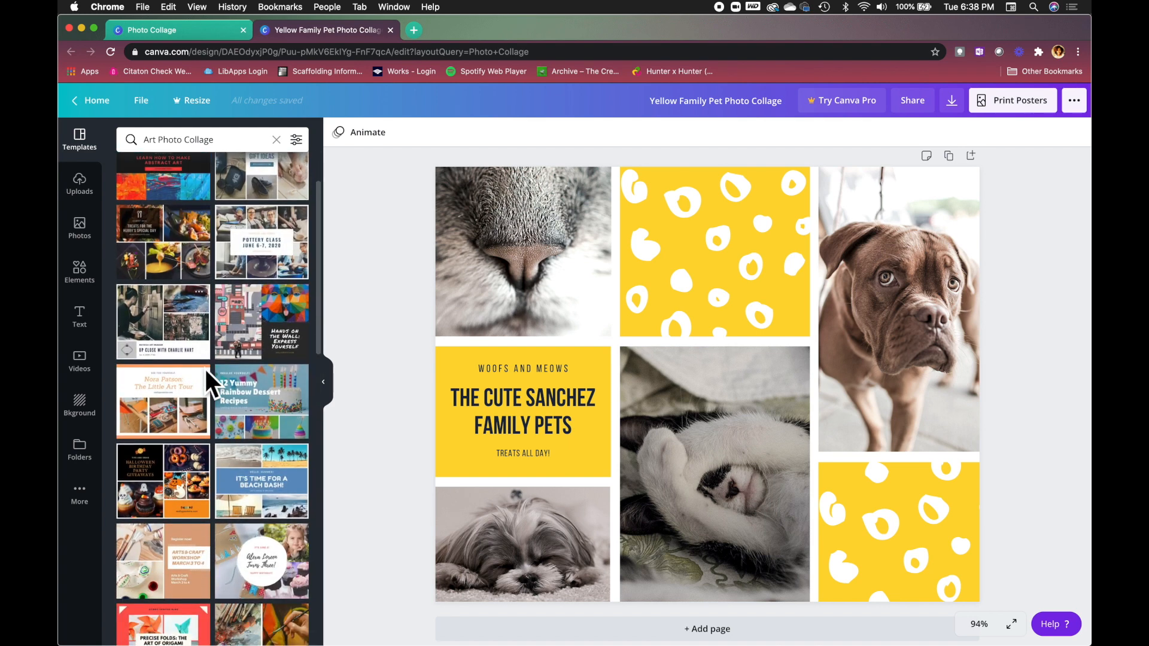
scroll(206, 368, "down", 3)
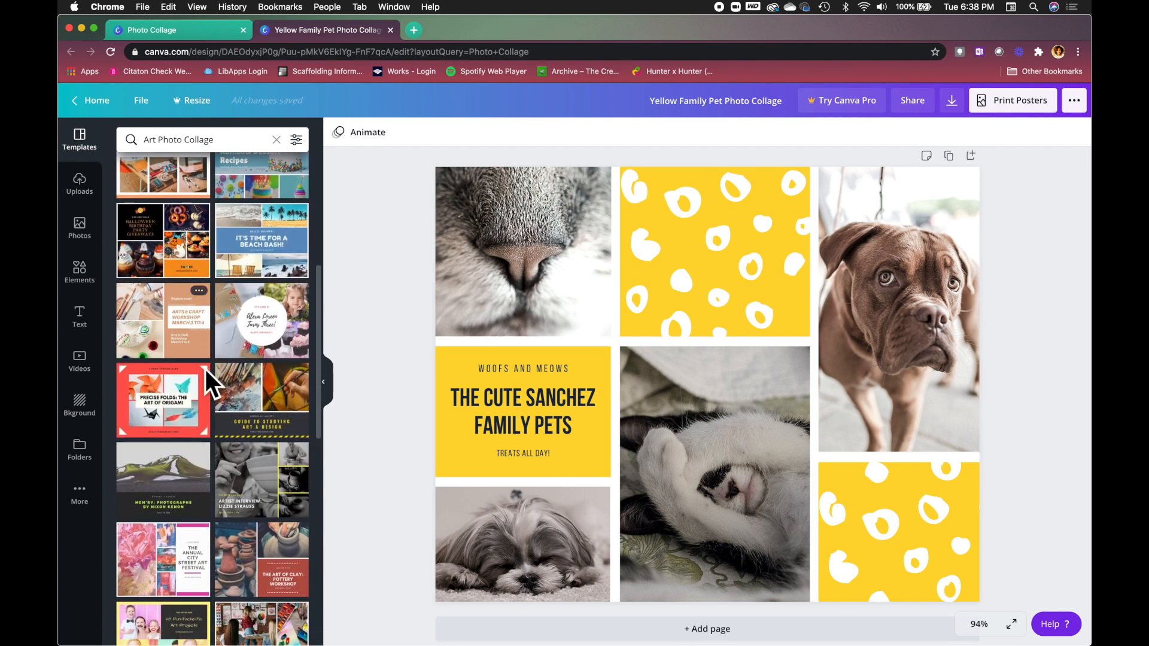
left_click(165, 402)
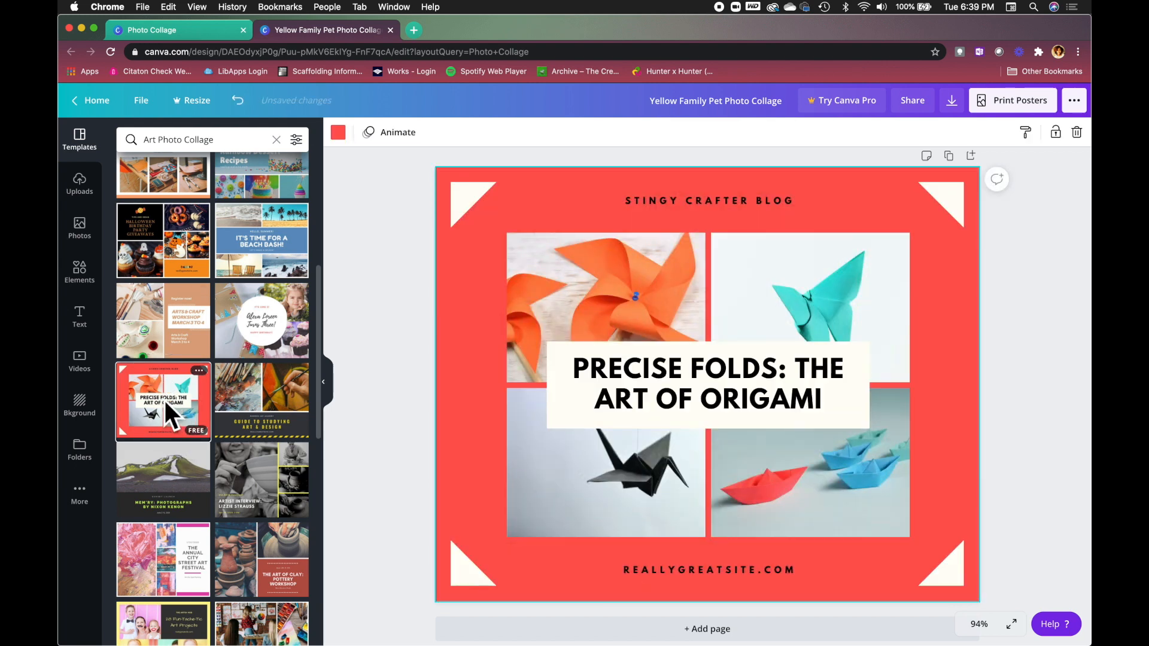
scroll(164, 400, "down", 3)
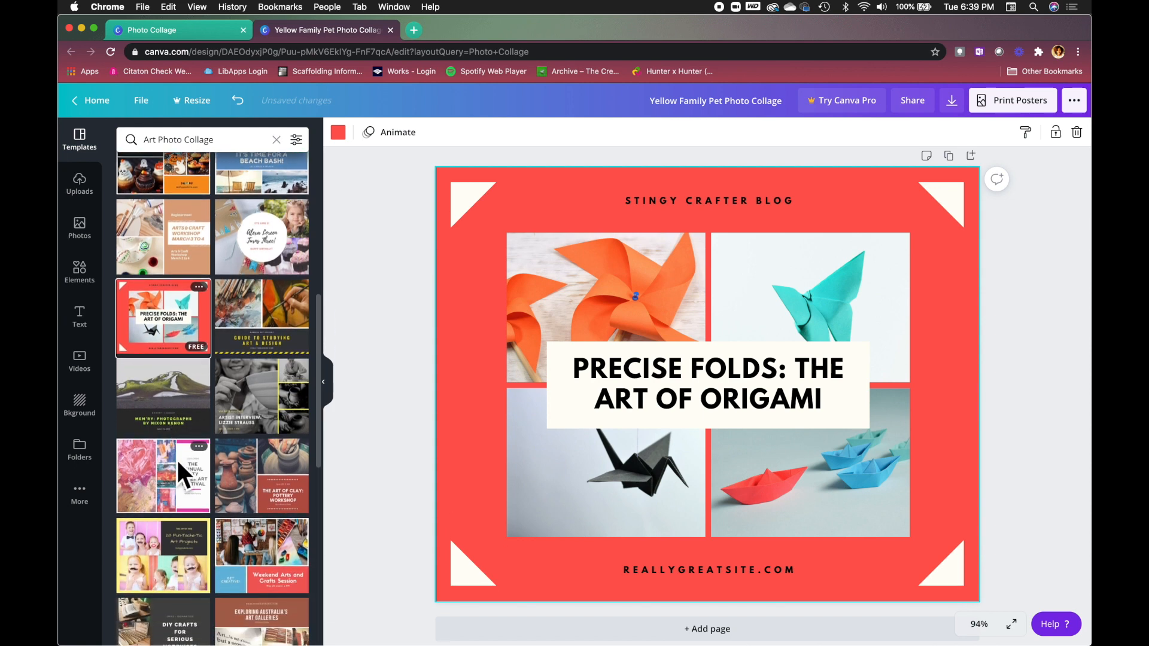
left_click(176, 458)
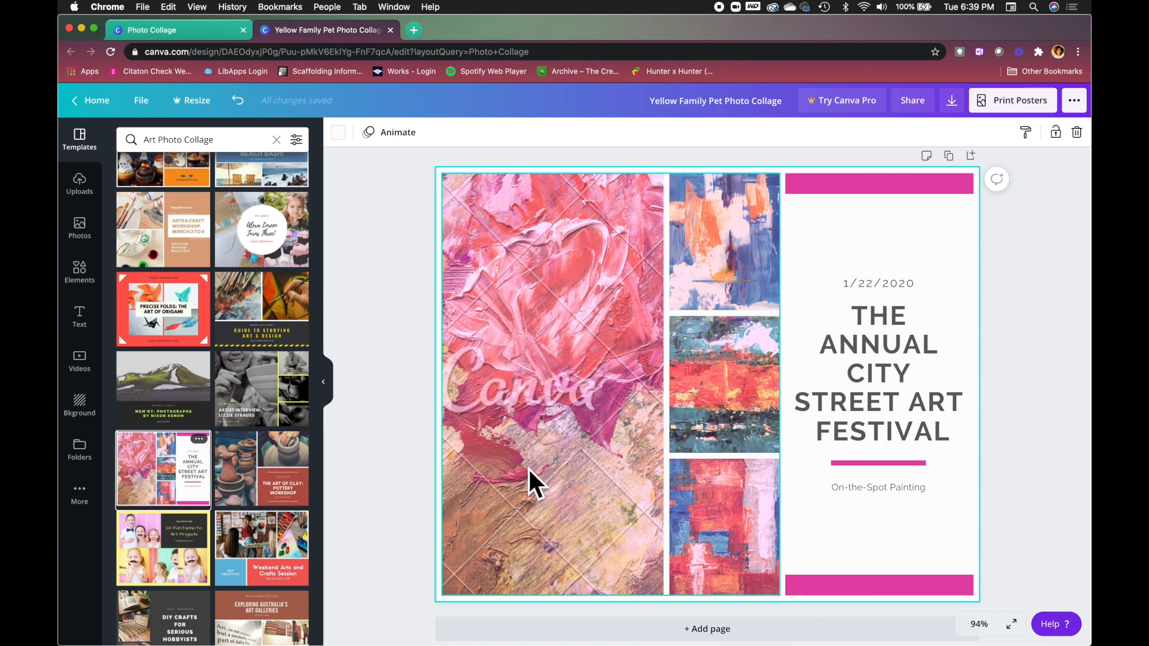
Delete the left painting image and apply the Weekend Arts and Crafts Session template.
left_click(529, 263)
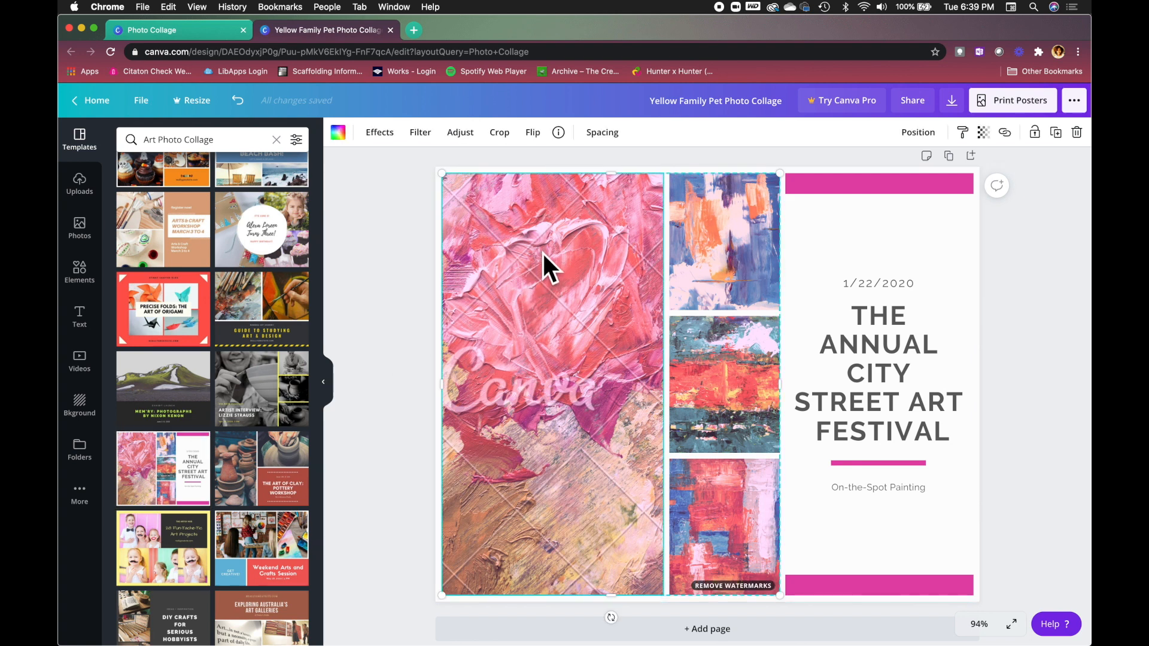
right_click(542, 252)
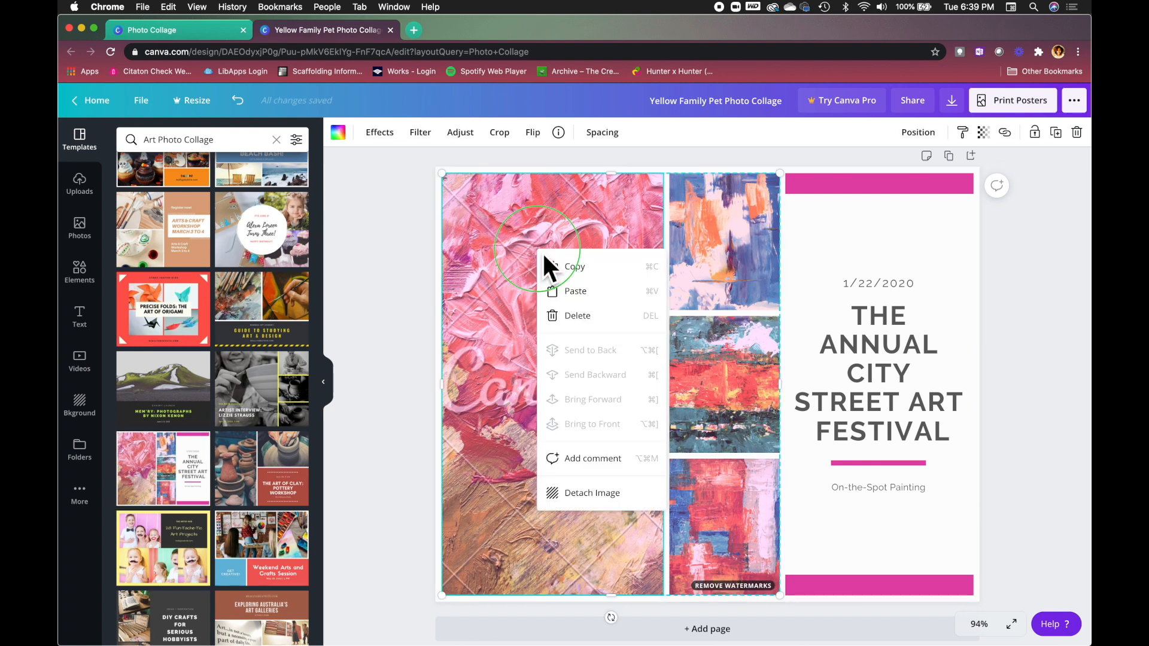
left_click(588, 317)
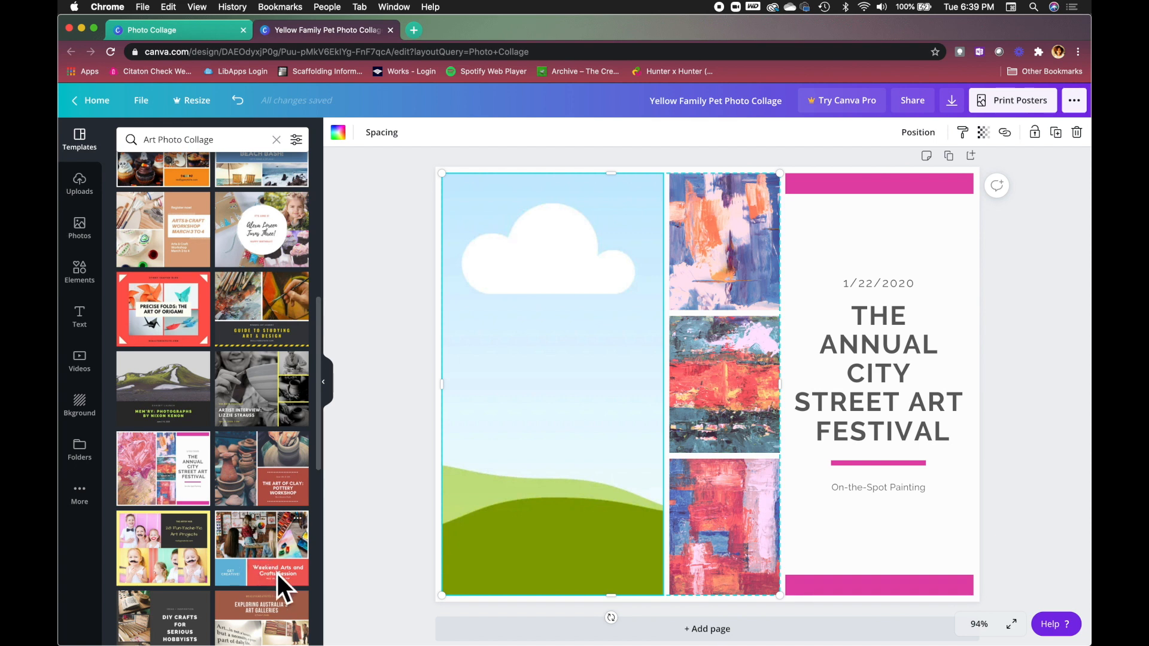
left_click(268, 555)
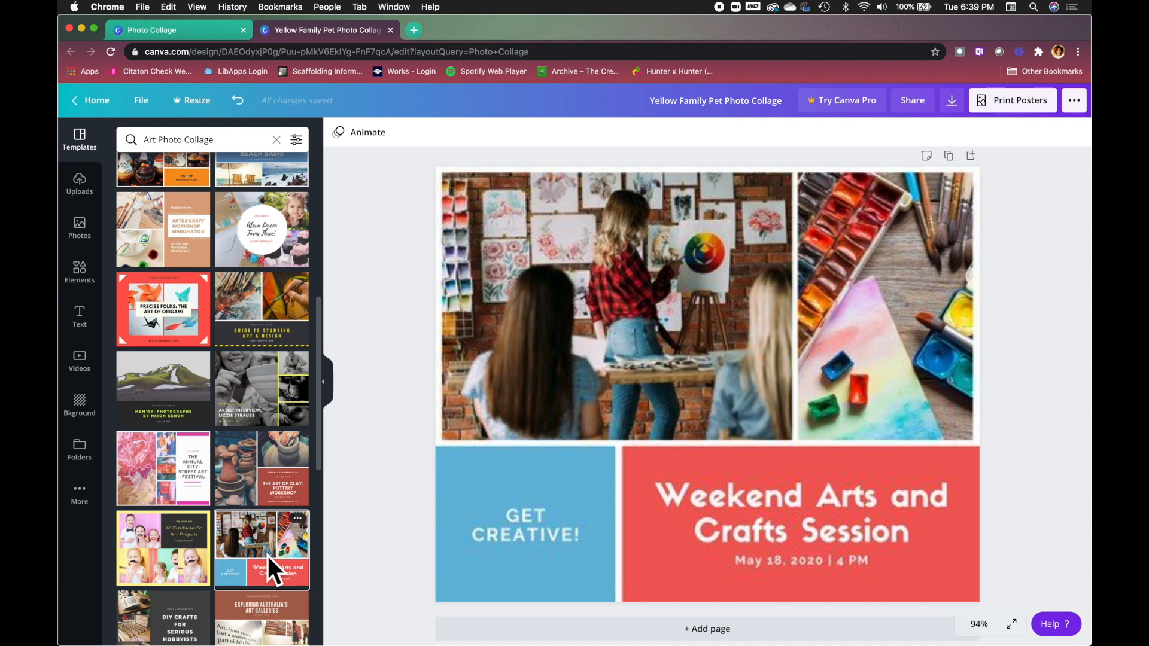
Delete the painting class and watercolour palette photos from their frames.
left_click(555, 329)
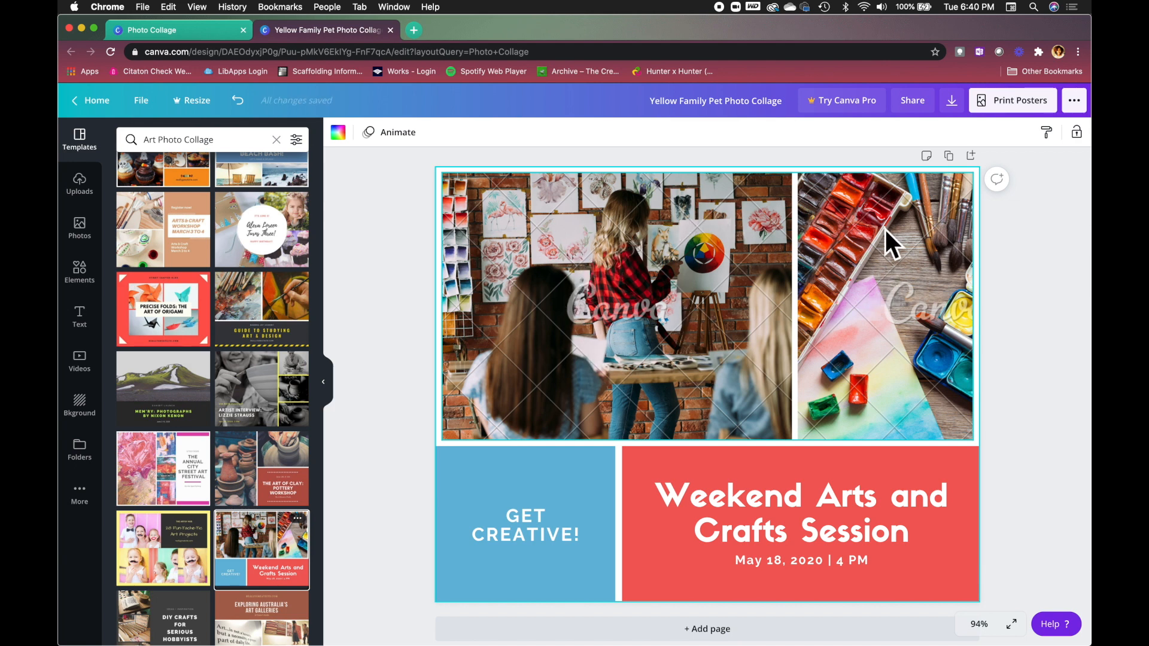
left_click(565, 234)
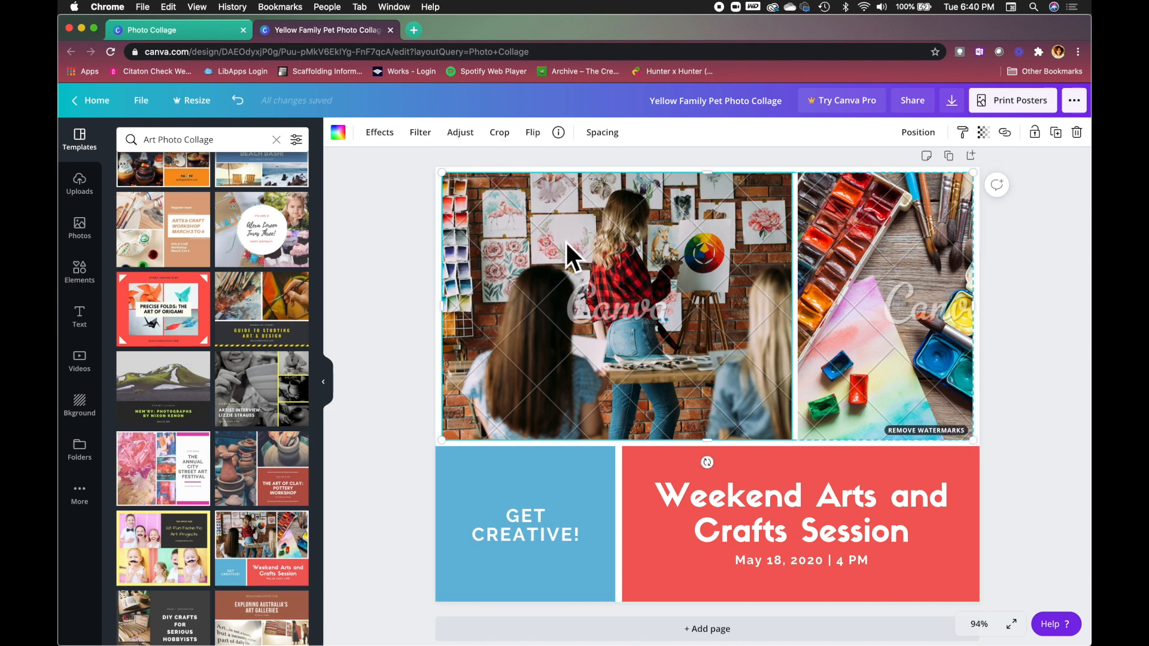
right_click(564, 239)
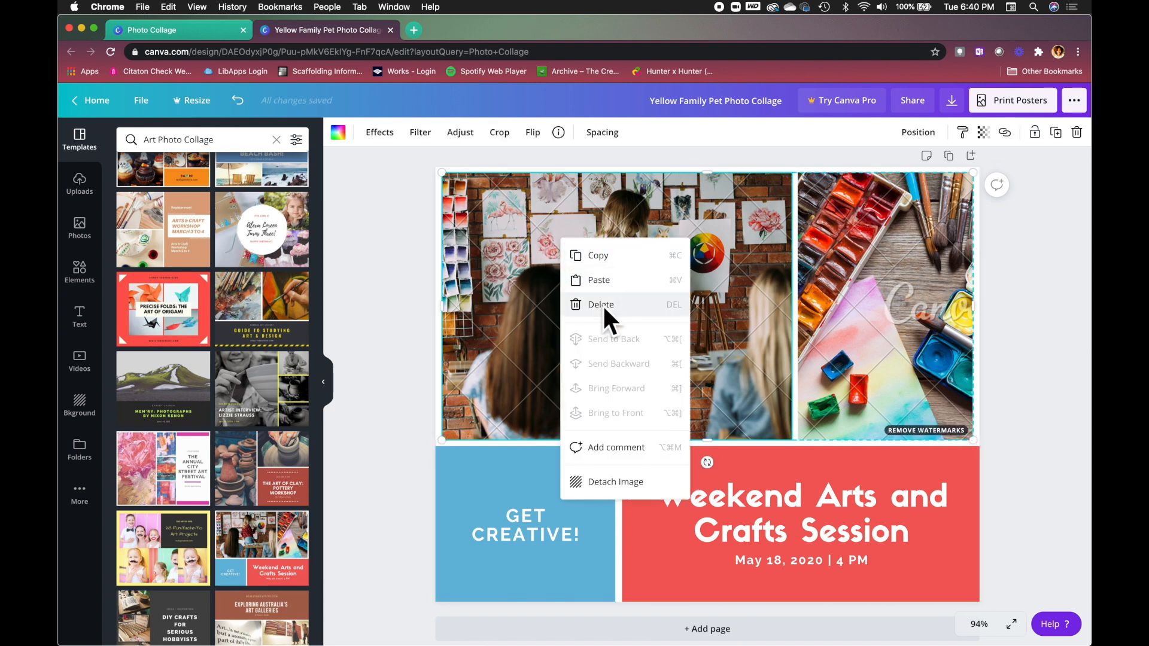
left_click(622, 305)
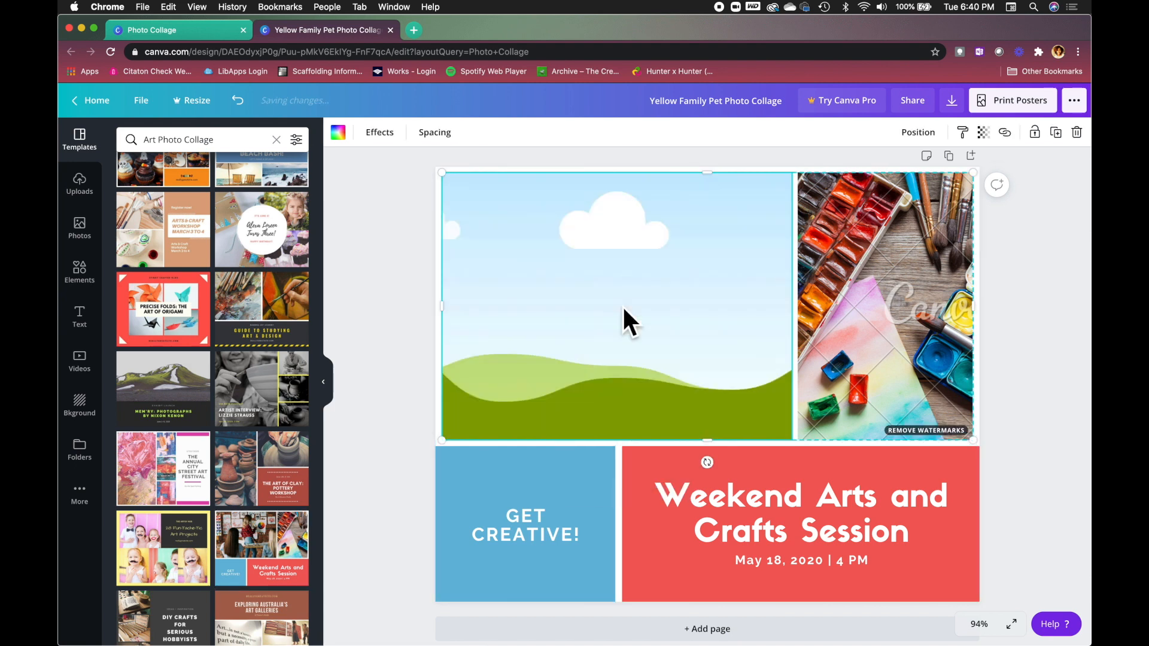
right_click(867, 260)
left_click(917, 324)
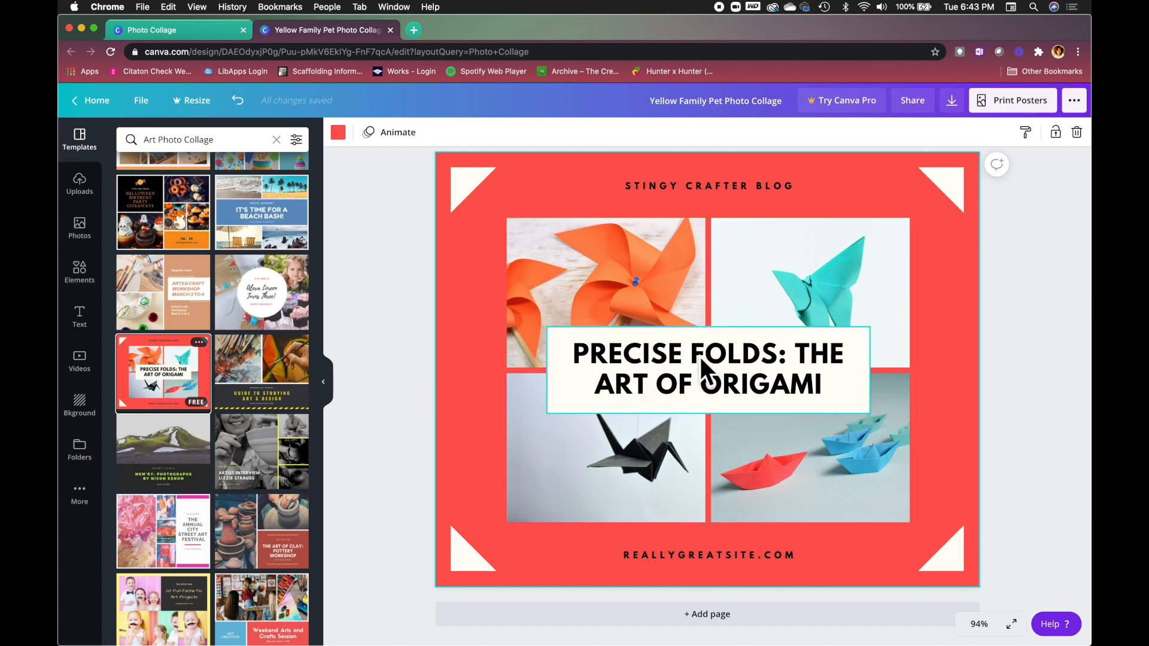
Select the whole origami title text after reviewing its font, size and colour options.
left_click(721, 386)
left_click(722, 386)
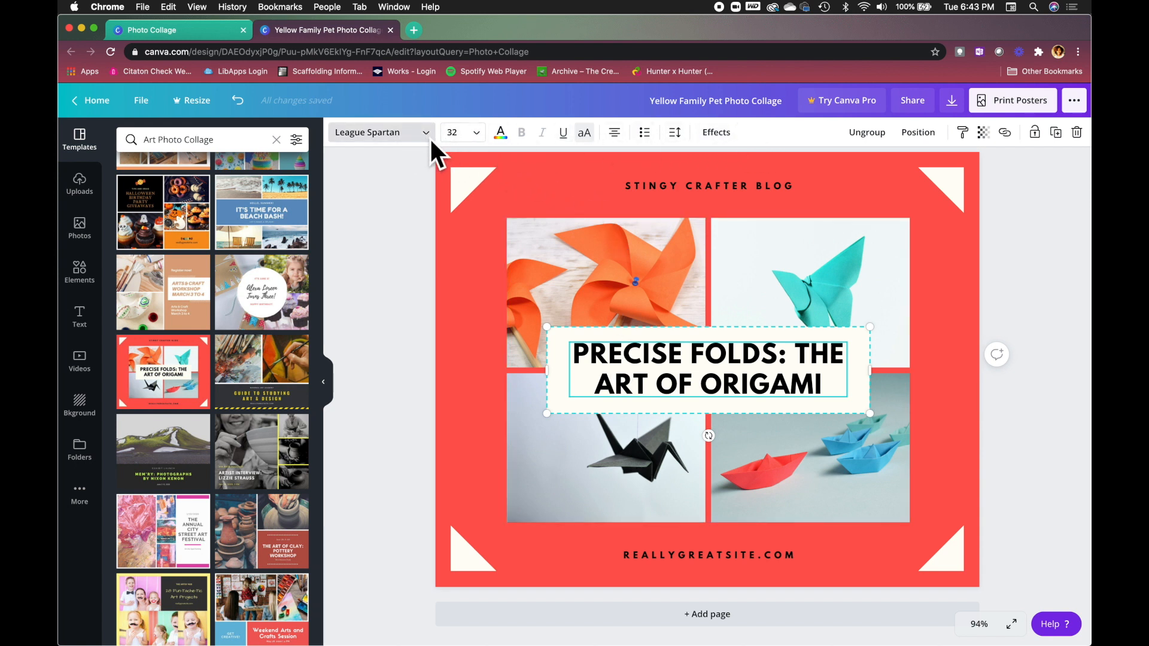
left_click(429, 138)
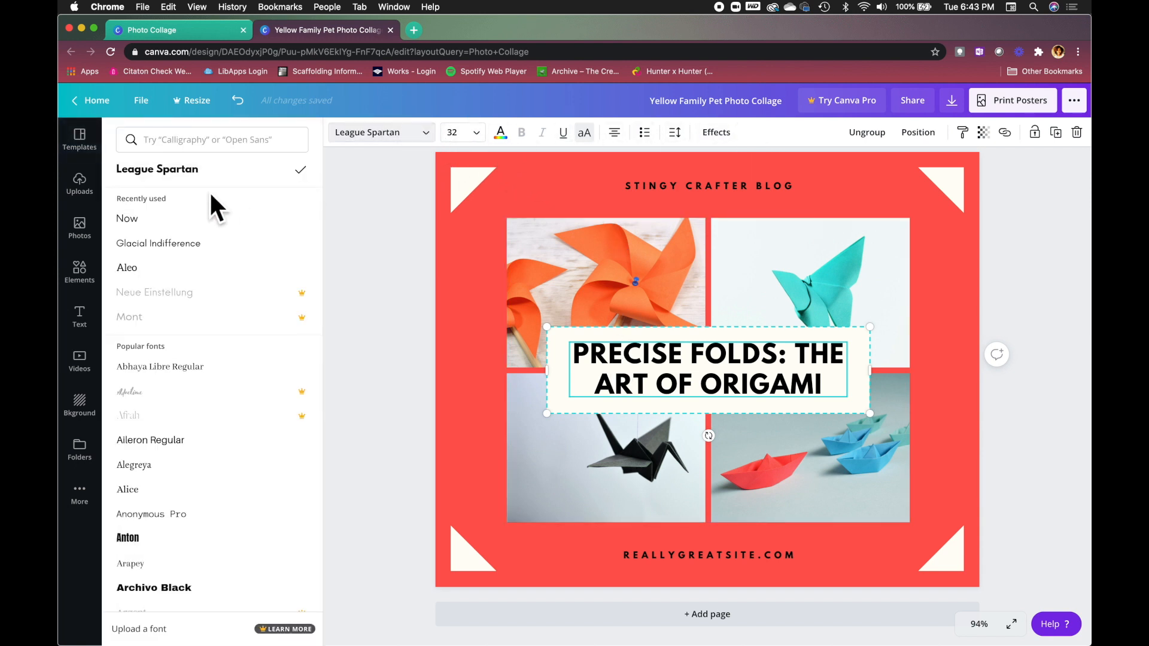
left_click(479, 133)
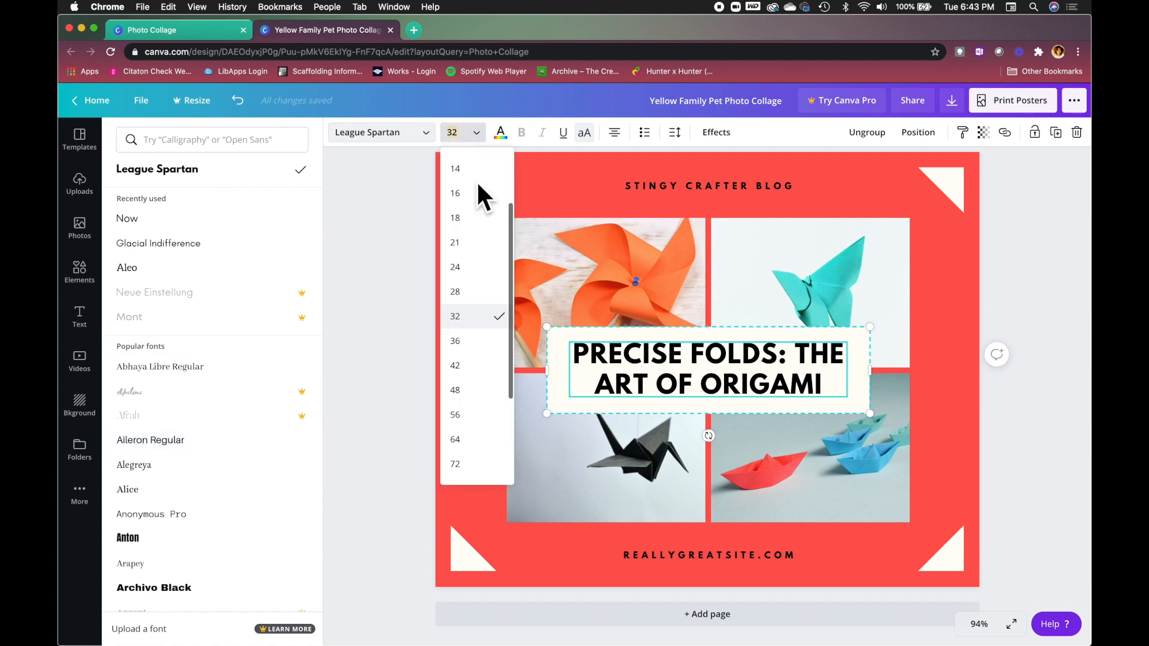
left_click(503, 133)
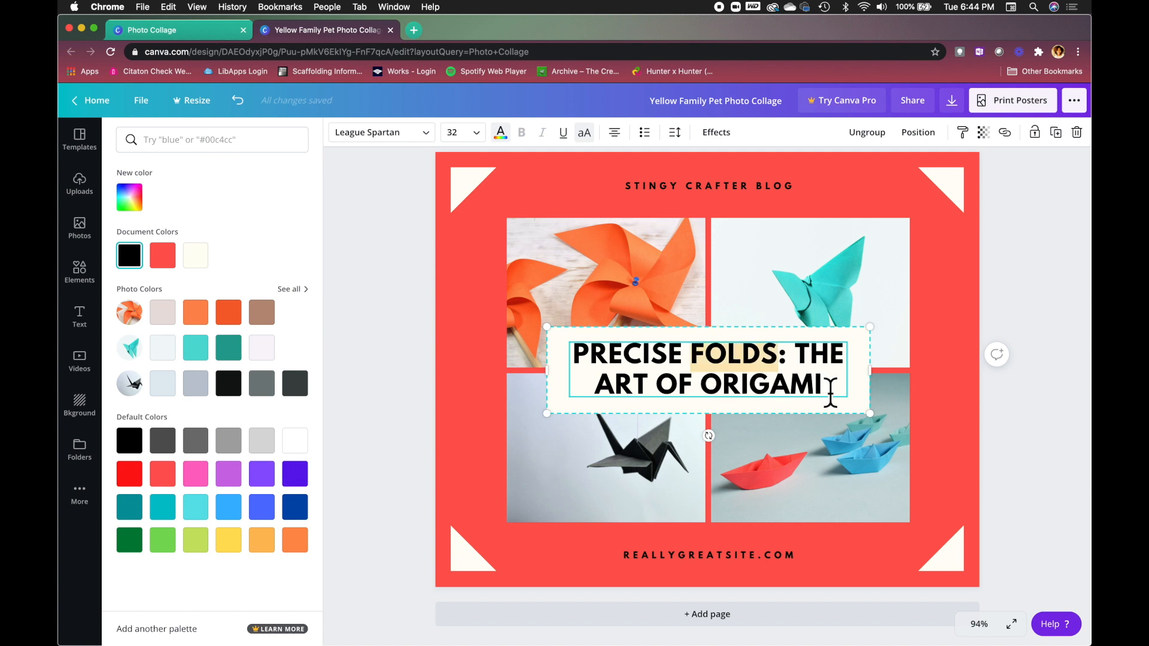
left_click_drag(832, 393, 578, 366)
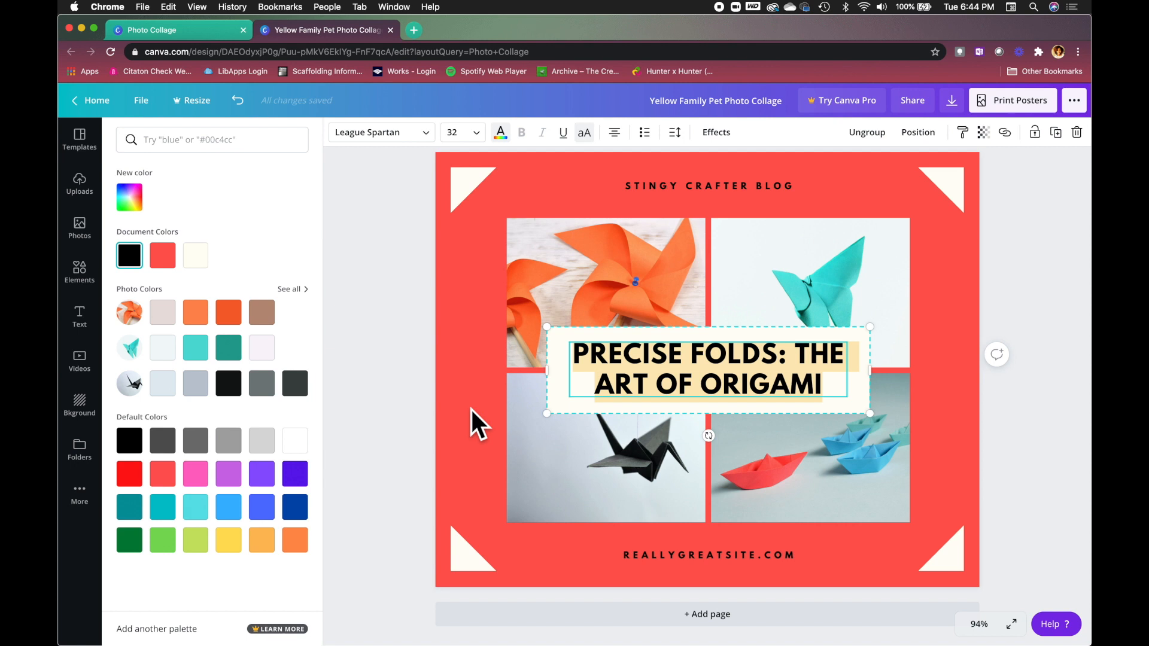
Retitle the poster 'ACT UP ZINE' and nudge the website footer text box into place.
type("ACT U")
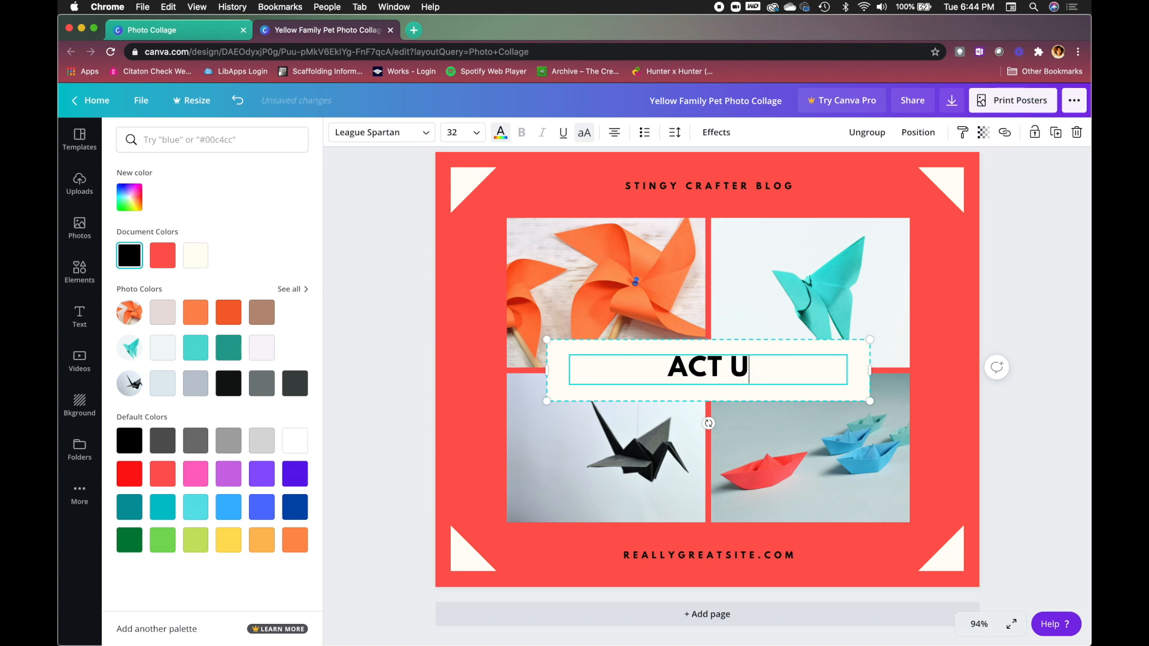
type("P ZINE")
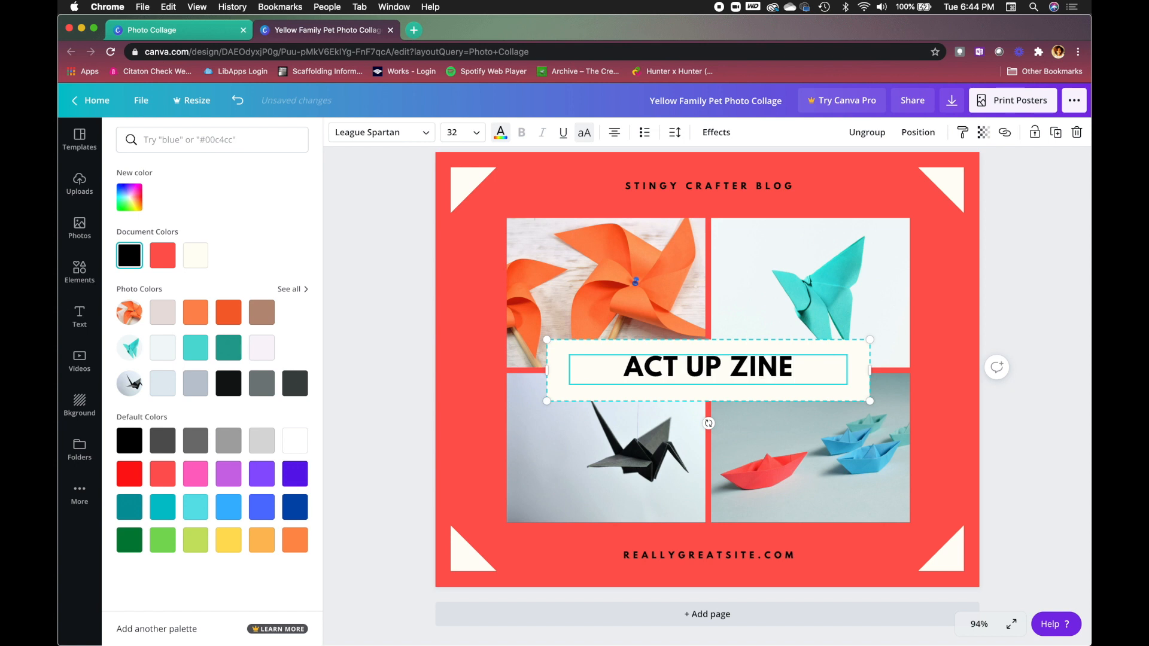
left_click(469, 315)
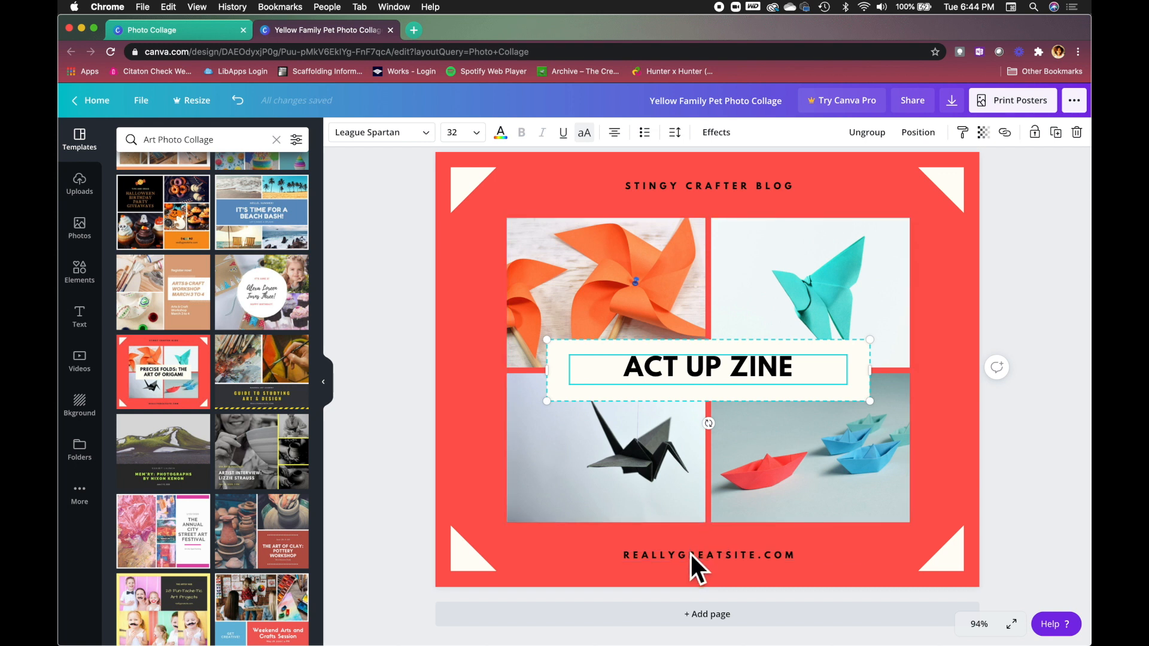
left_click(691, 556)
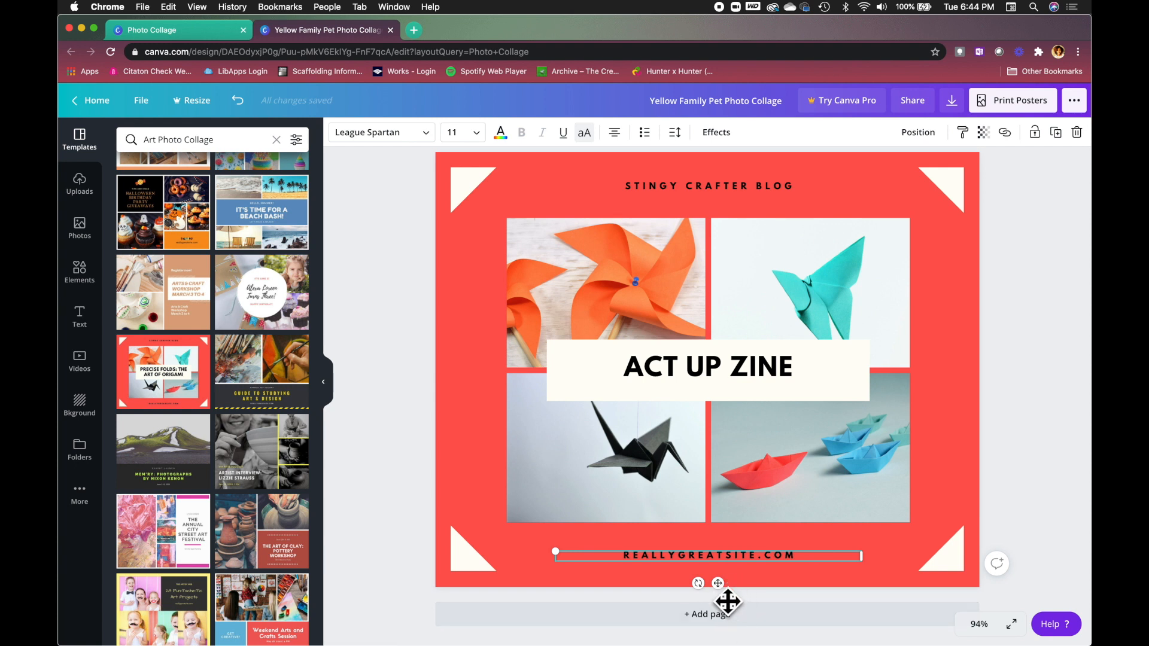
mouse_move(732, 596)
left_mouse_down()
mouse_move(743, 531)
mouse_move(680, 505)
mouse_move(618, 531)
mouse_move(615, 585)
mouse_move(728, 580)
mouse_move(802, 593)
mouse_move(906, 509)
mouse_move(918, 482)
mouse_move(582, 521)
mouse_move(641, 605)
mouse_move(754, 576)
mouse_move(728, 605)
left_mouse_up()
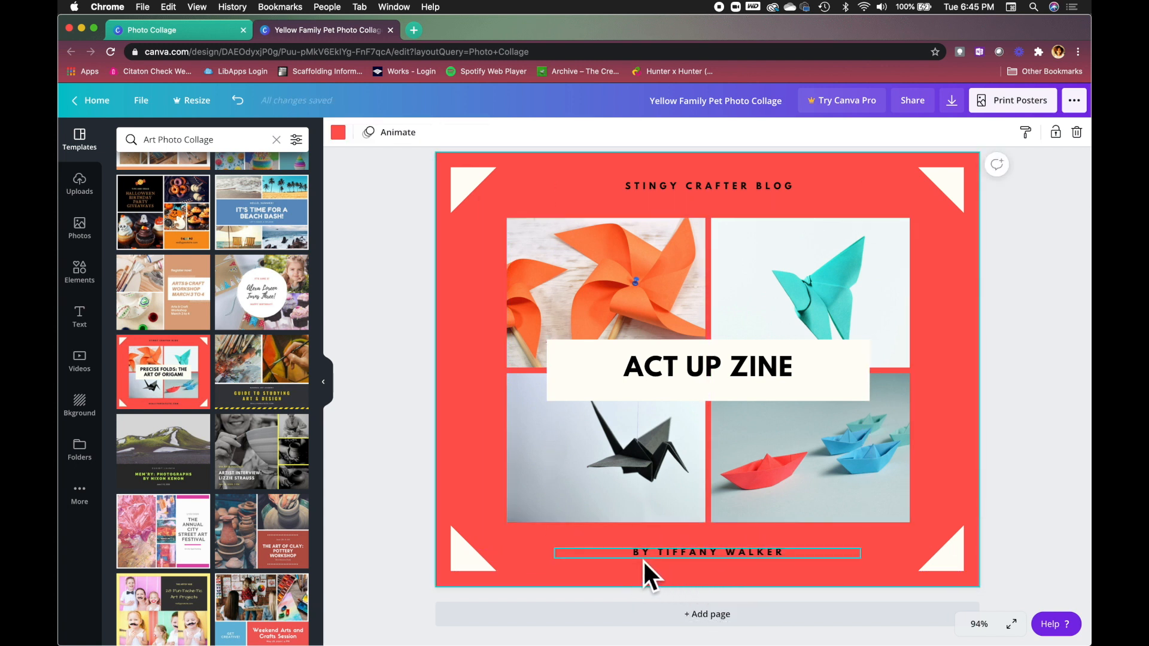
Set the author byline's font size to 18.
left_click(672, 553)
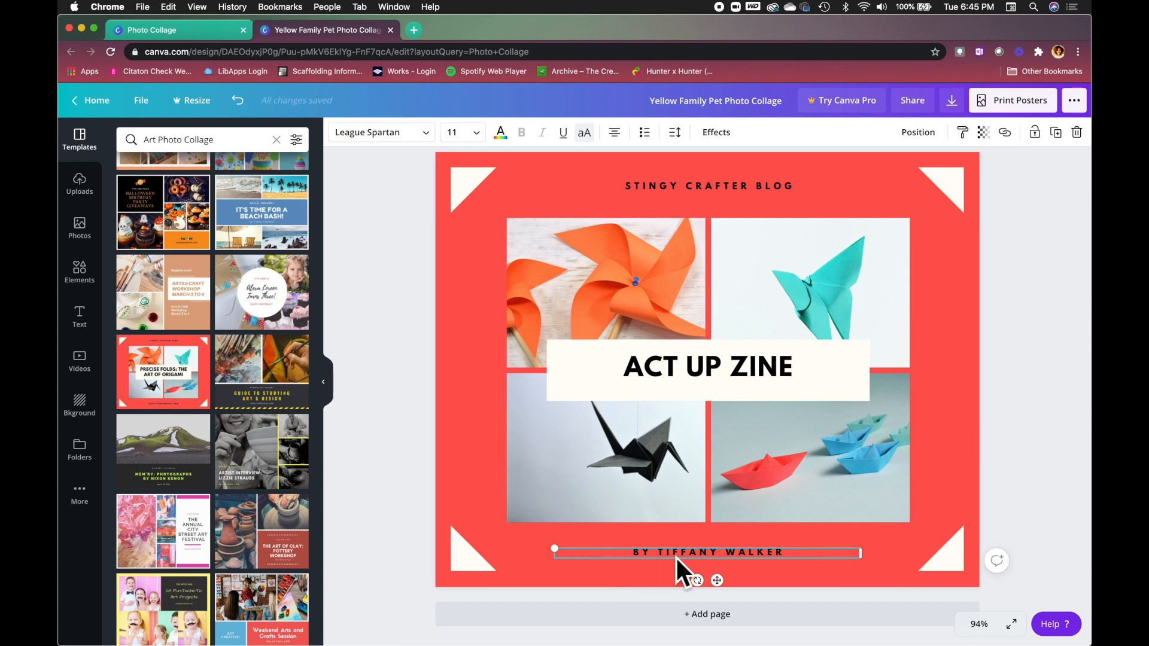
left_click(478, 133)
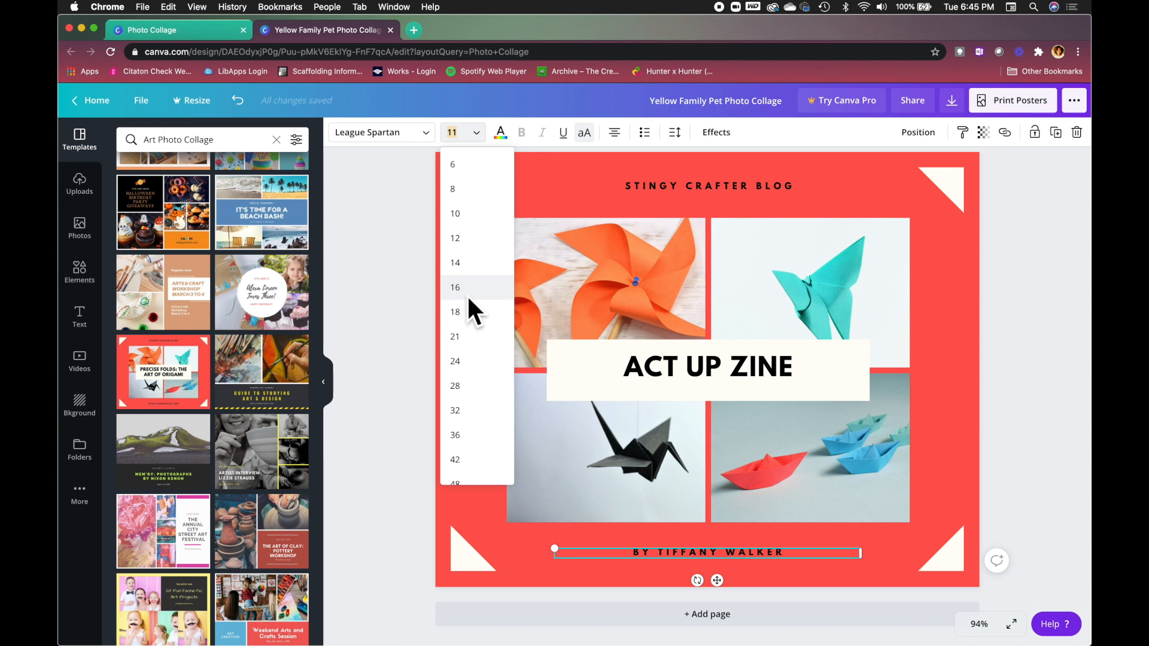
left_click(462, 312)
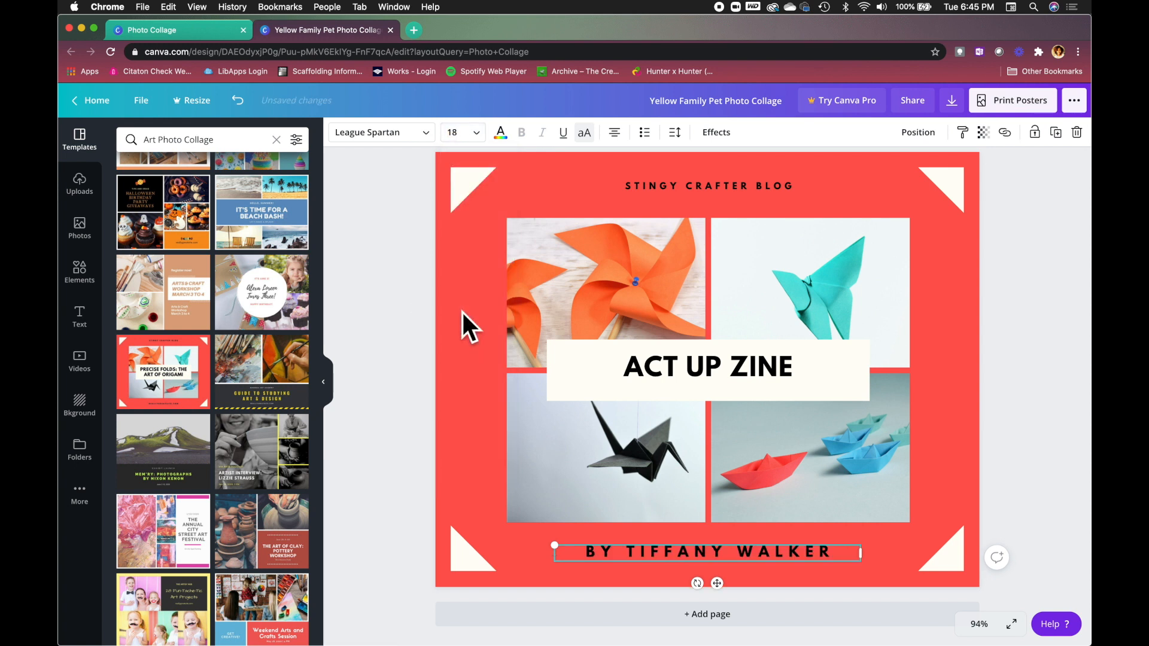
left_click(436, 423)
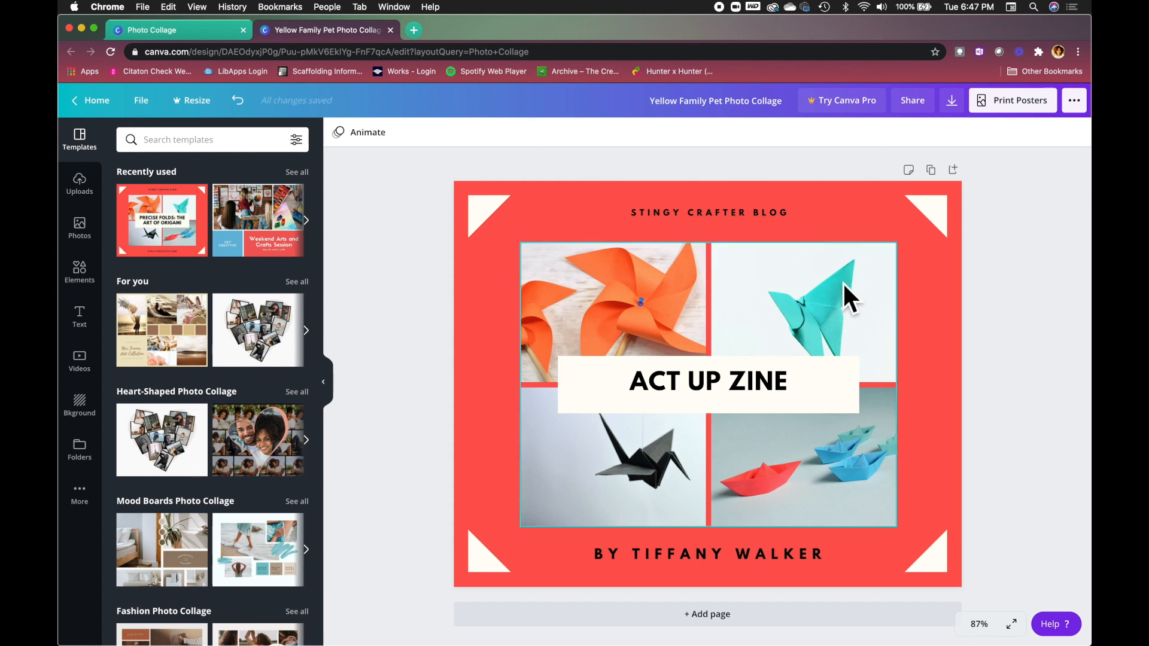
Change the page background from red to the teal photo colour.
left_click(490, 342)
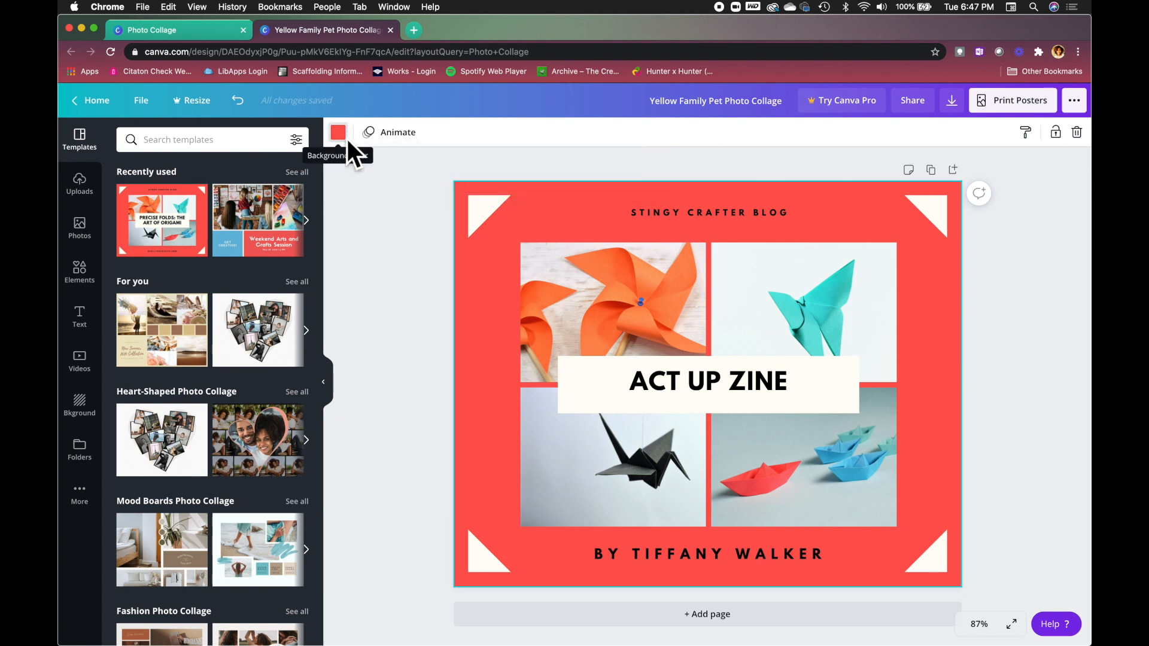
left_click(347, 138)
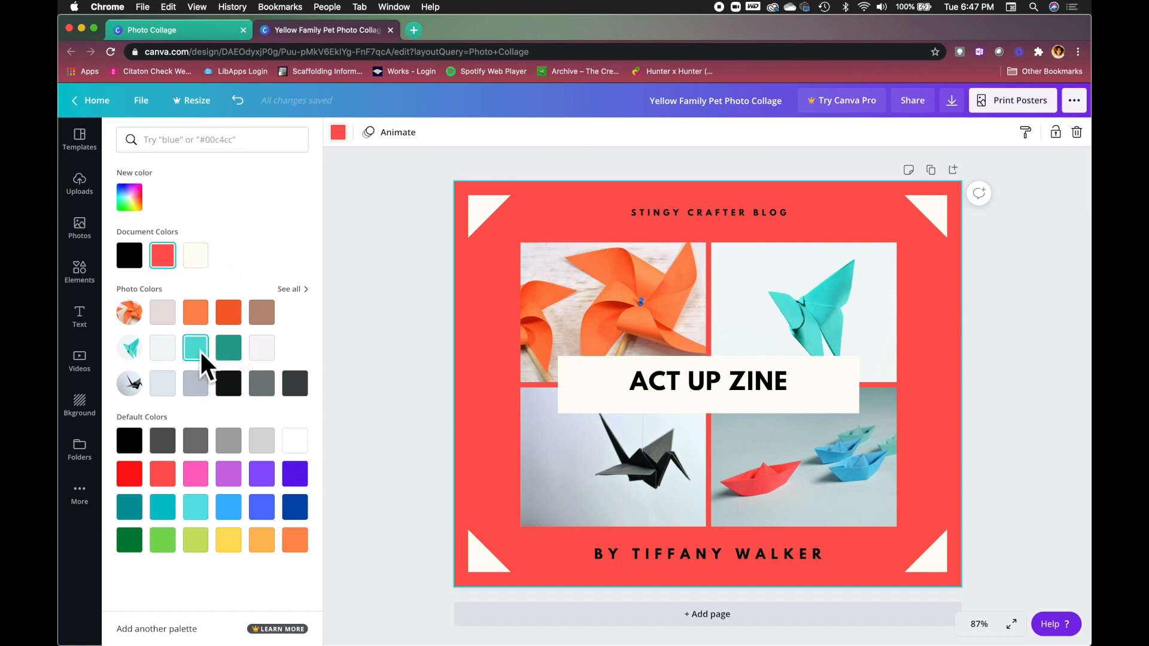
left_click(200, 354)
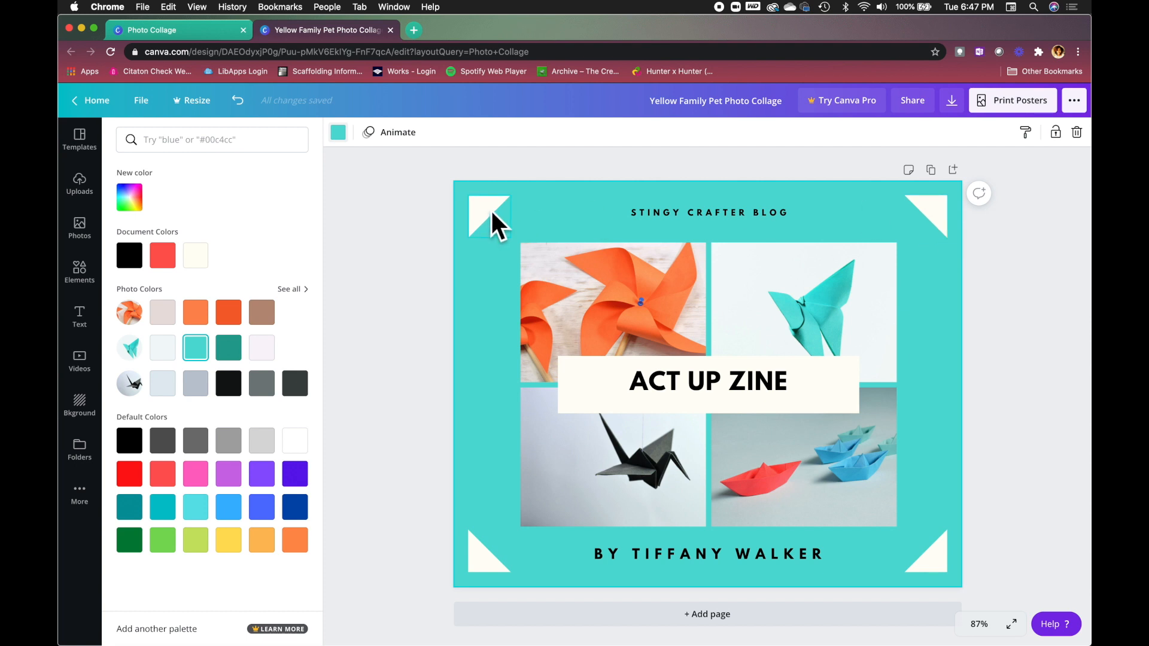
left_click(940, 557)
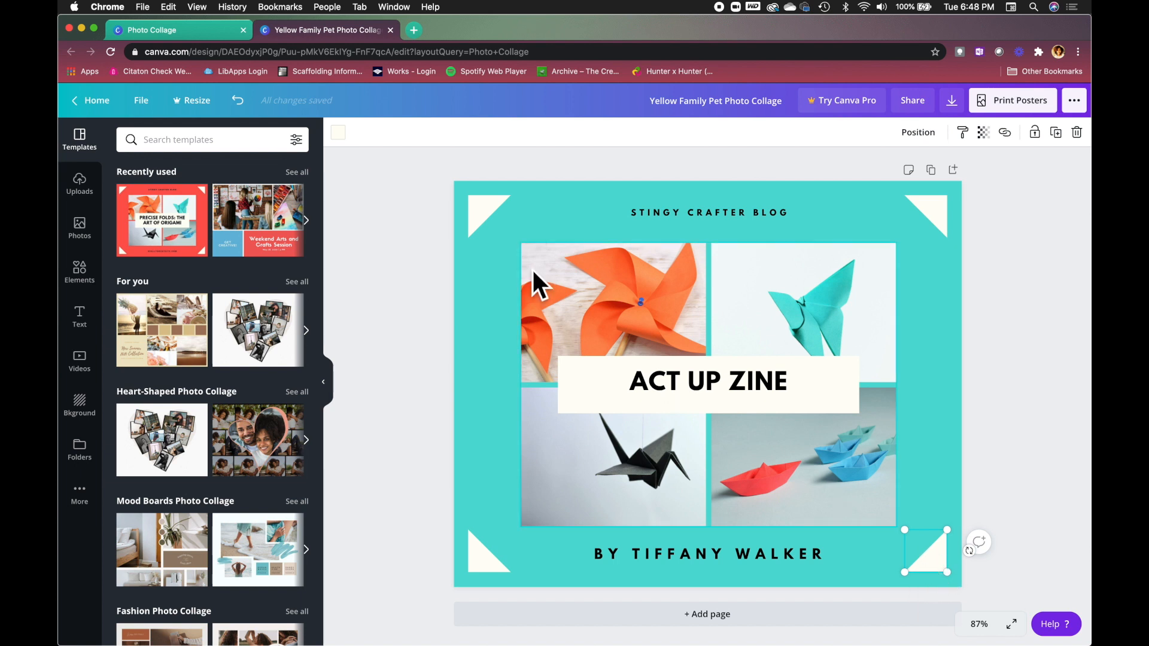
Recolour the bottom-right and bottom-left corner triangles bright red.
left_click(340, 133)
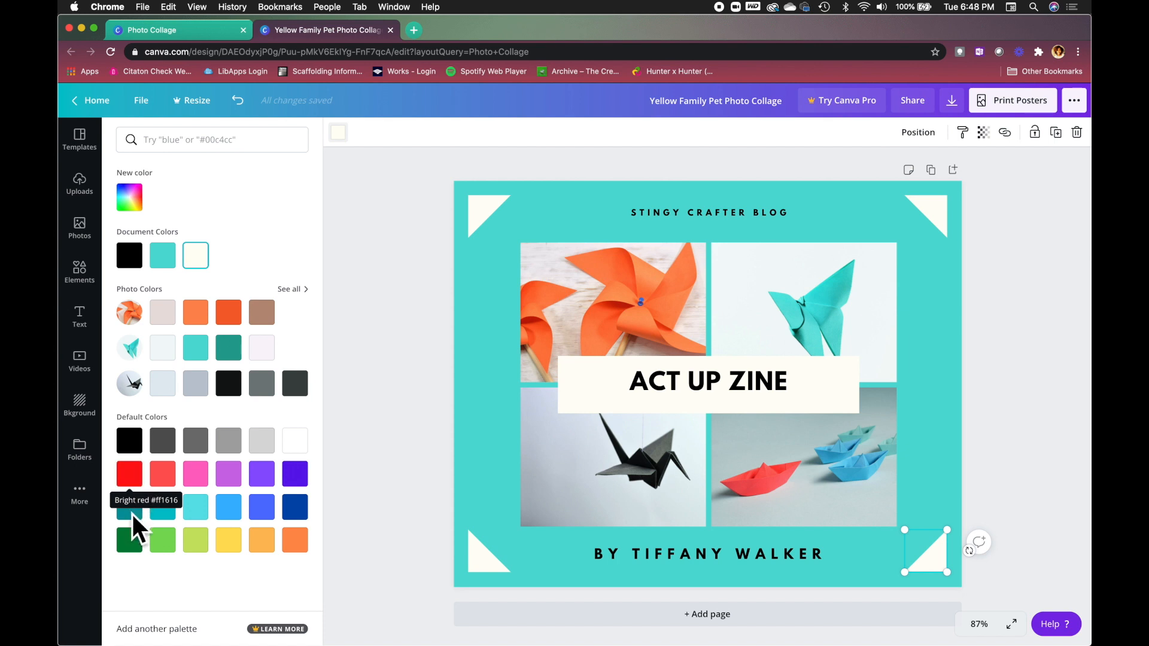
left_click(133, 480)
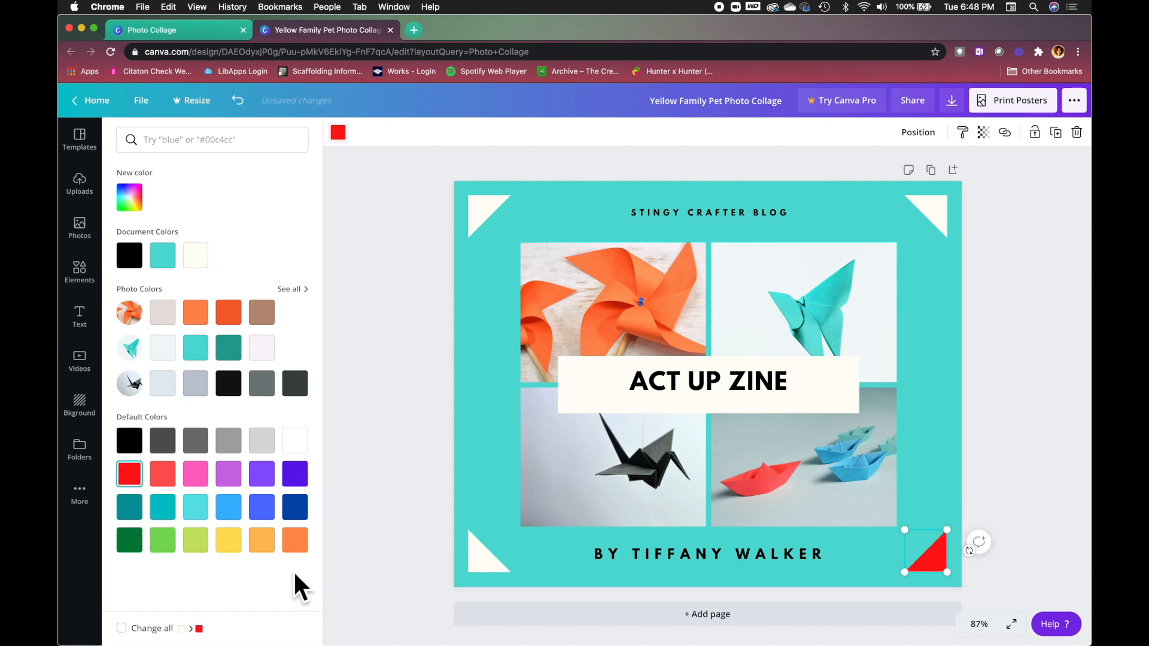
left_click(493, 566)
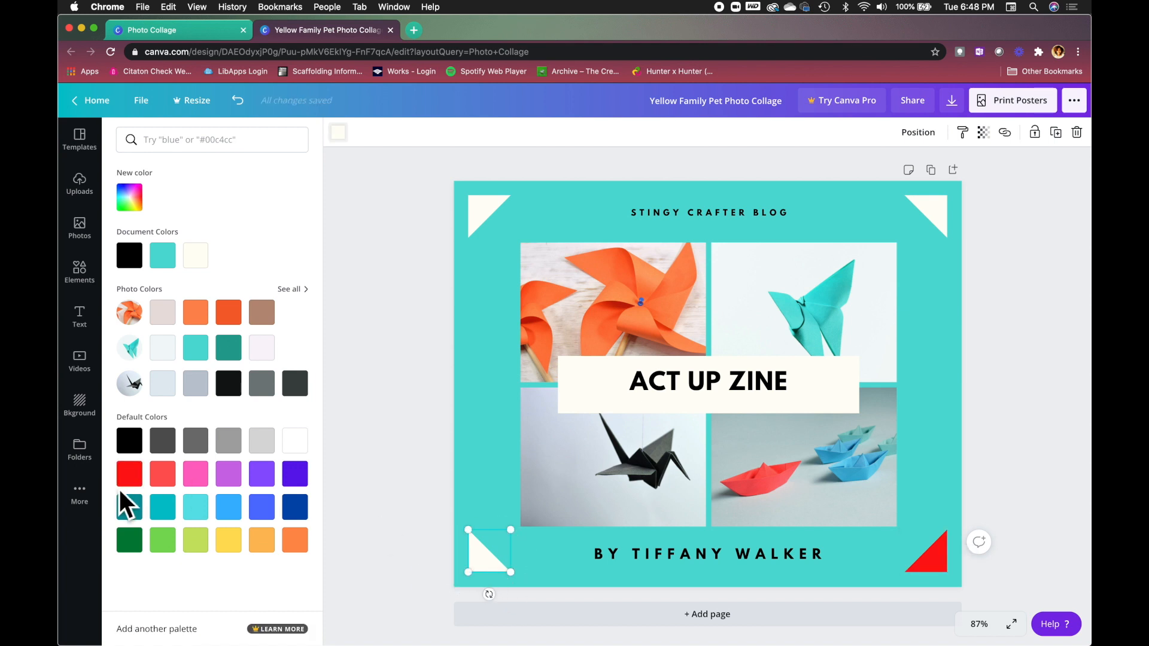
left_click(133, 473)
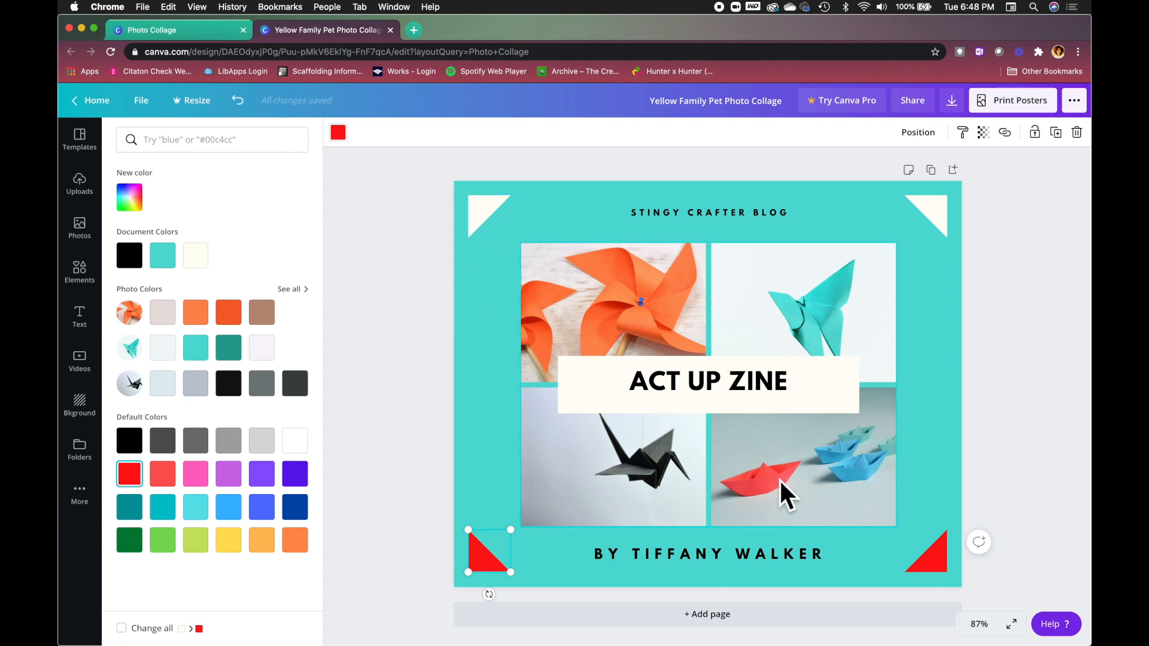
Delete the orange pinwheel photo from the top-left collage frame and open the Photos library.
left_click(635, 278)
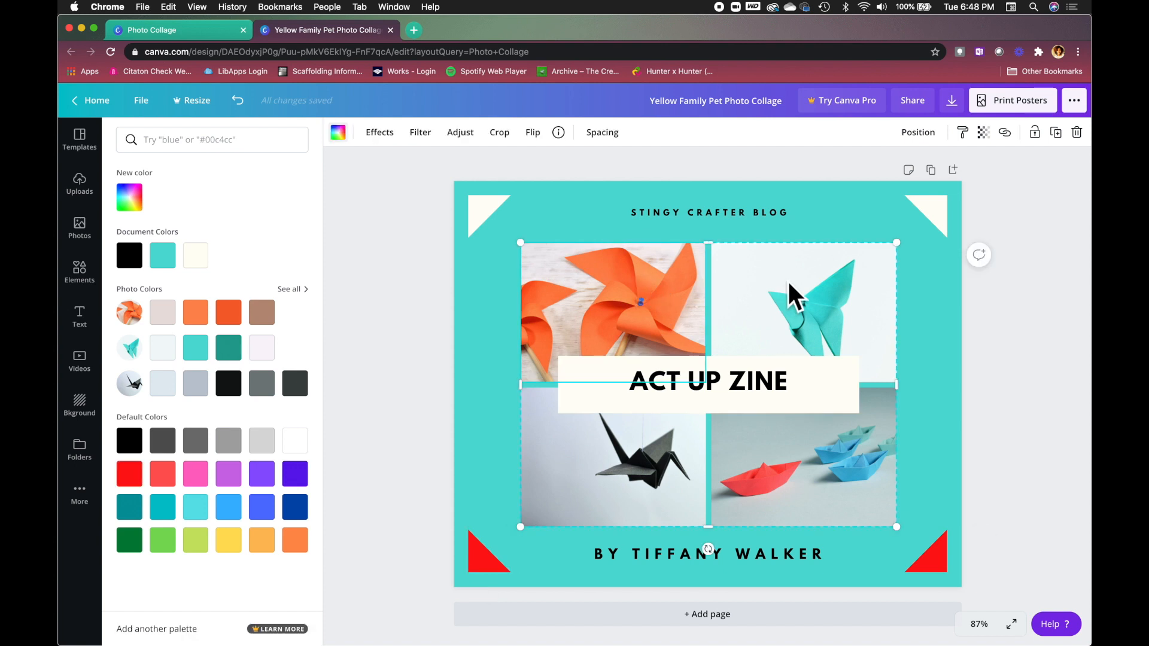
left_click(850, 472)
left_click(642, 464)
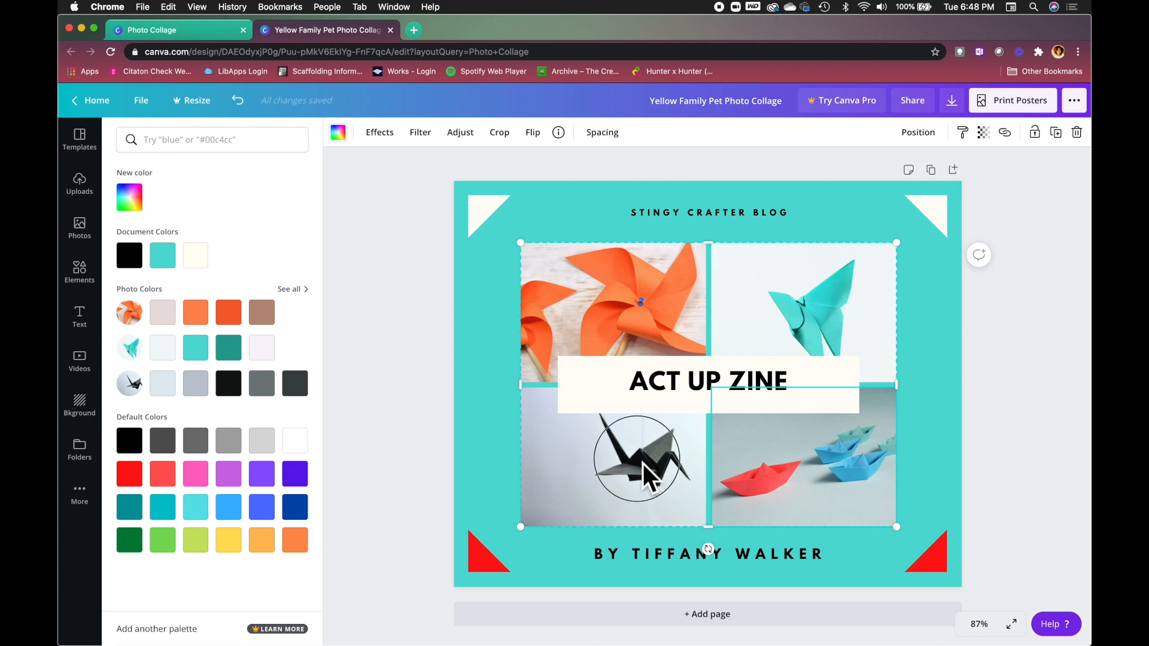
right_click(594, 299)
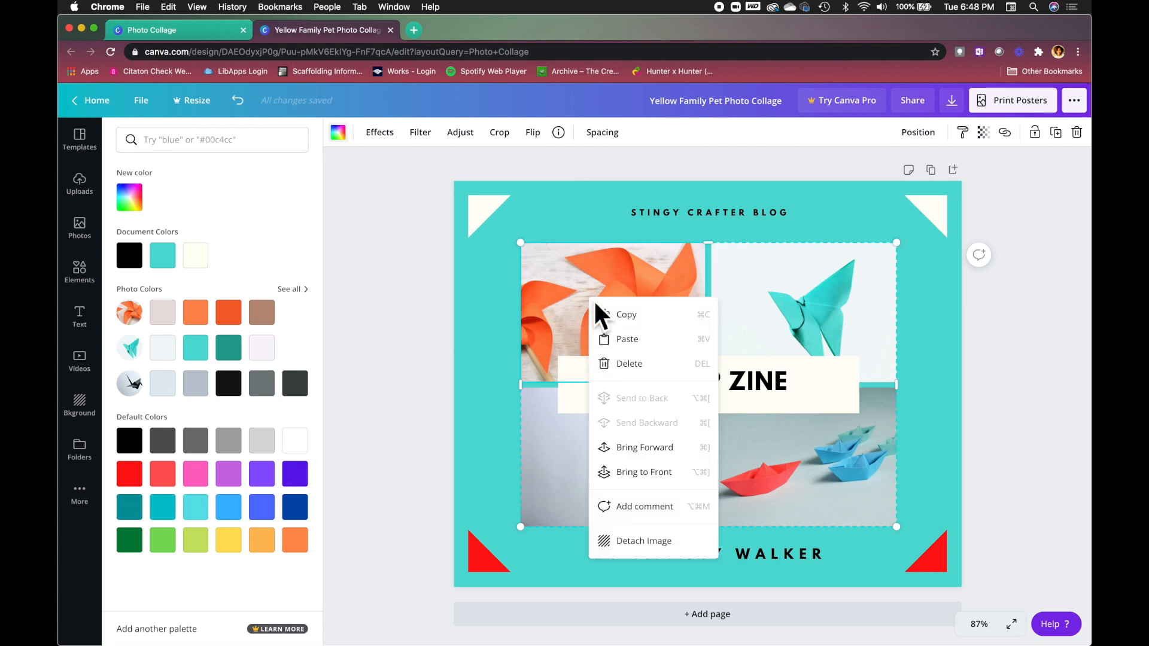
left_click(638, 364)
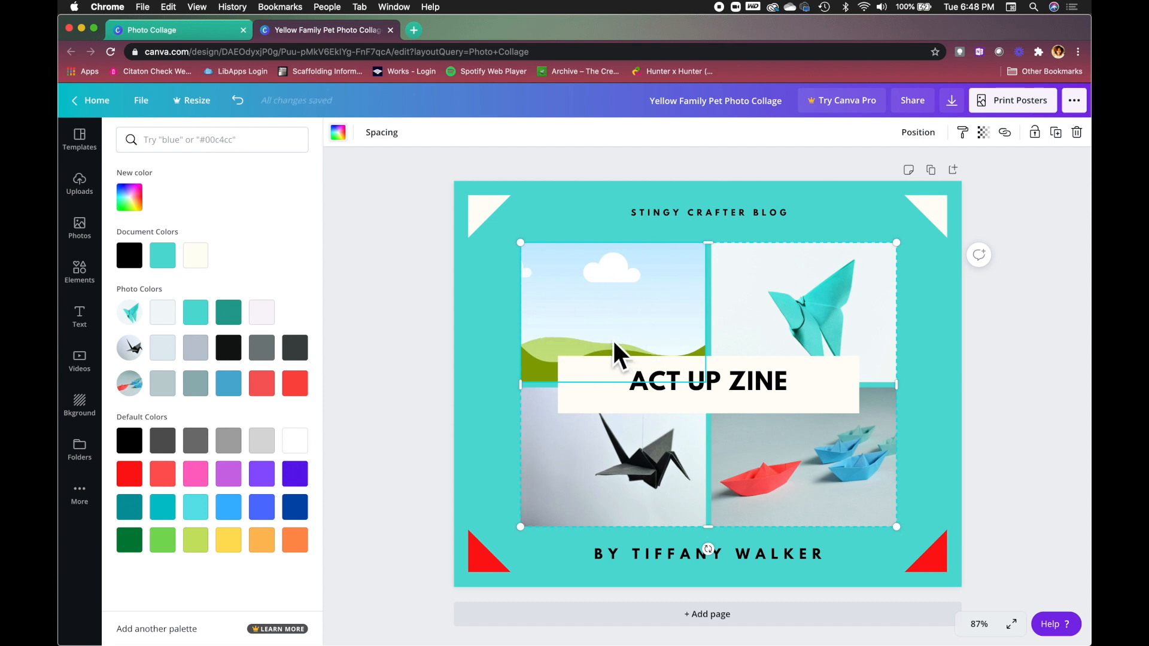
left_click(79, 230)
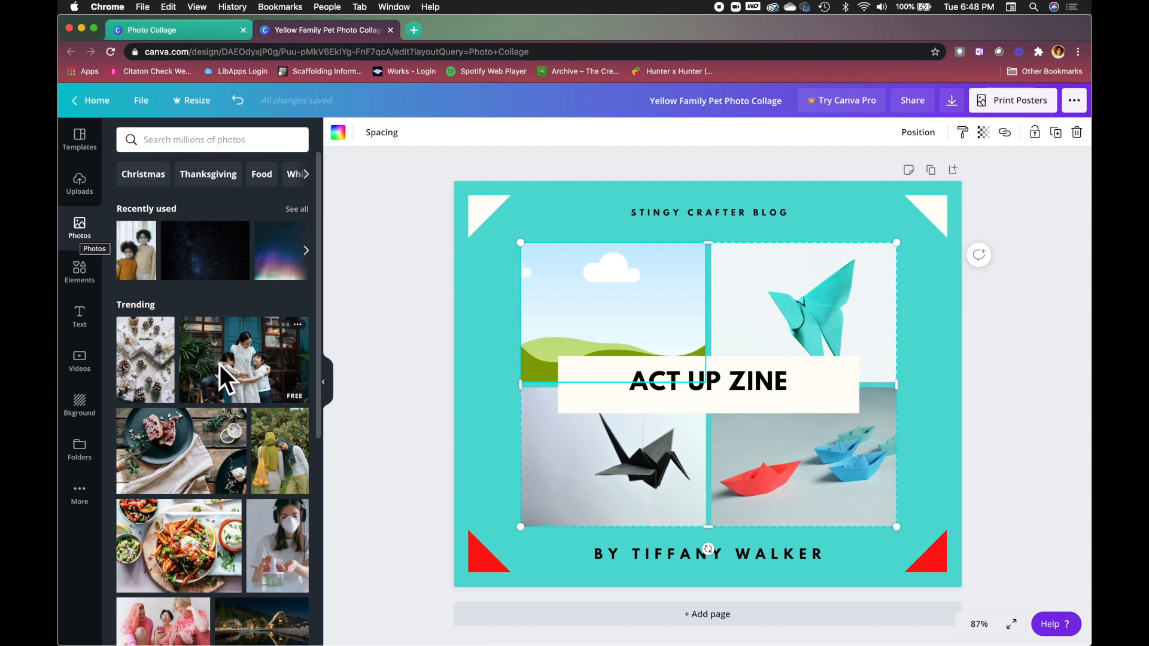
Search the stock photos for 'magazine'.
scroll(220, 364, "down", 5)
scroll(221, 364, "down", 10)
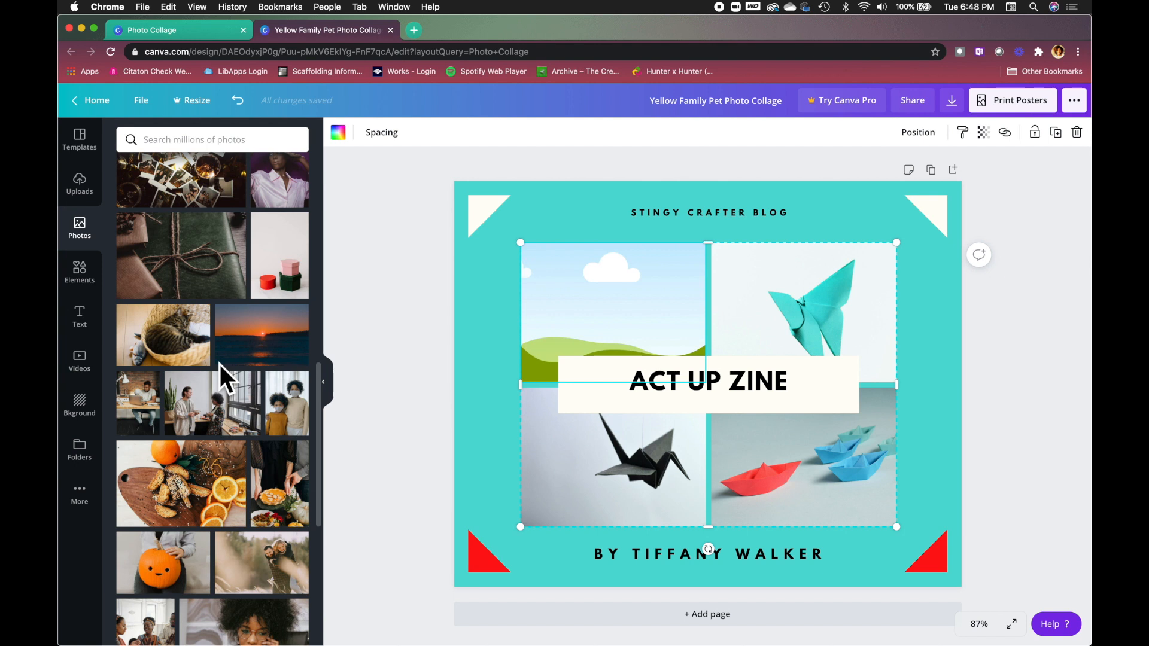
scroll(220, 364, "up", 6)
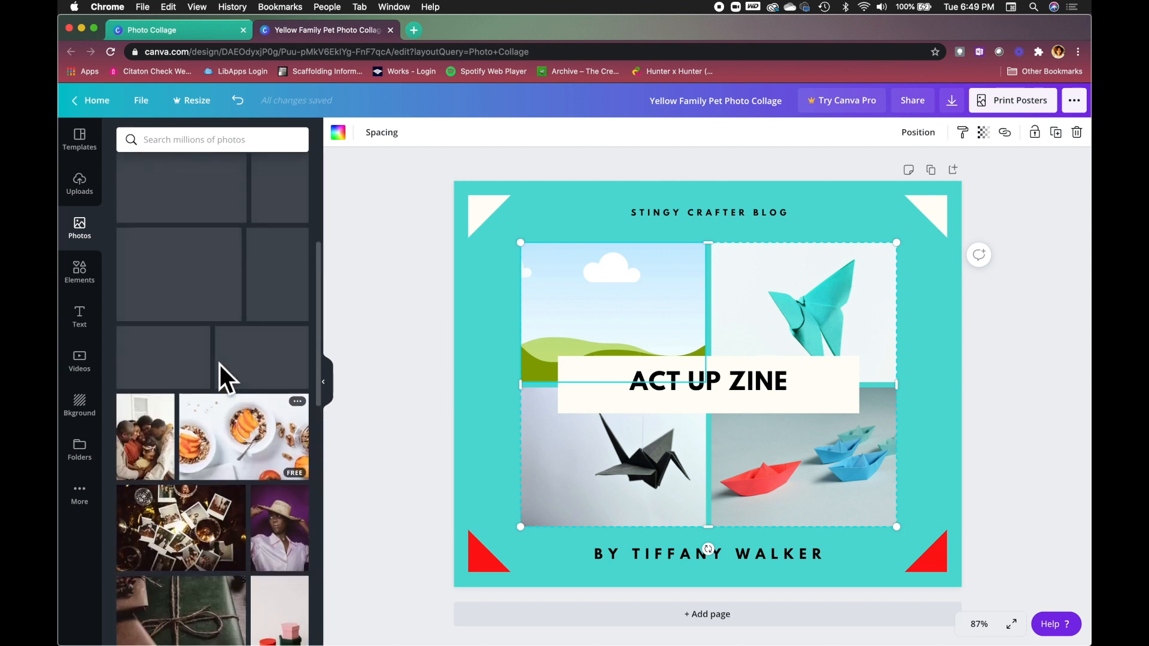
scroll(221, 371, "down", 1)
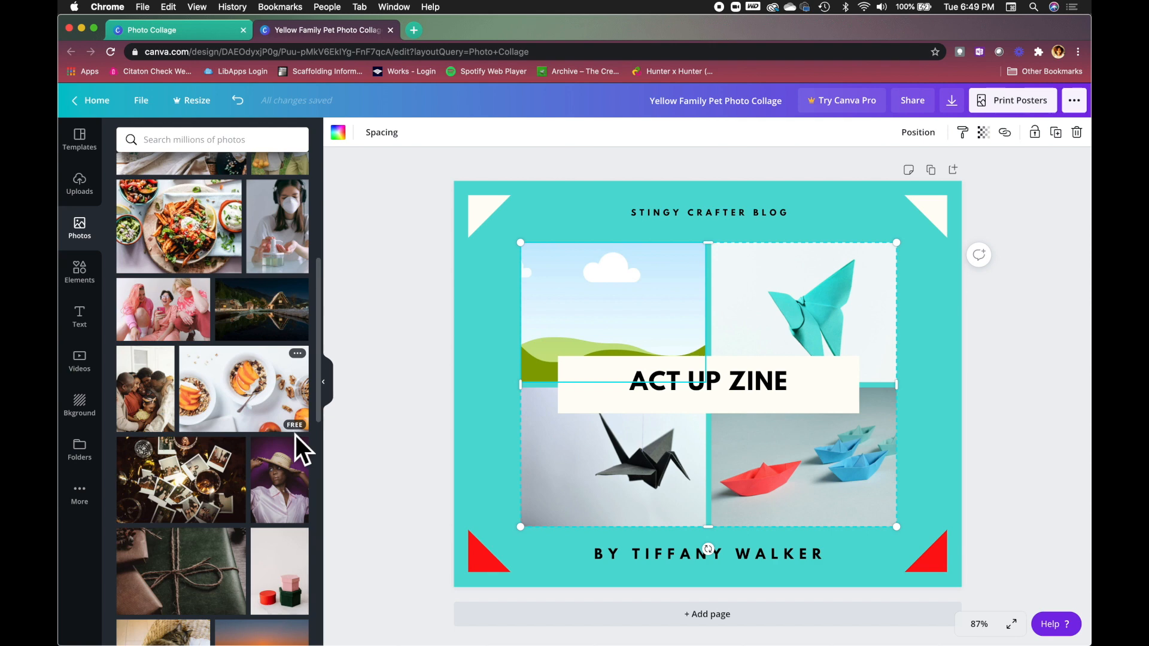
scroll(219, 358, "up", 1)
scroll(219, 357, "up", 5)
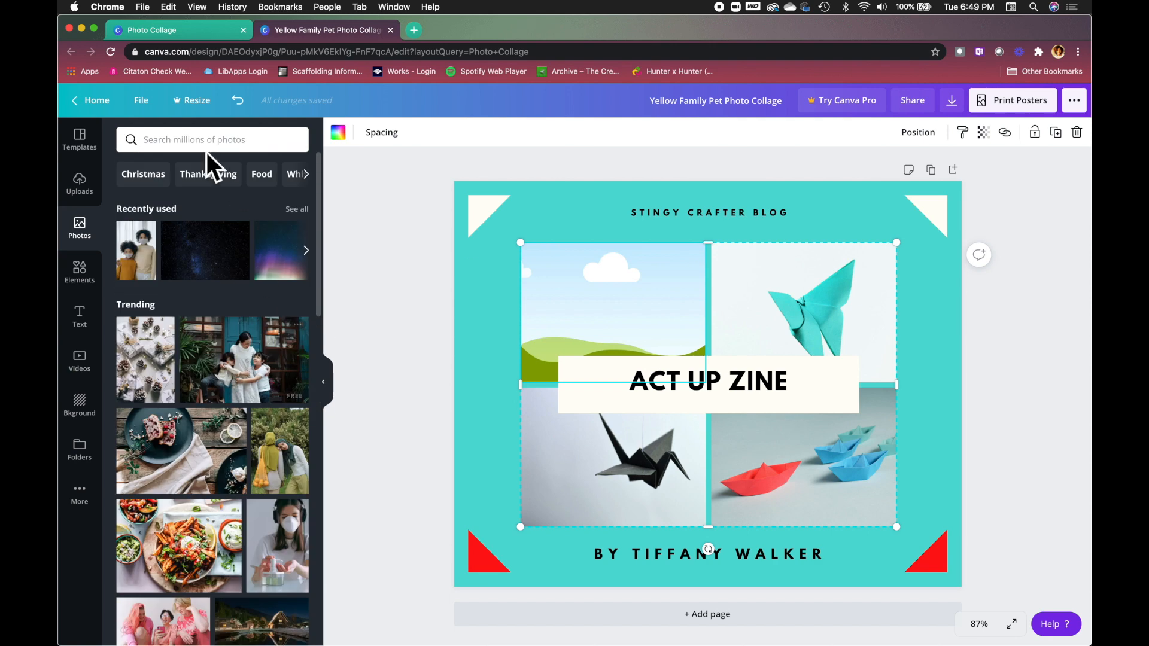
left_click(240, 150)
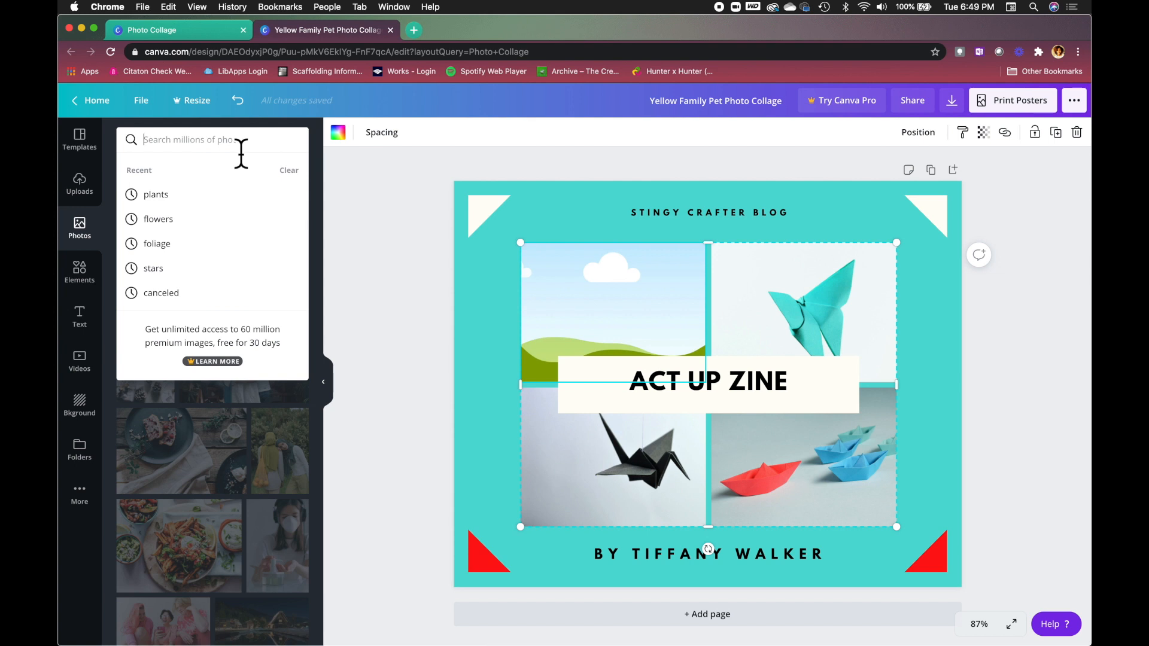
type("magazine")
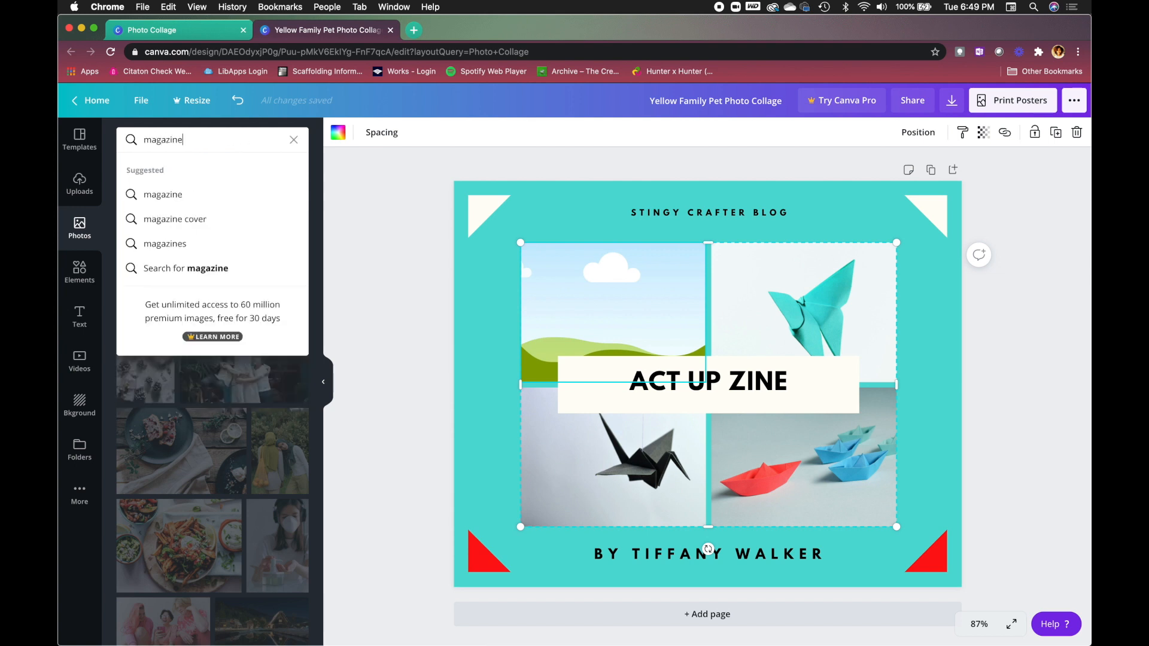
key("Return")
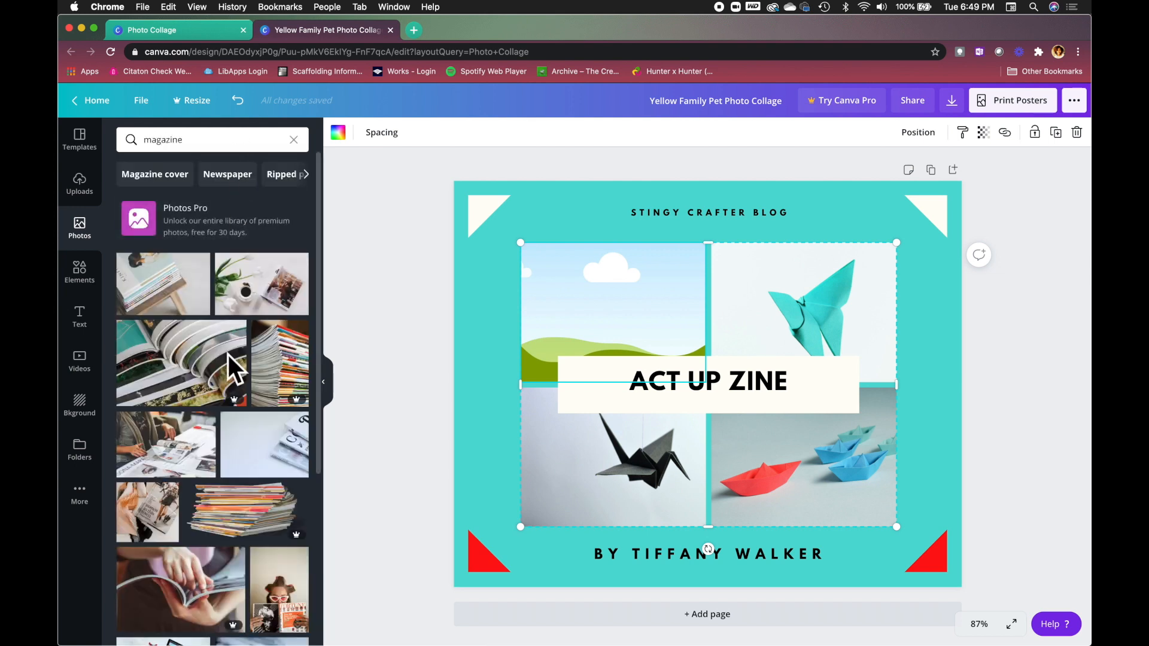
Add the woman-reading-magazine photo to the cover and move it toward the lower-right collage area.
scroll(191, 458, "down", 5)
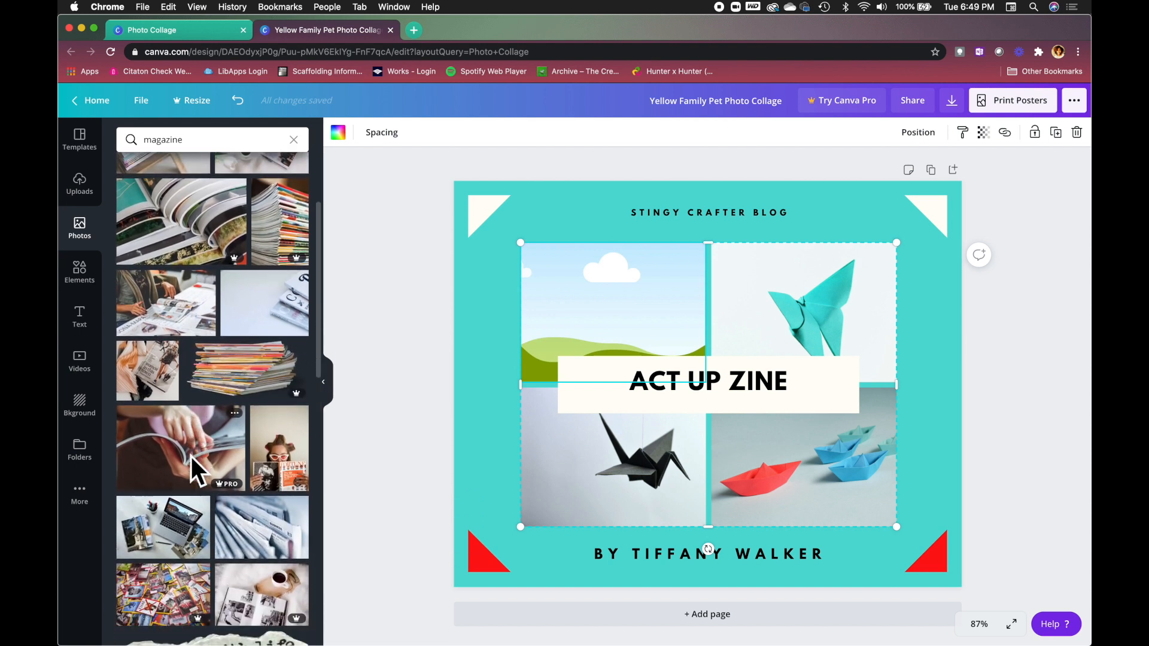
scroll(191, 457, "down", 8)
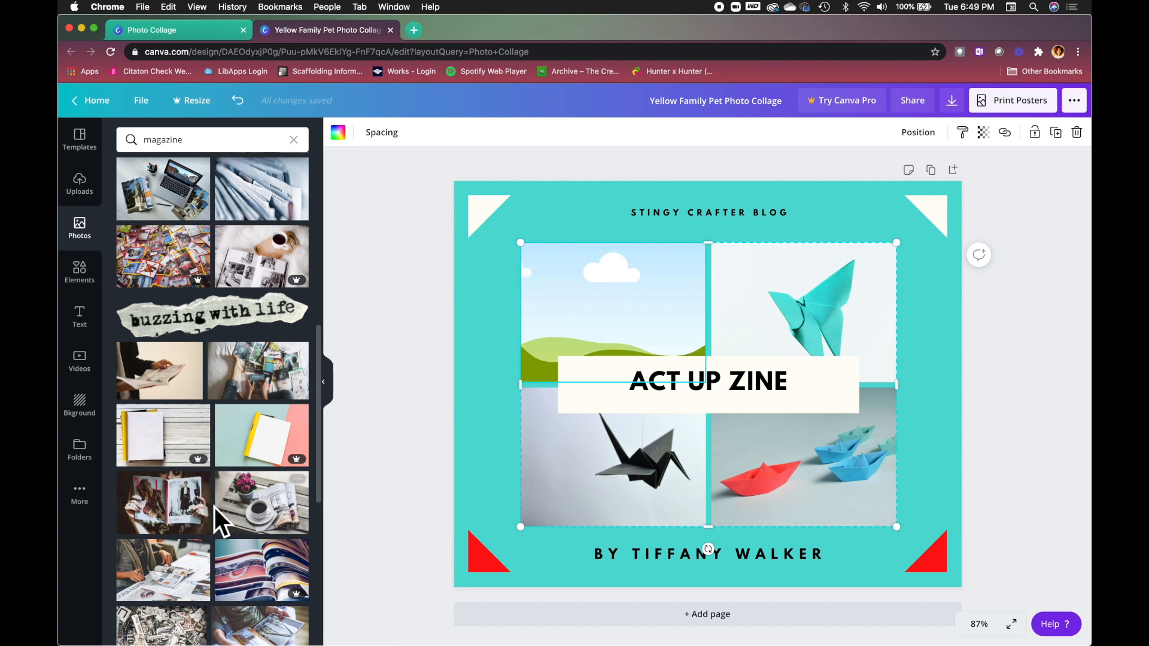
left_click(170, 504)
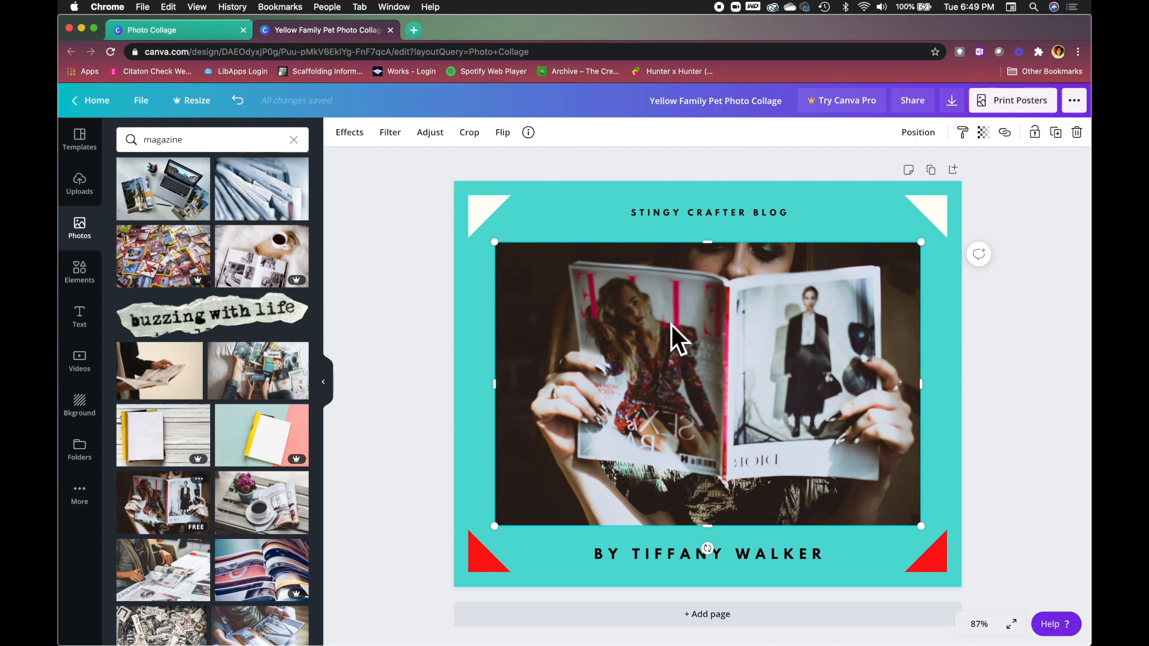
mouse_move(650, 302)
left_mouse_down()
mouse_move(698, 341)
mouse_move(759, 431)
mouse_move(730, 440)
mouse_move(742, 420)
mouse_move(723, 379)
mouse_move(684, 328)
mouse_move(637, 297)
left_mouse_up()
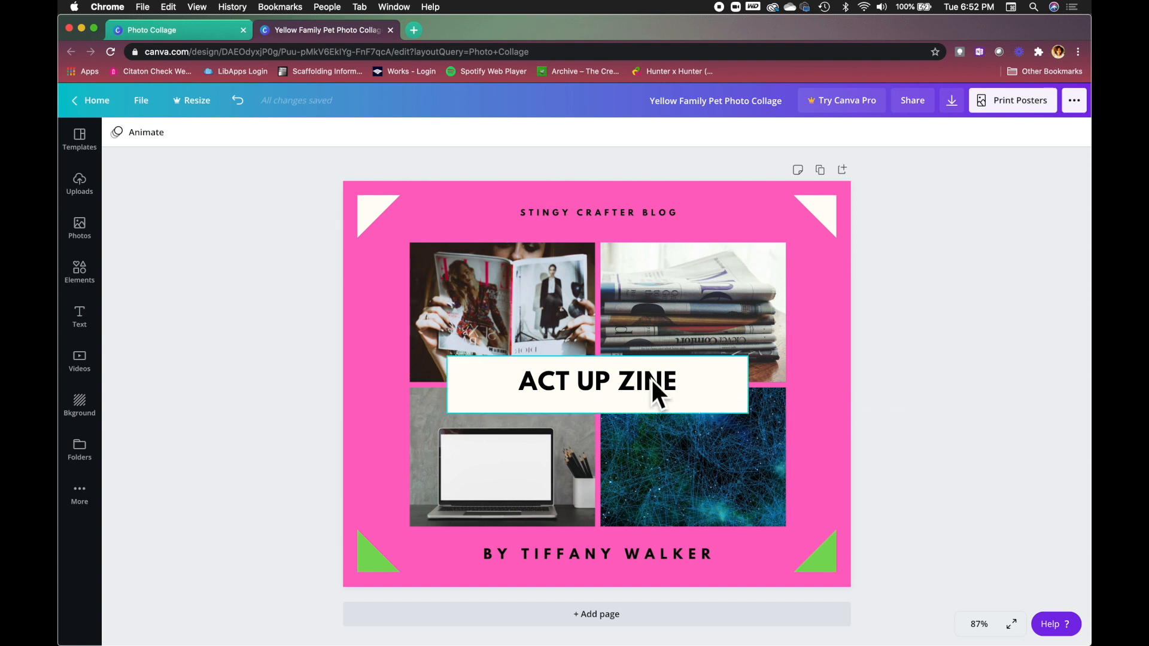
left_click(499, 383)
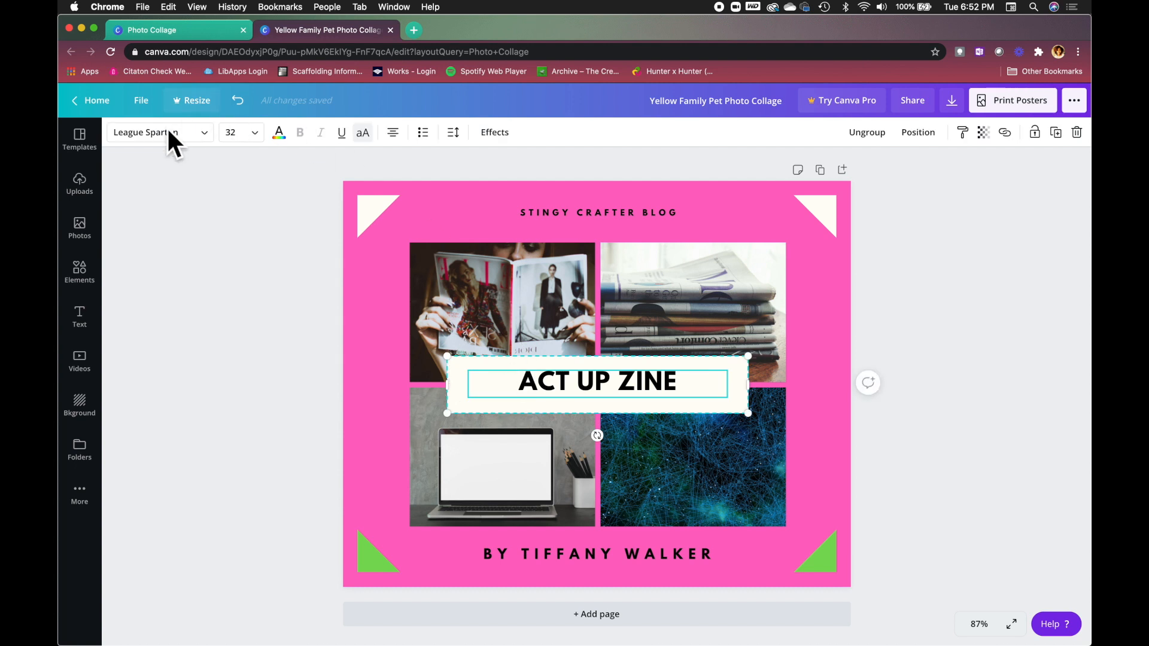
left_click(452, 133)
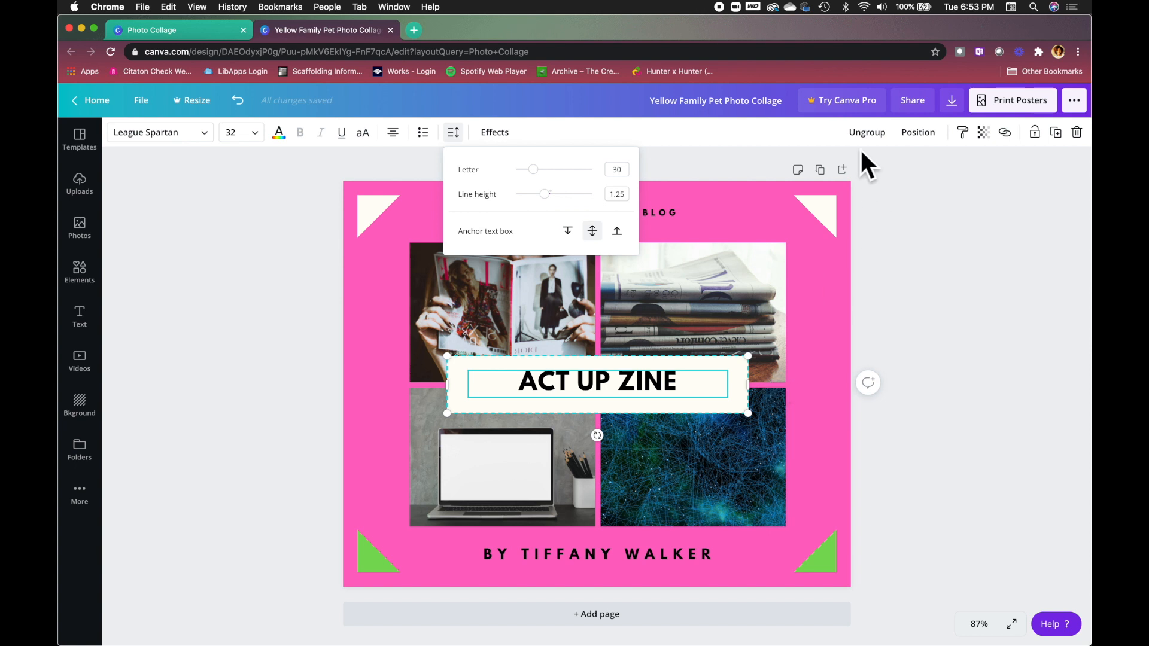
left_click(919, 132)
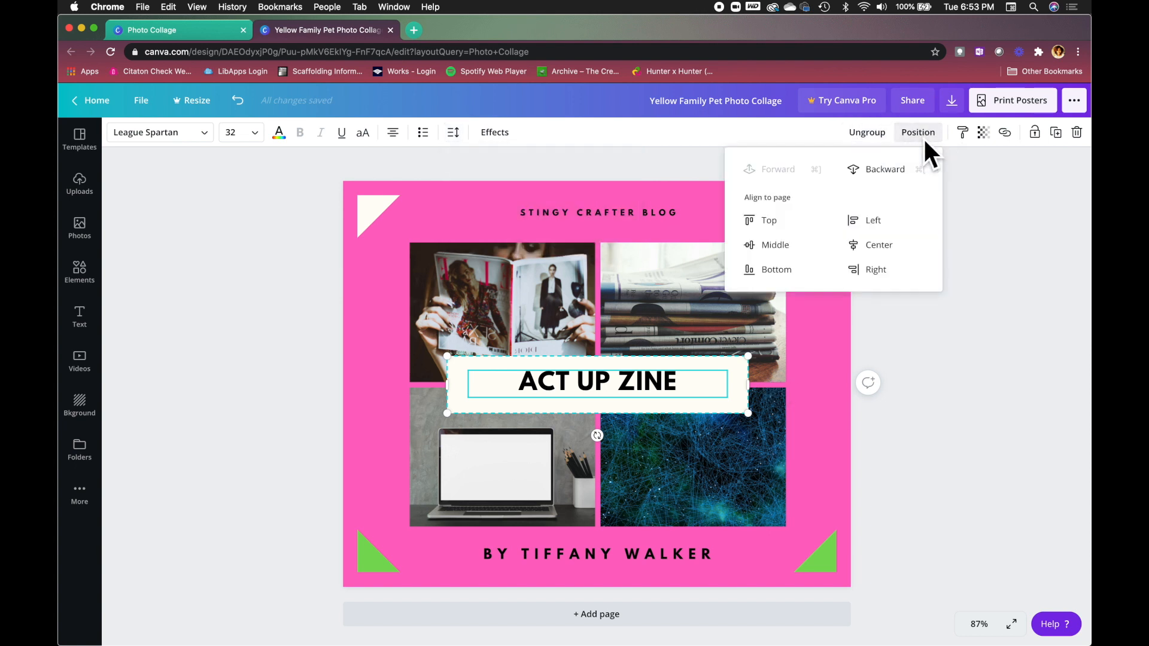
left_click(878, 175)
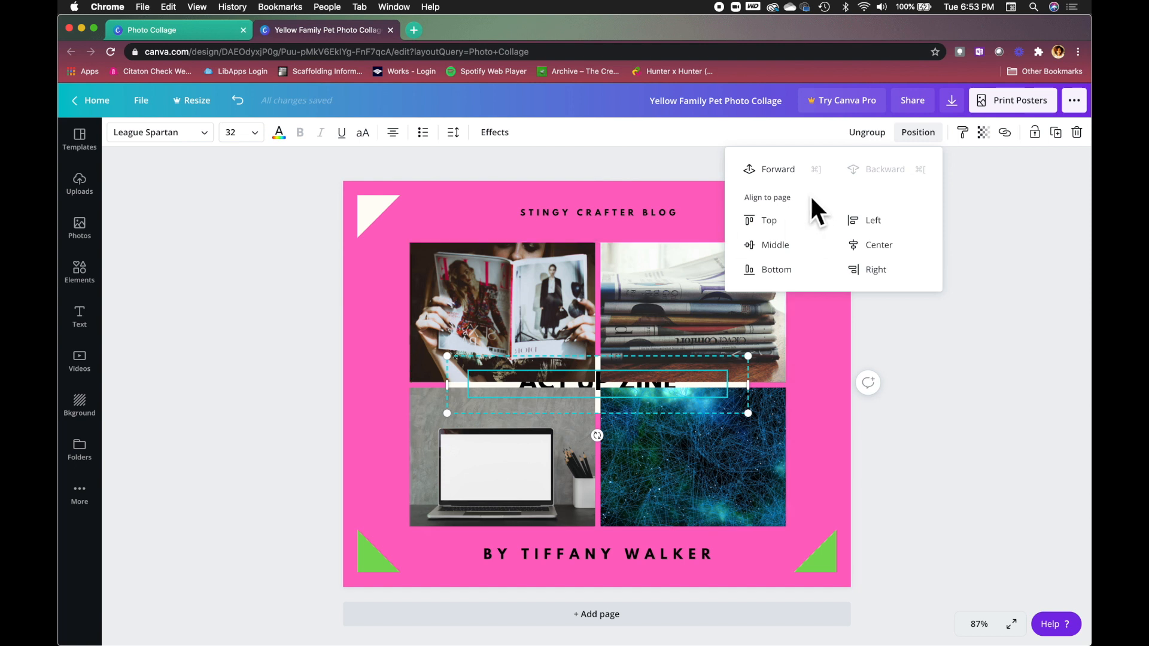
left_click(796, 170)
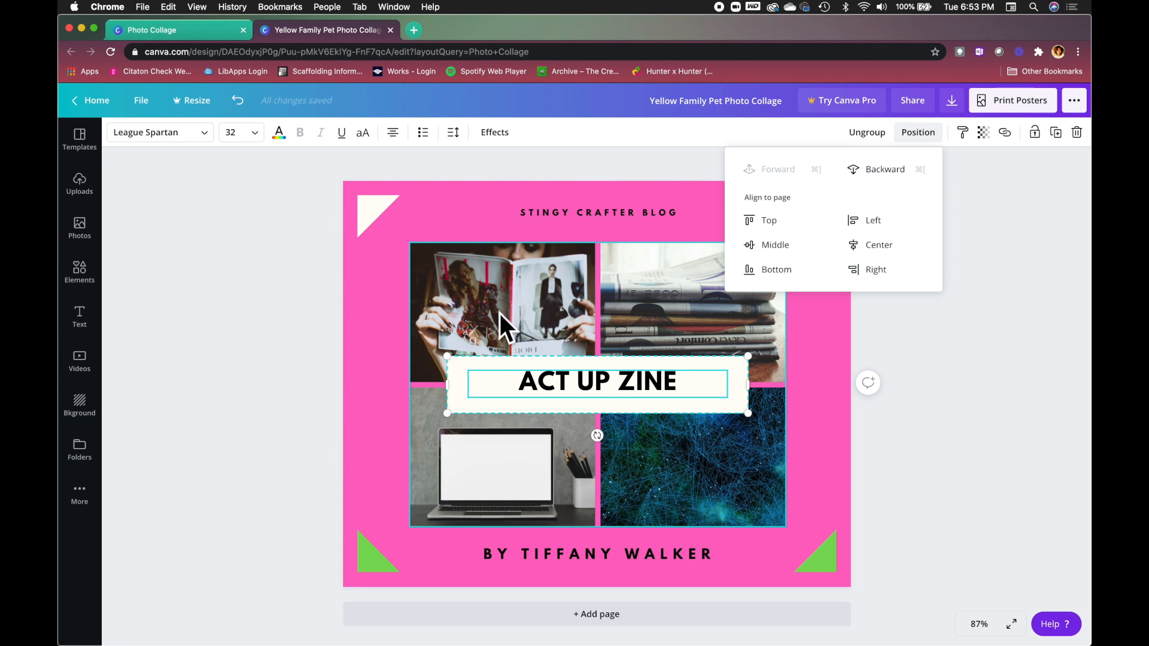
left_click(941, 437)
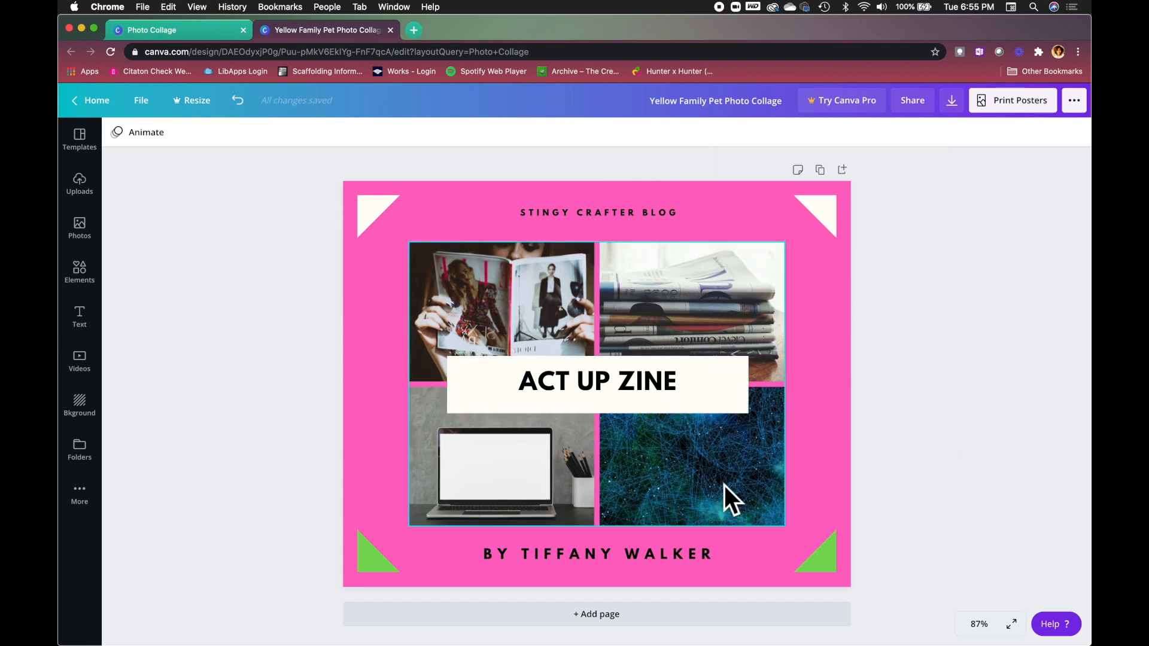
Add a blank pink second page after the cover and browse the collage templates.
left_click(603, 624)
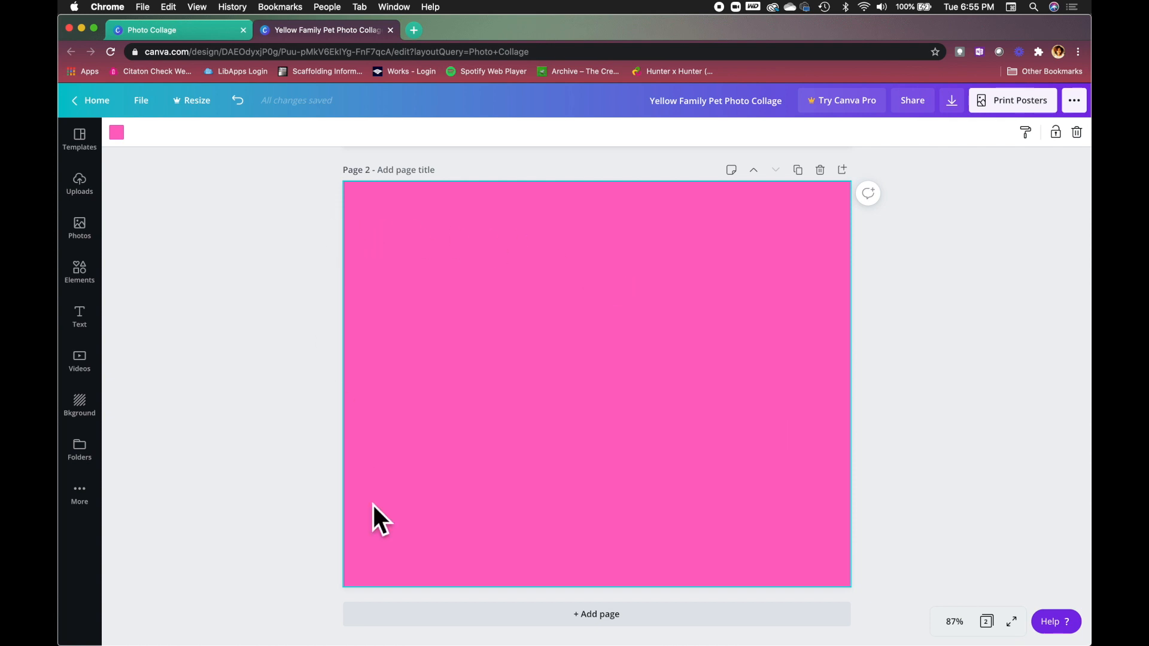
left_click(85, 149)
scroll(184, 387, "down", 2)
scroll(184, 386, "down", 4)
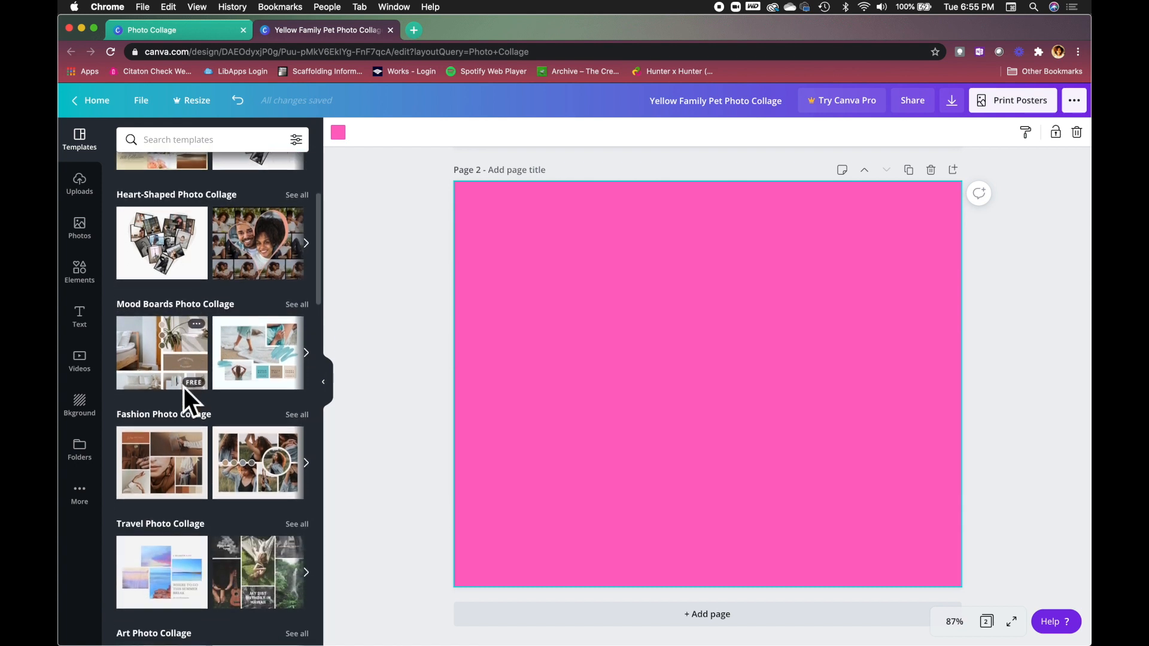
Apply the 'Where to Go This Summer Break' travel photo collage template to page 2.
scroll(184, 386, "up", 6)
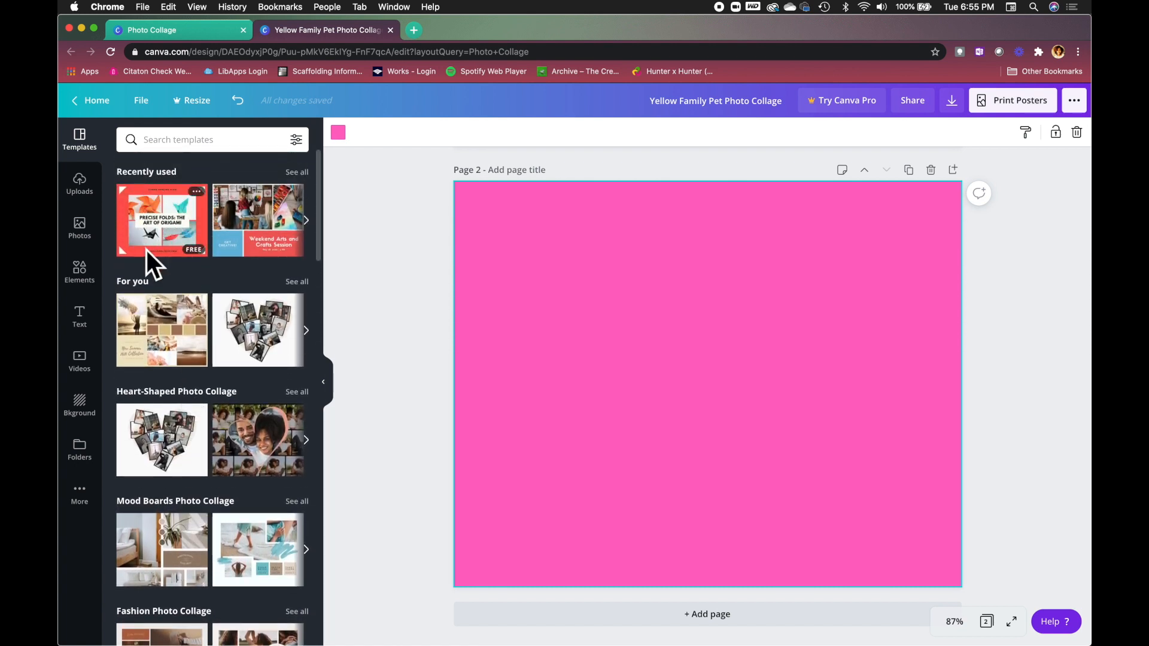
scroll(164, 208, "down", 4)
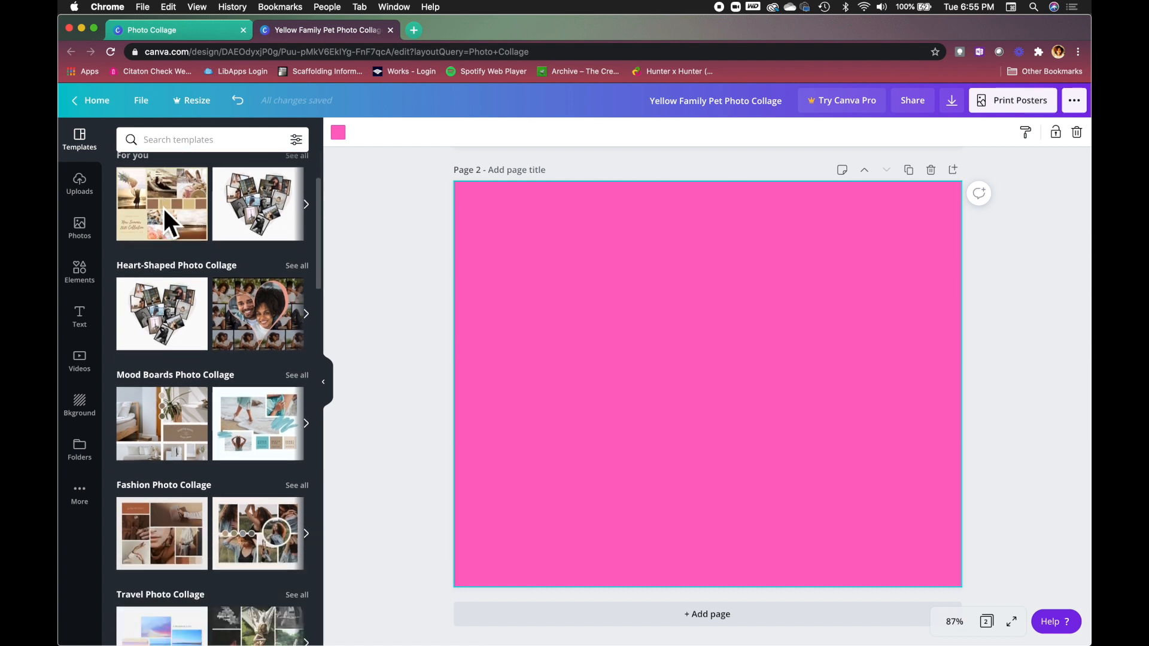
scroll(163, 209, "down", 3)
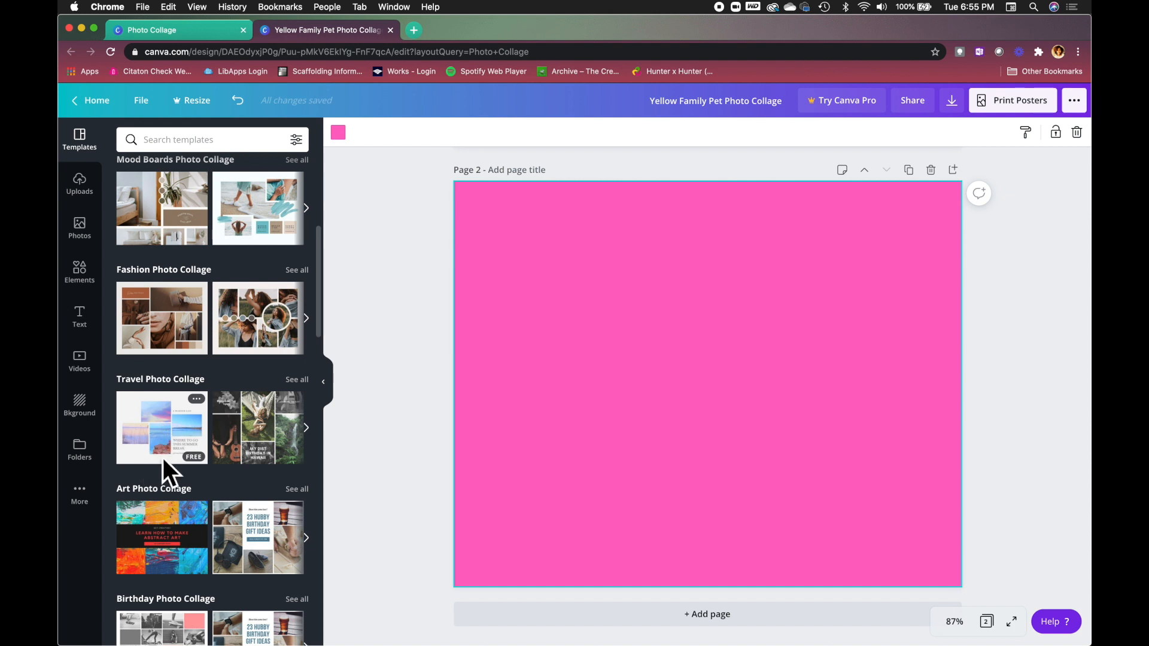
left_click(157, 426)
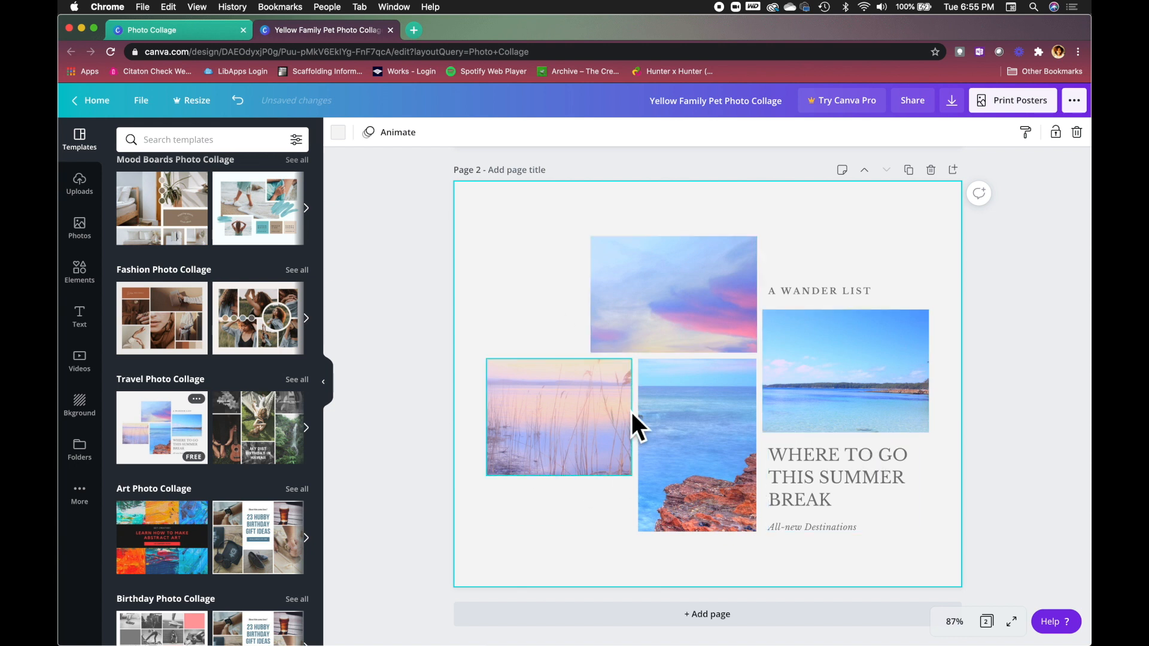
scroll(745, 346, "up", 2)
scroll(745, 347, "up", 6)
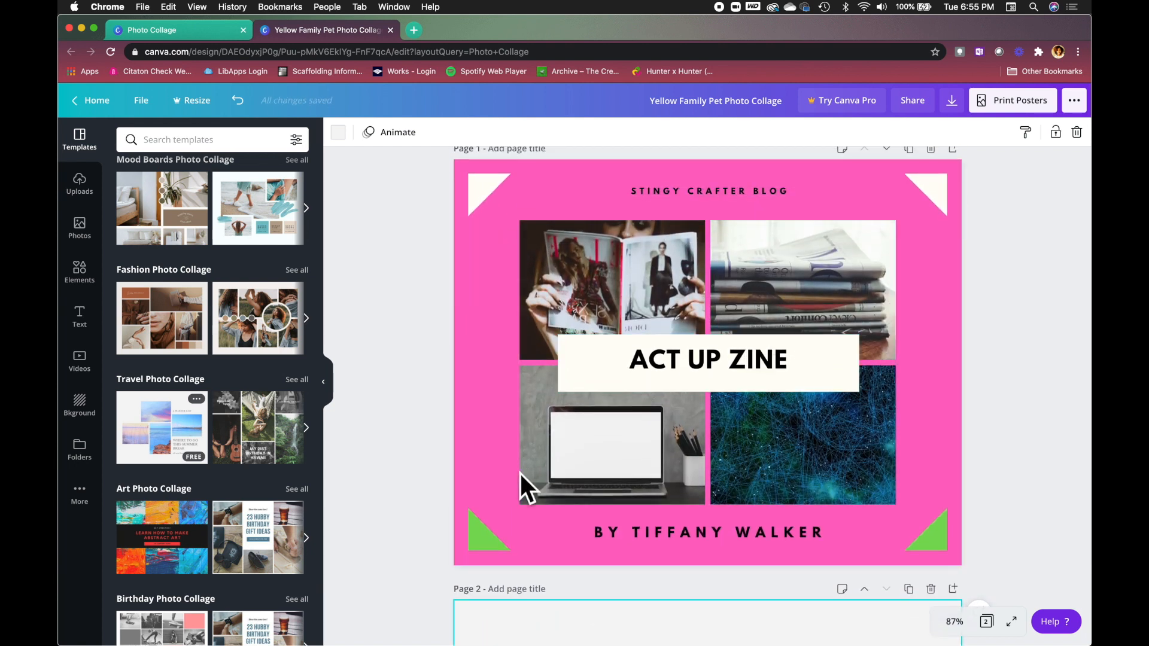
scroll(589, 393, "down", 10)
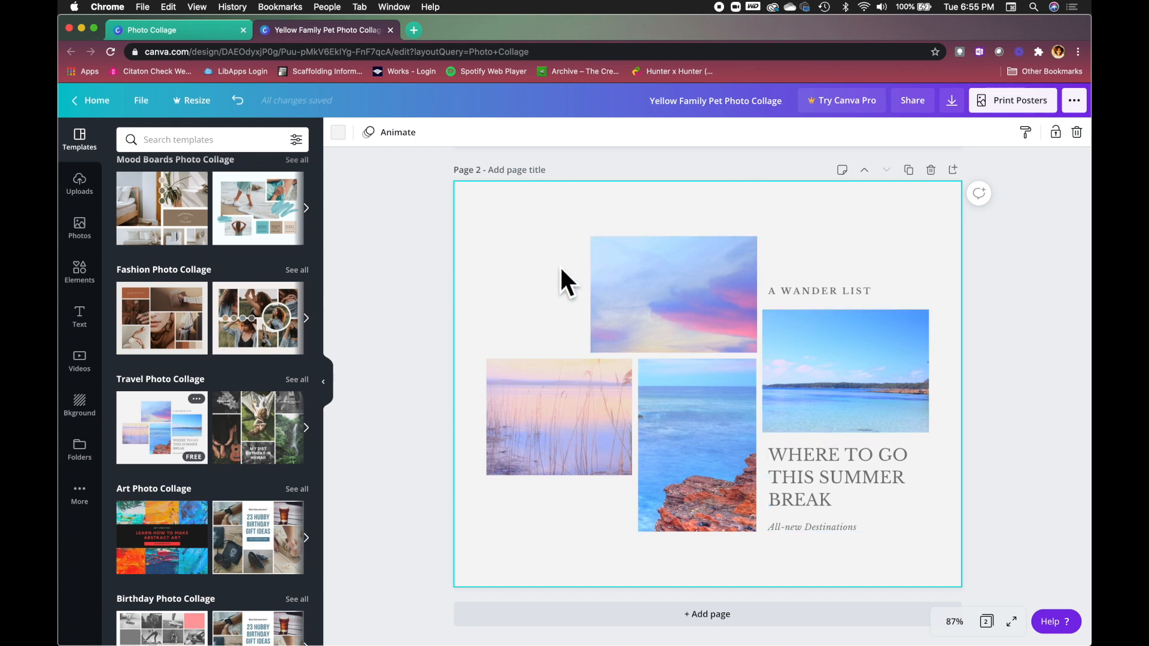
Add a clouds-and-hills placeholder grid from the Elements Grids list across page 2.
left_click(80, 274)
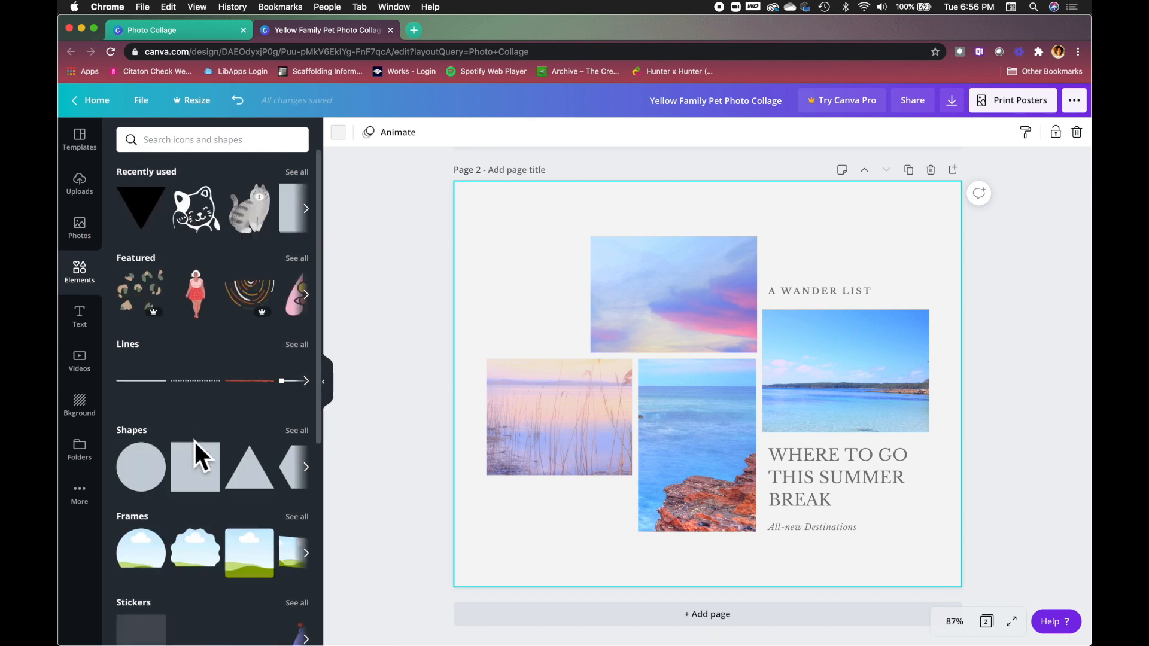
scroll(193, 440, "down", 1)
scroll(195, 441, "down", 5)
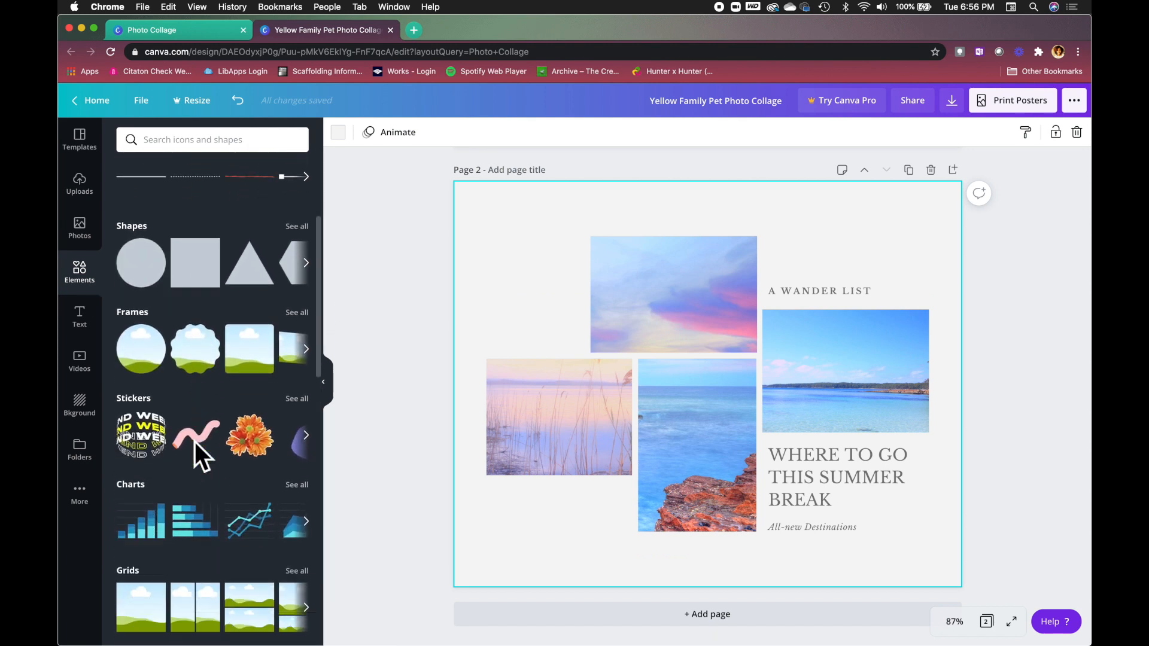
scroll(195, 441, "down", 1)
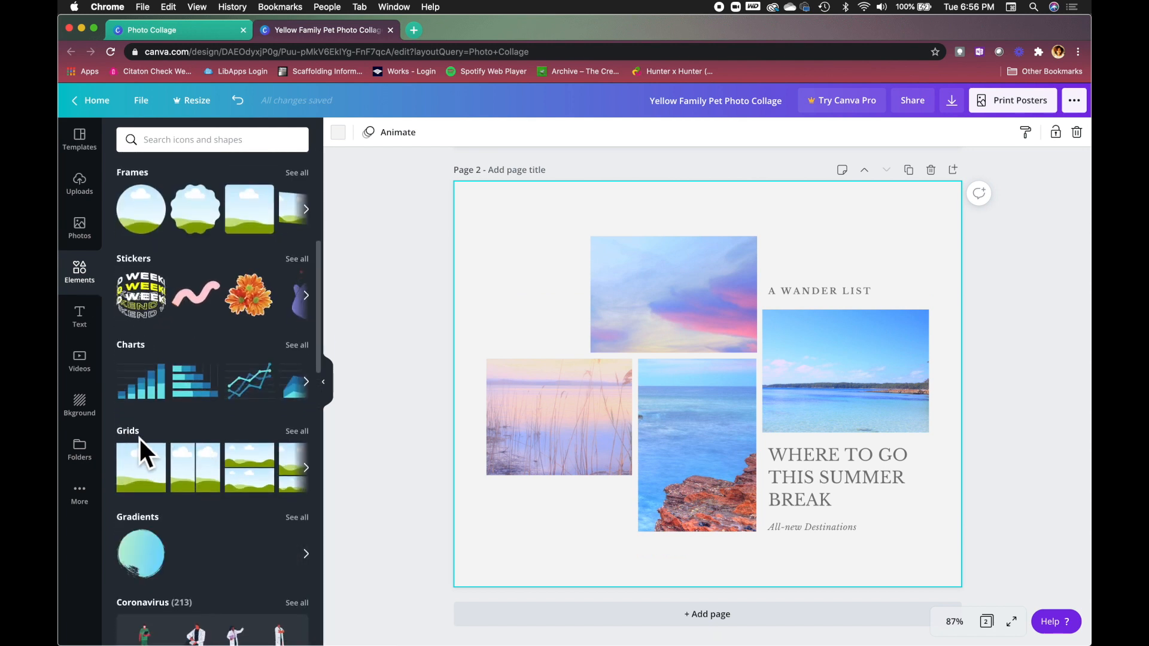
left_click(302, 436)
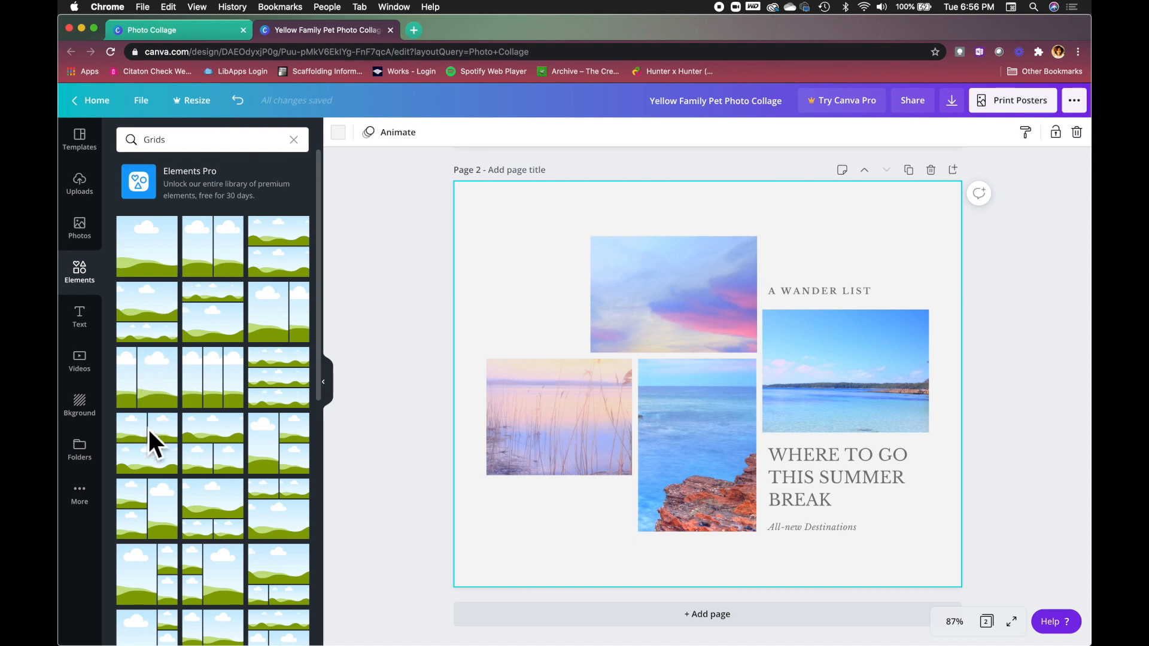
scroll(196, 473, "down", 2)
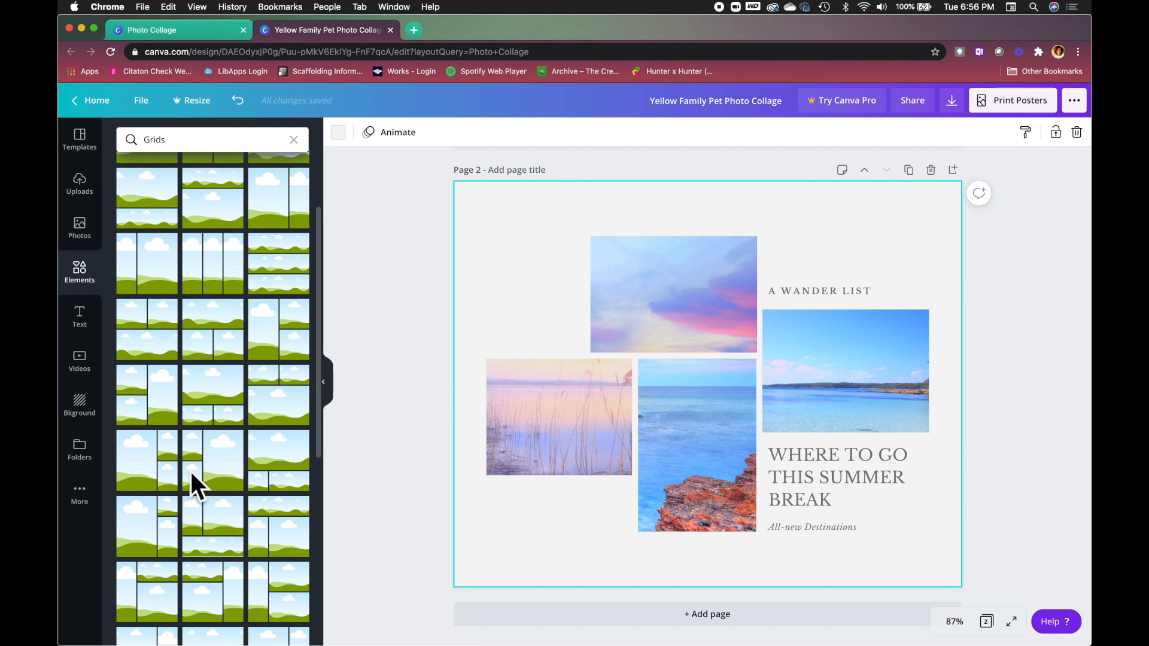
scroll(184, 554, "down", 2)
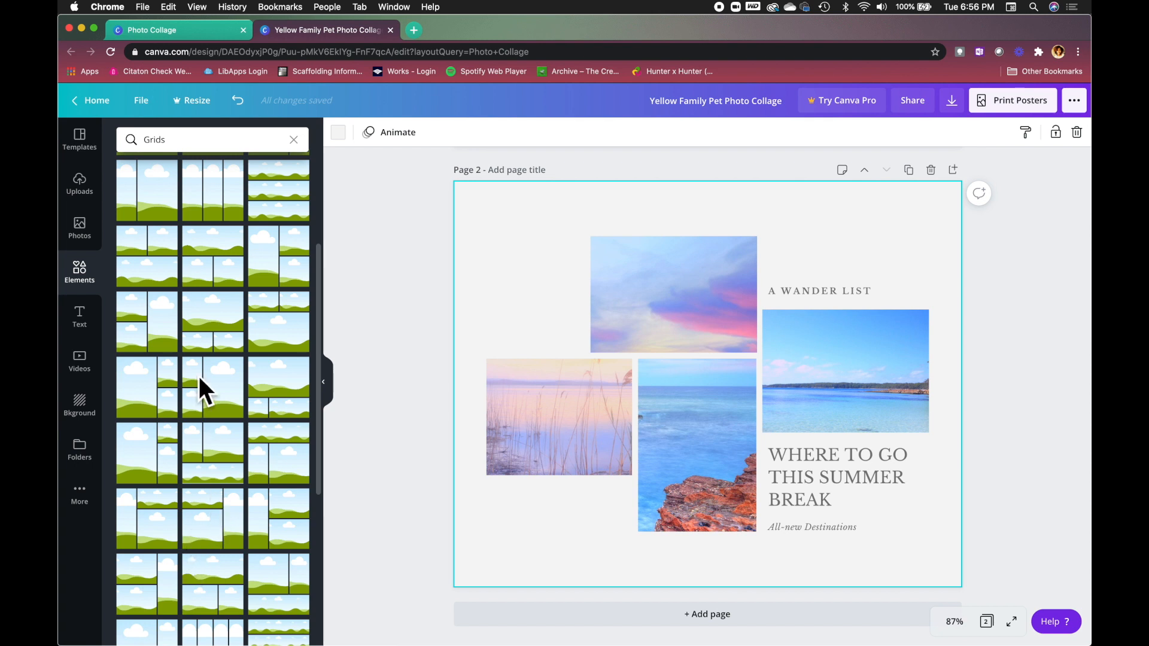
scroll(199, 379, "down", 5)
scroll(198, 375, "down", 5)
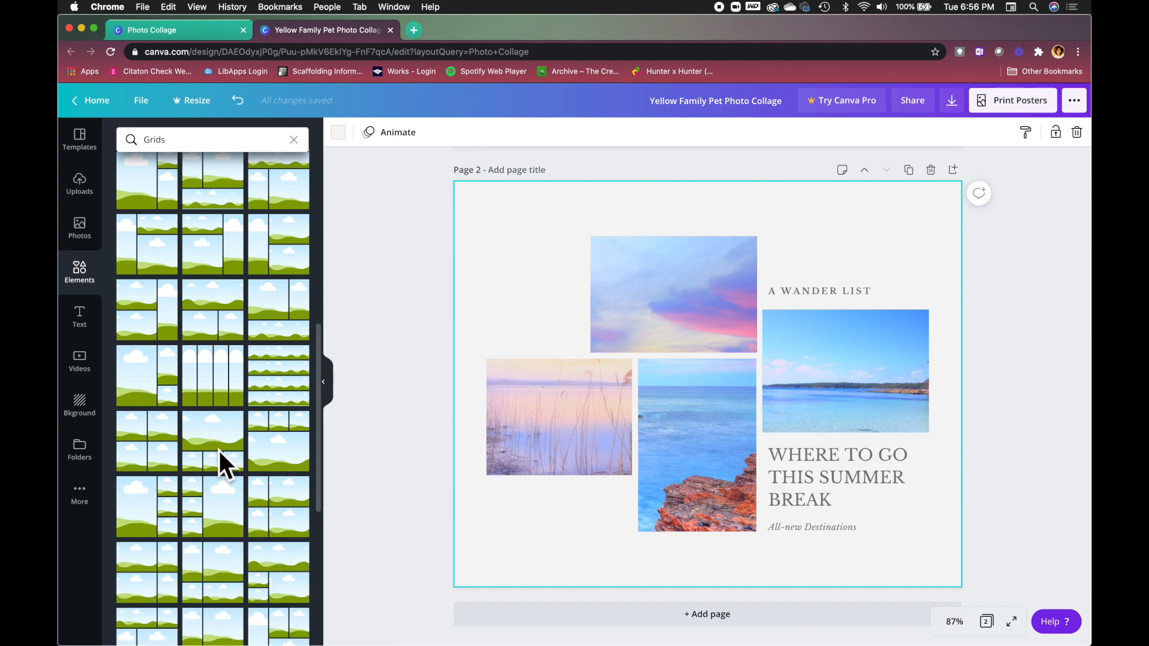
left_click(219, 450)
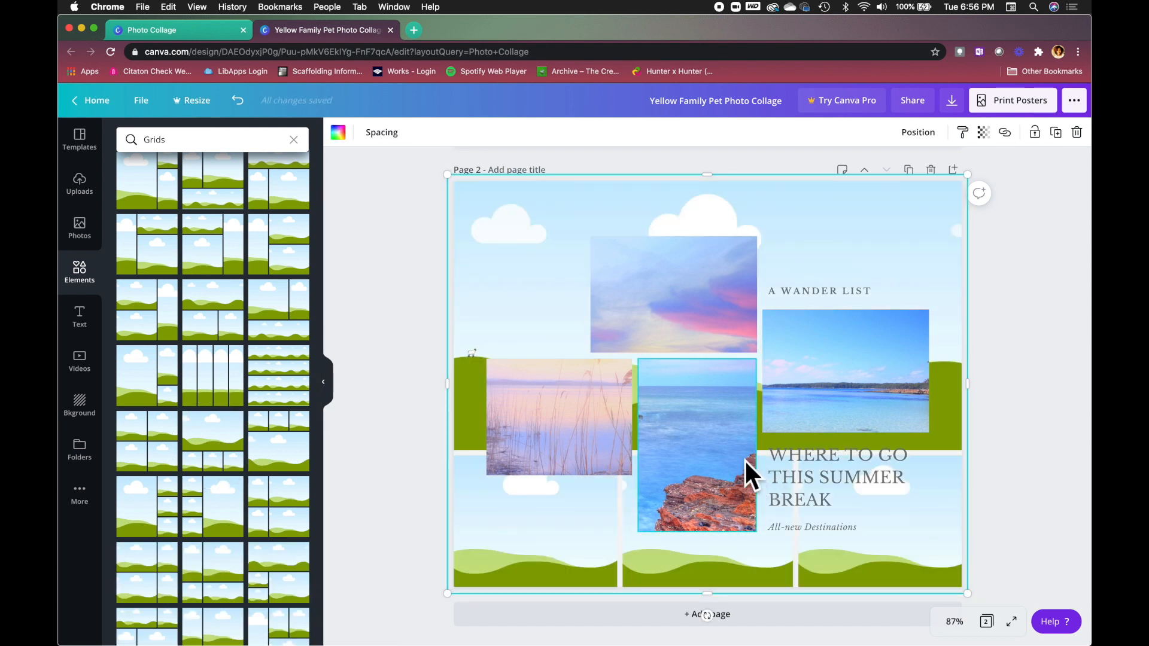
Undo the added grid, try another grid layout on page 2, and undo it too.
left_click(422, 334)
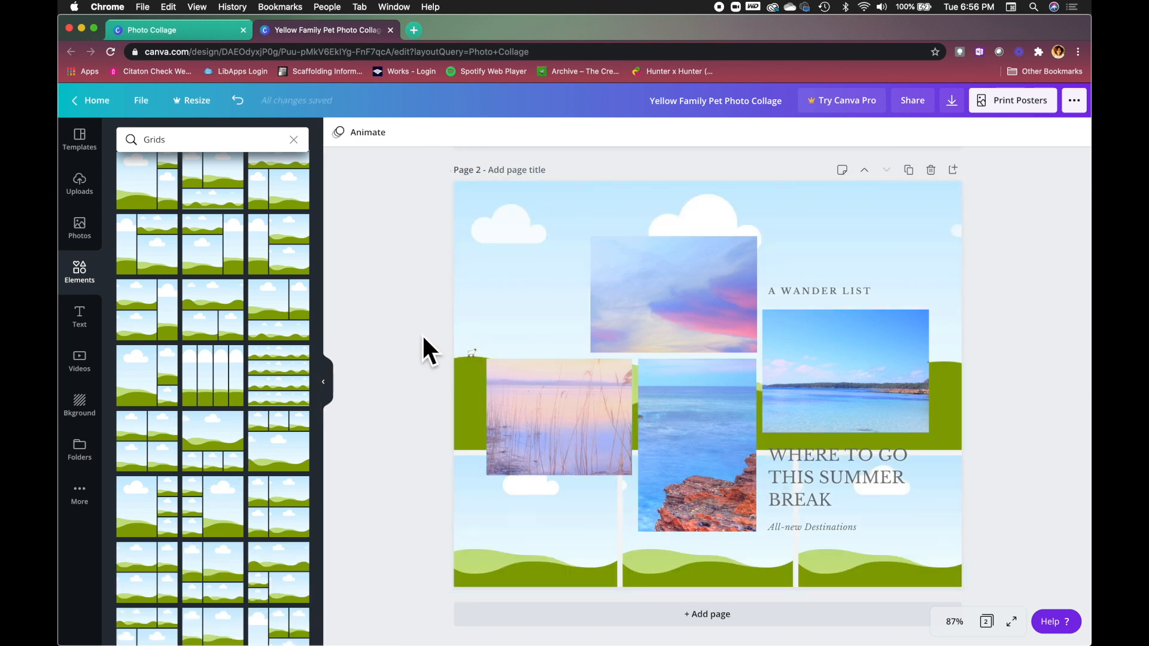
key("ctrl+z")
key("ctrl+z")
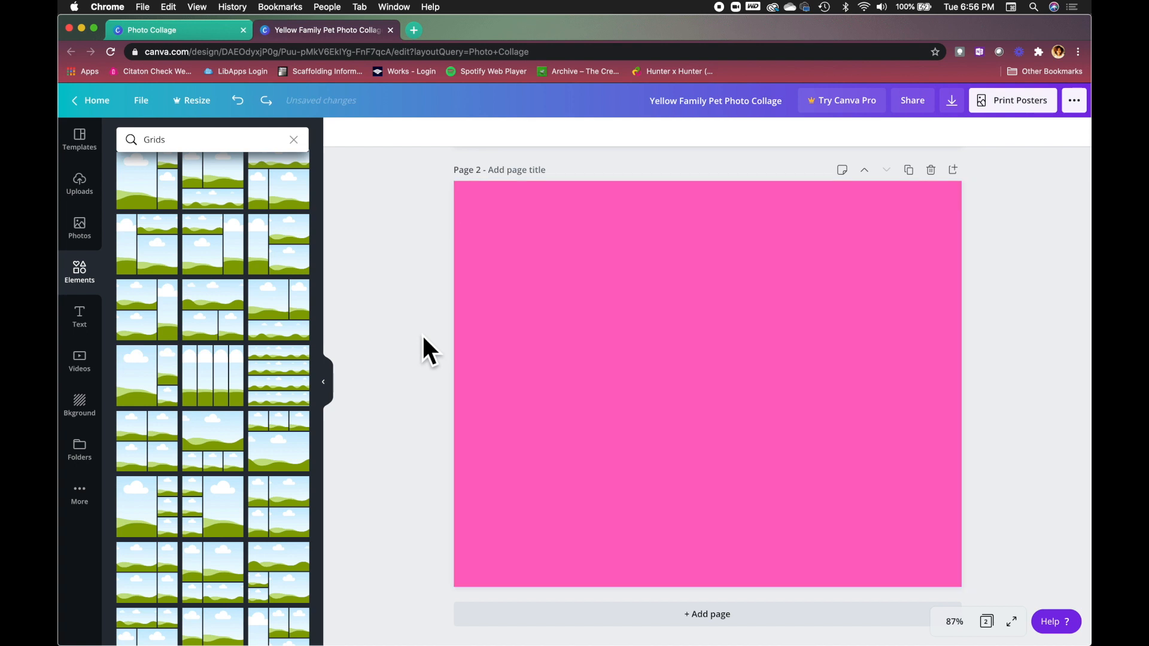
left_click(205, 434)
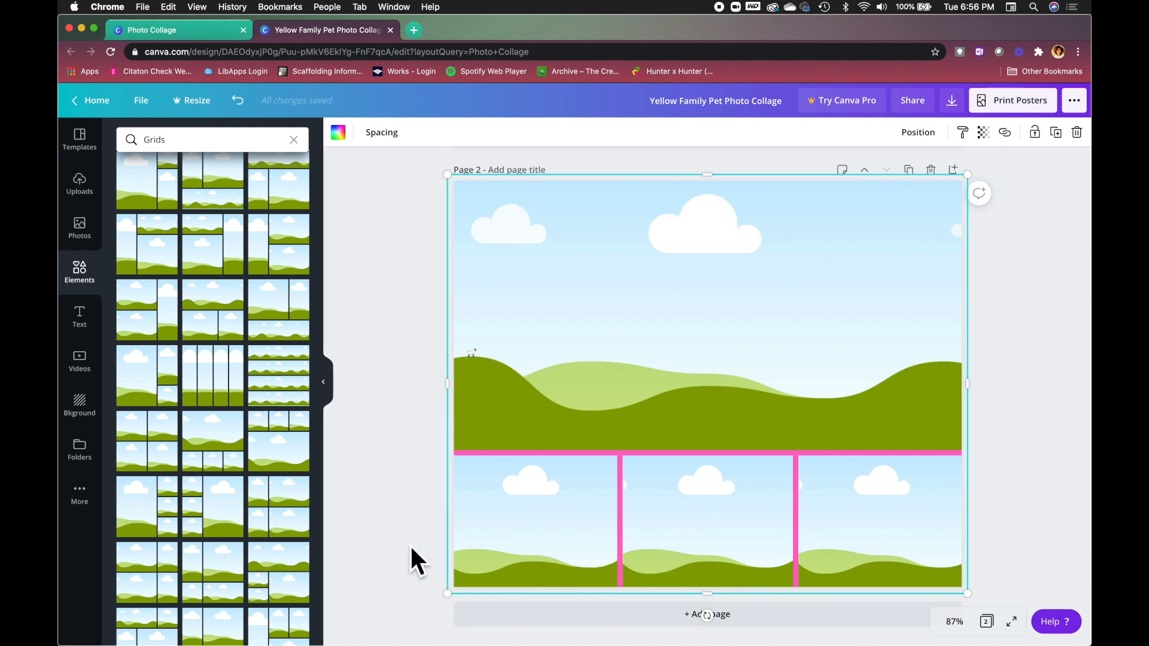
key("ctrl+z")
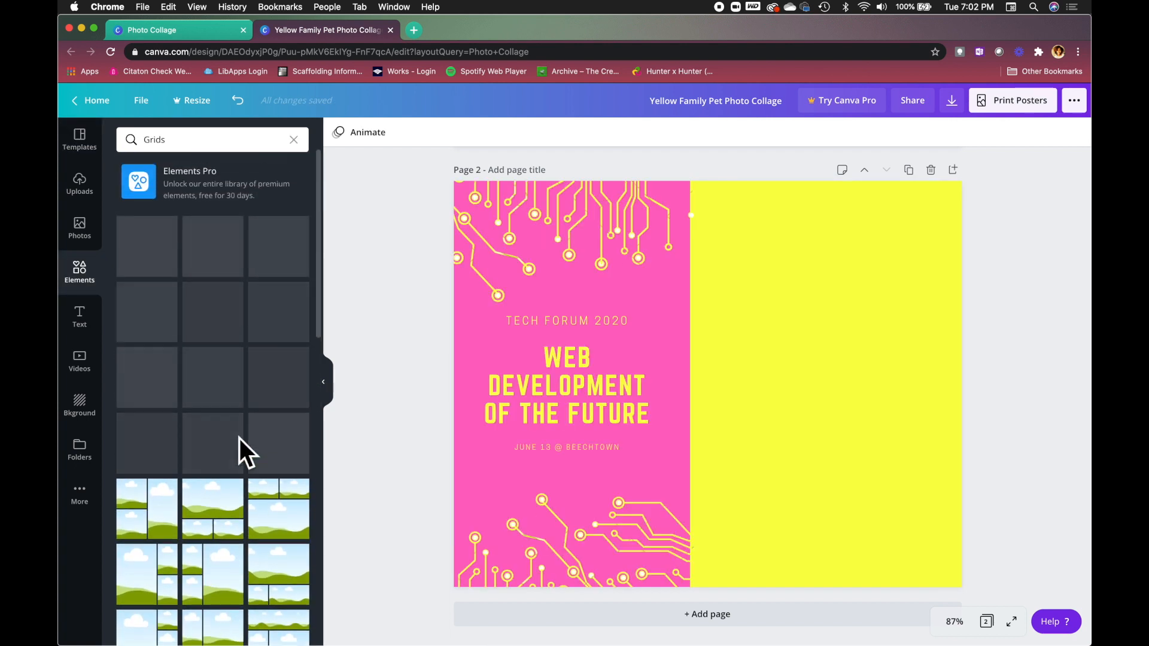
Add the vertical two-photo film-negative frame and resize it to fill page 2's yellow half.
left_click(88, 274)
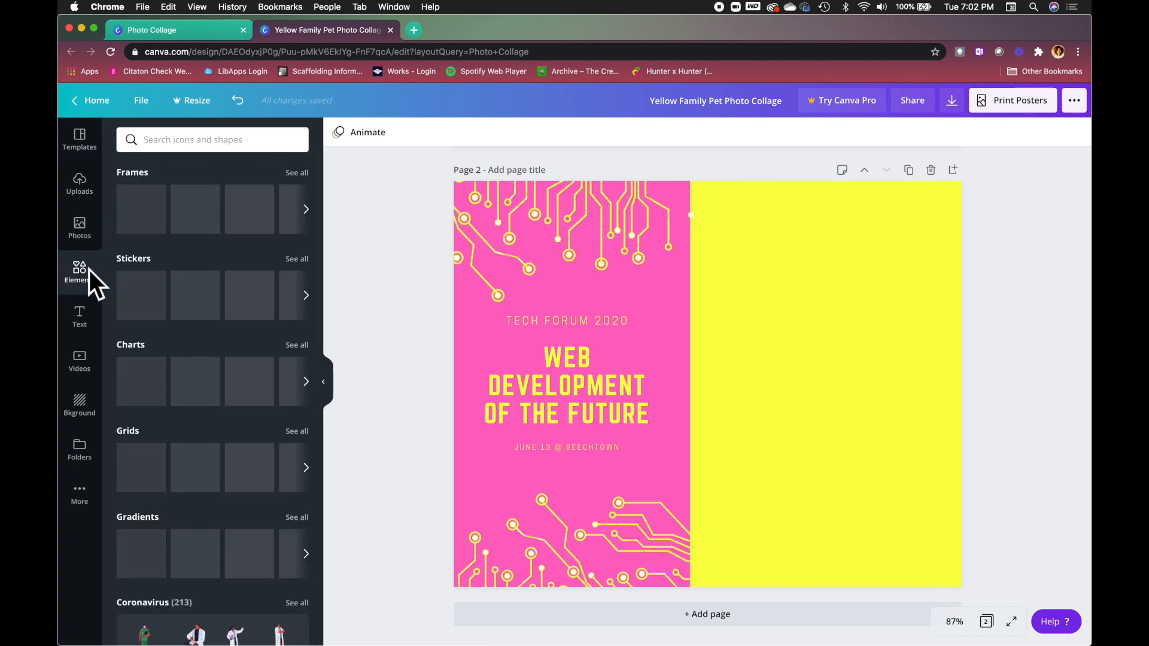
left_click(297, 173)
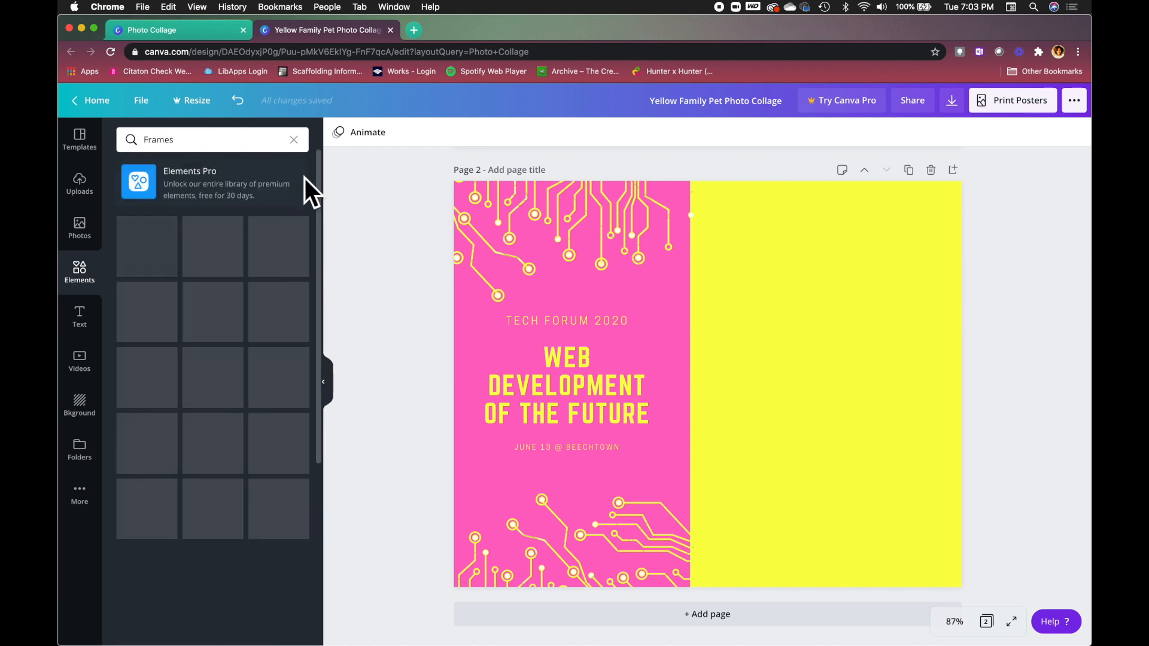
scroll(199, 491, "down", 3)
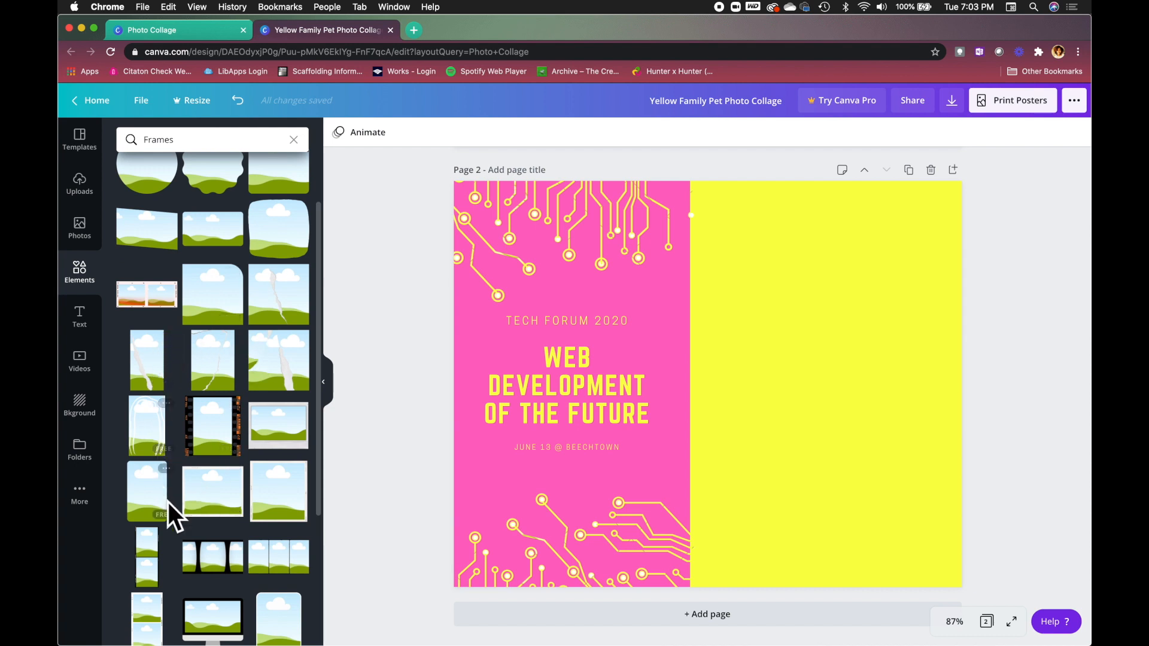
scroll(180, 515, "down", 4)
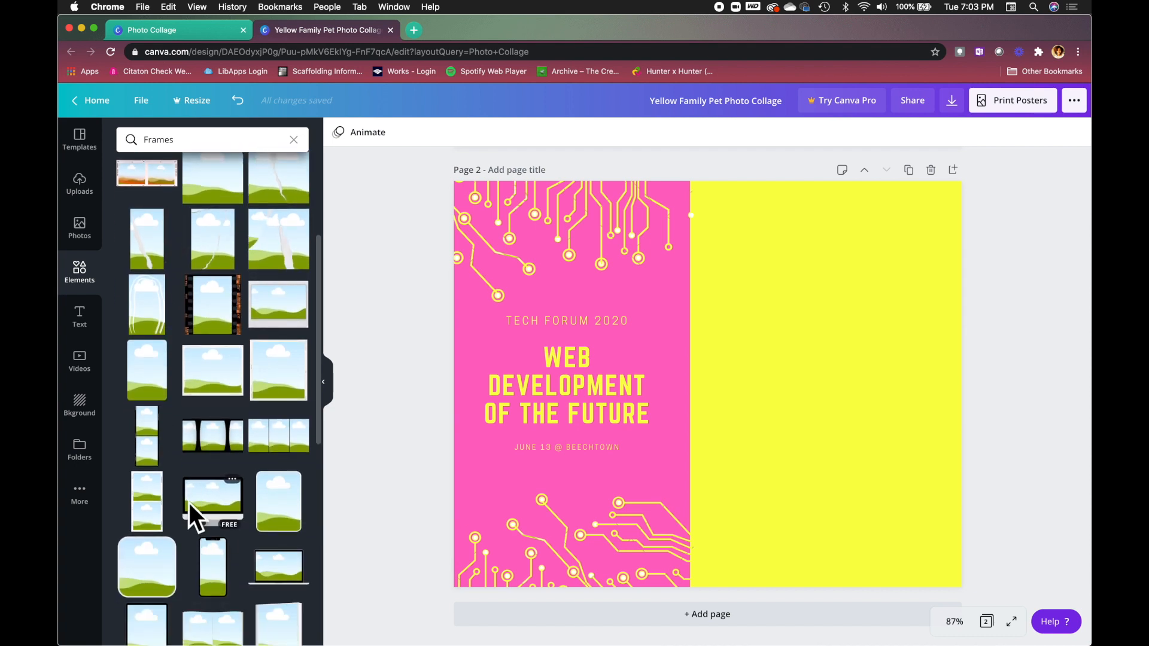
left_click(149, 497)
left_click_drag(719, 347, 764, 256)
left_click_drag(816, 416, 943, 559)
left_click_drag(828, 441, 863, 452)
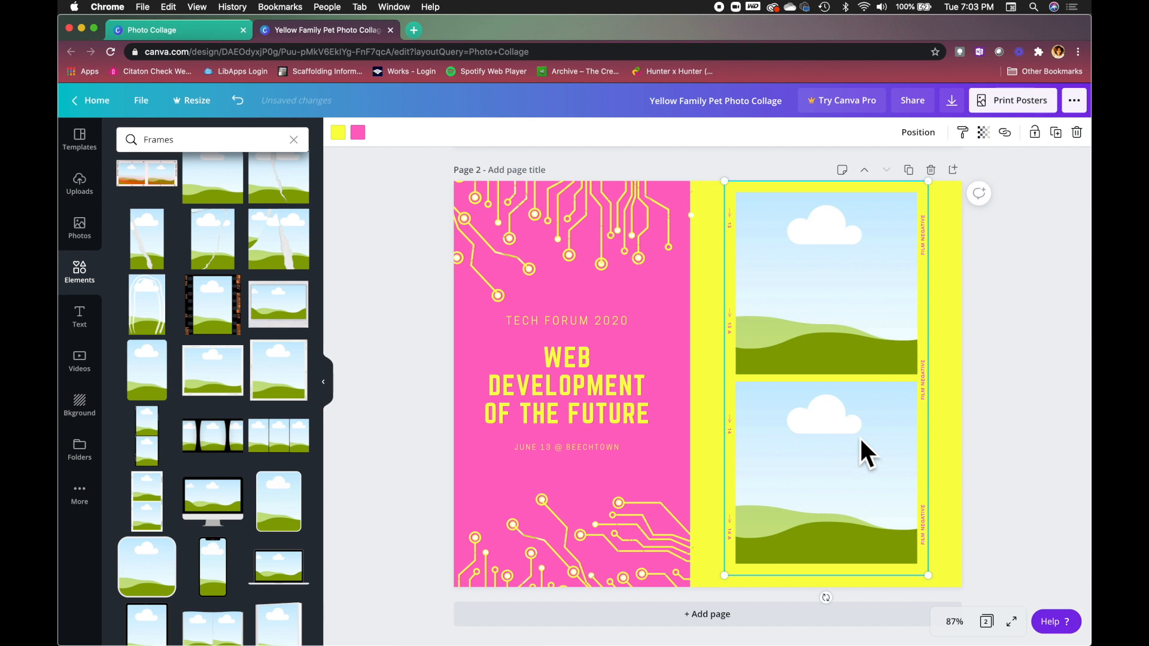
left_click(387, 272)
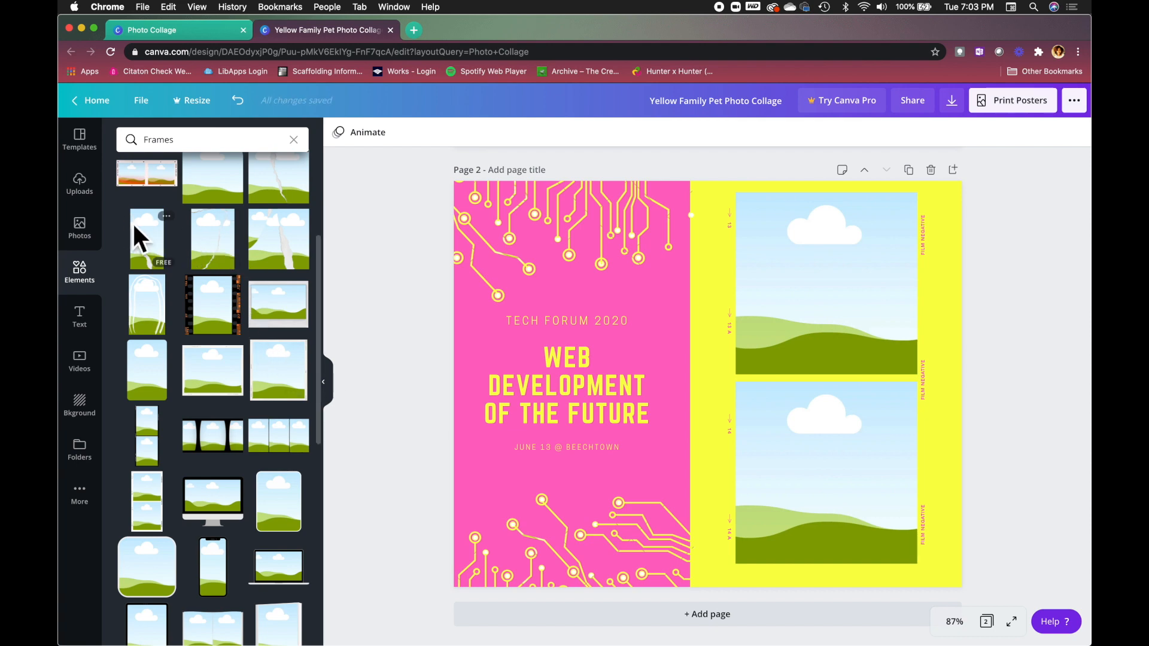
Drop the uploaded grey Meow cat and blue kitten into the frame's top and bottom slots.
left_click(81, 197)
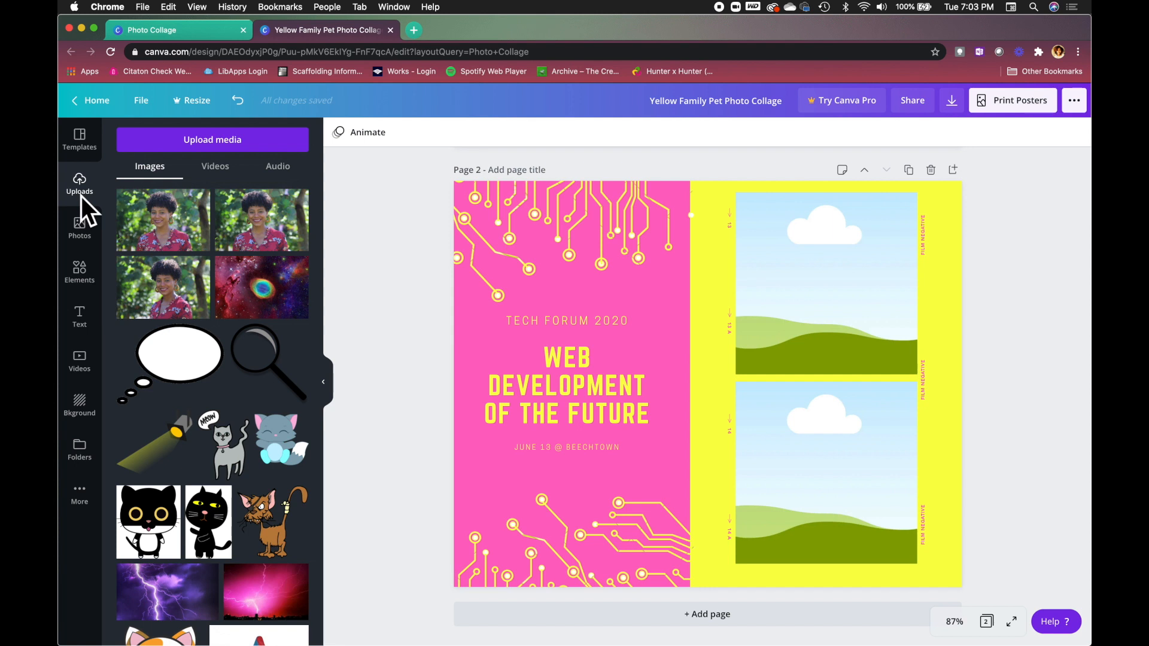
left_click(224, 146)
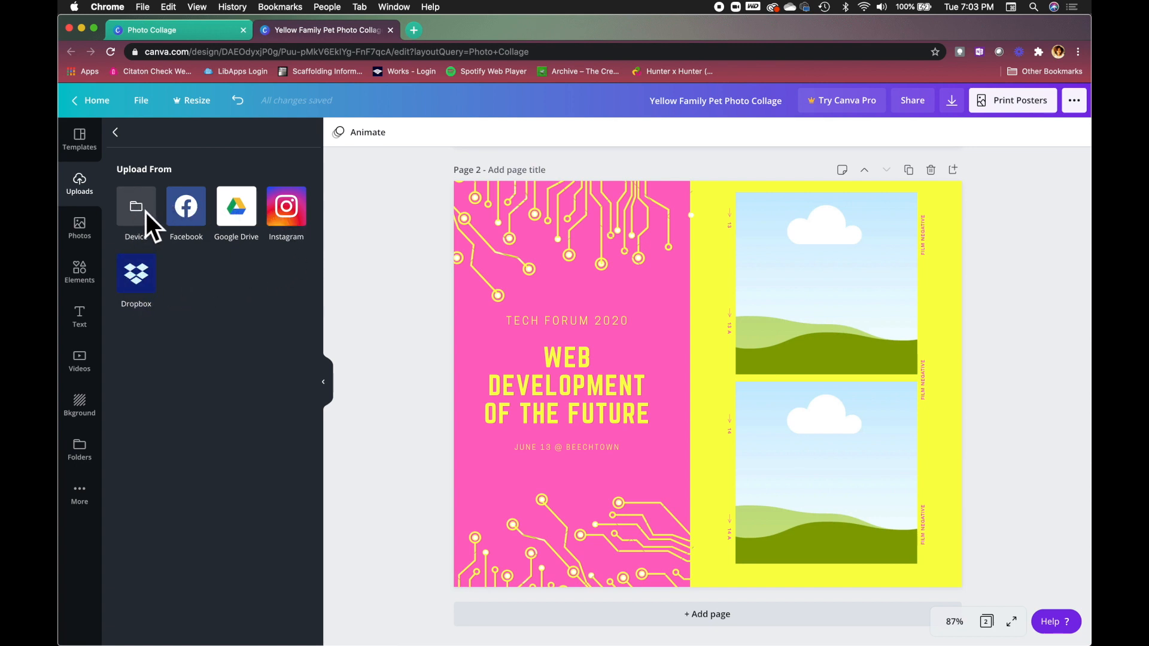
left_click(125, 139)
scroll(214, 351, "down", 3)
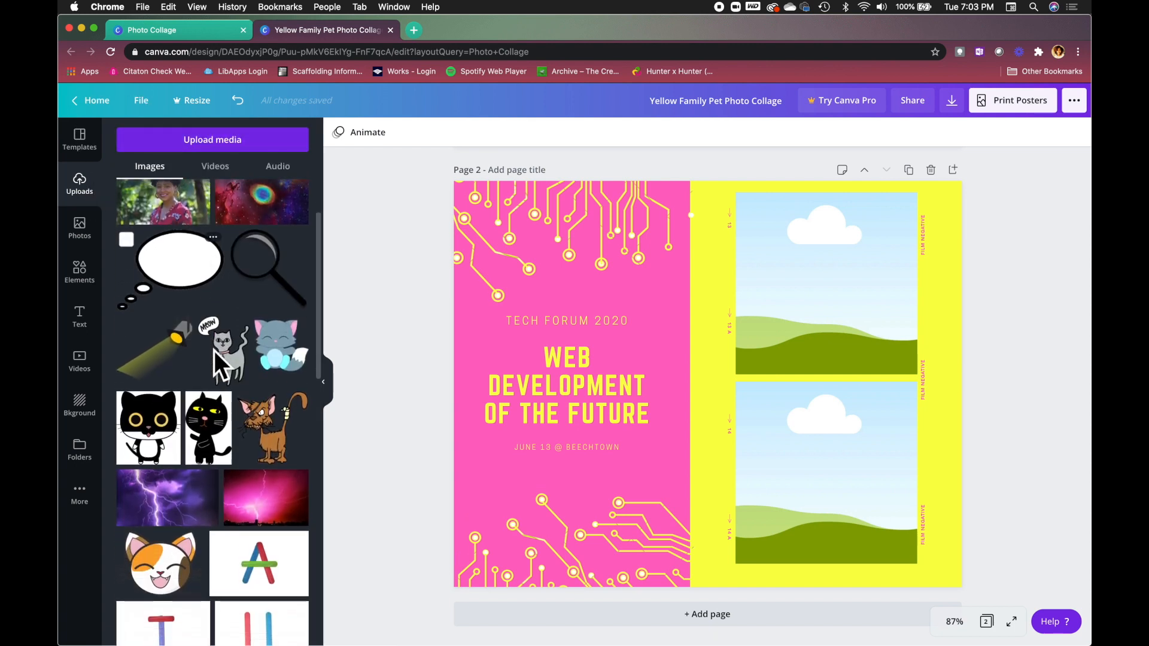
scroll(214, 351, "down", 1)
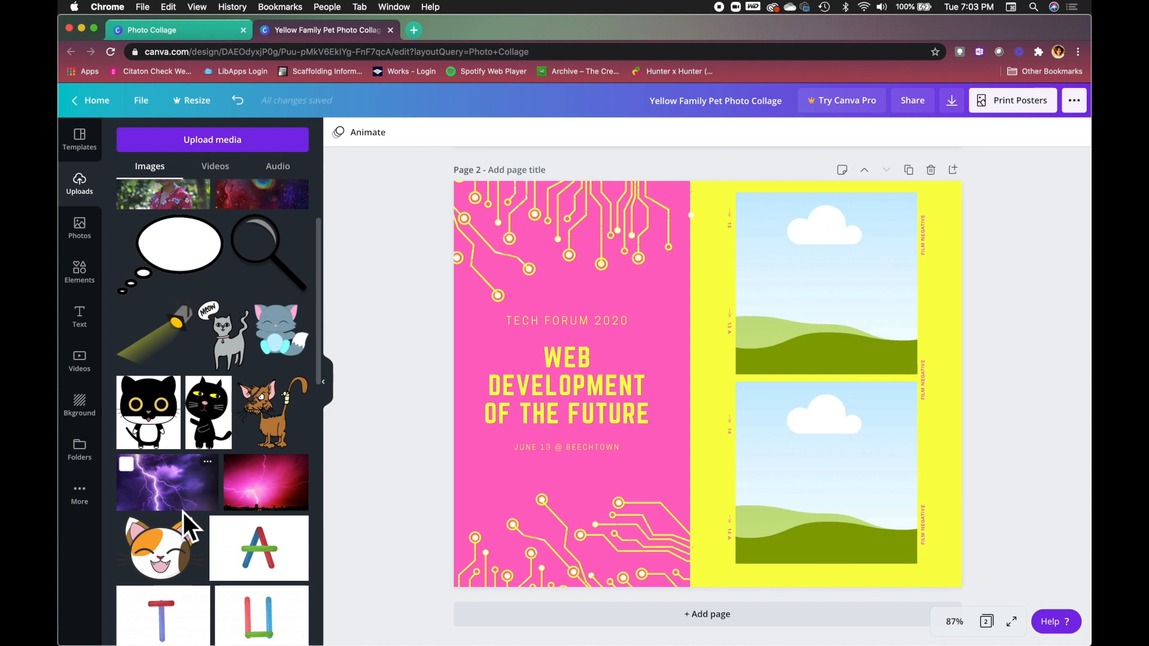
scroll(183, 512, "down", 2)
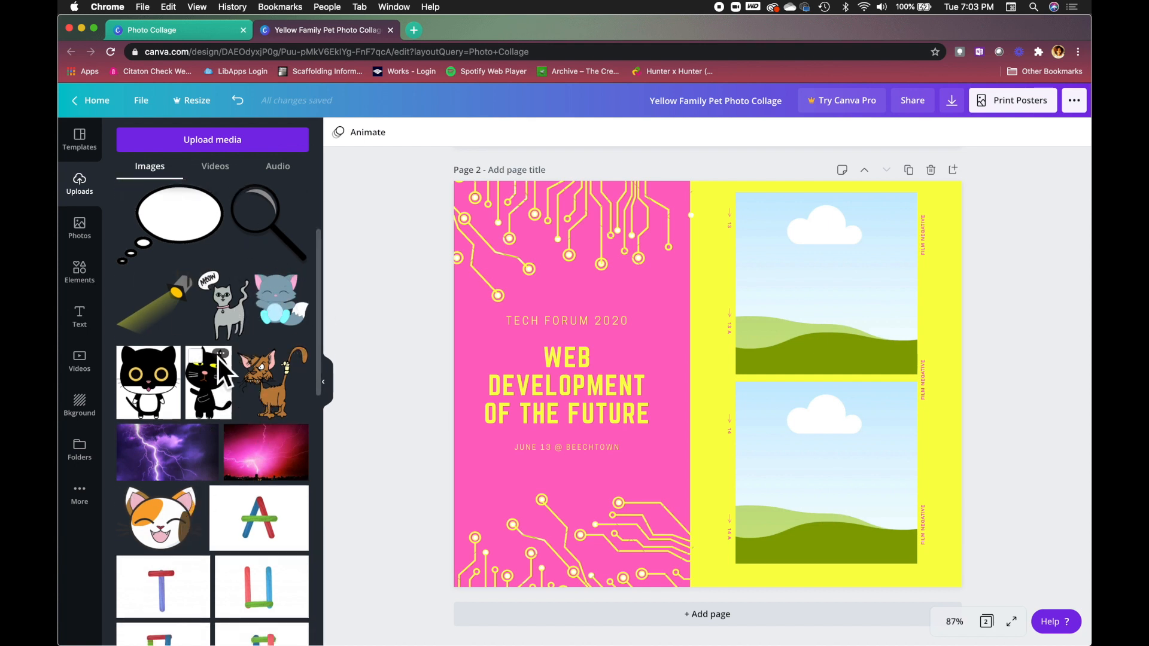
left_click(227, 311)
left_click_drag(733, 430, 836, 312)
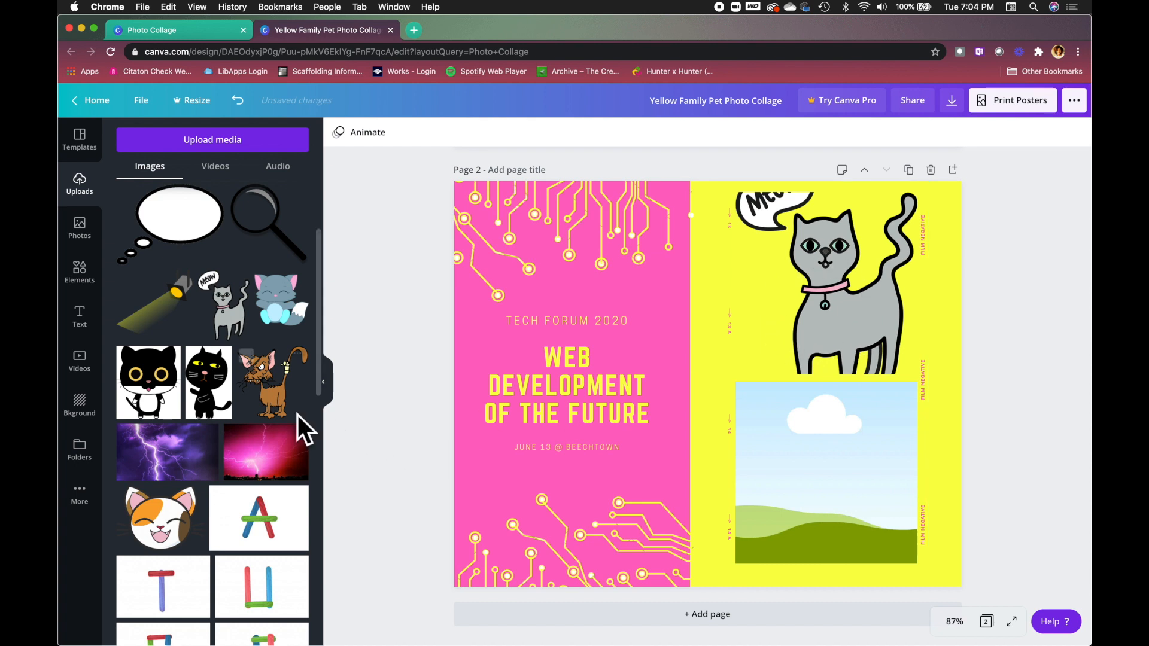
left_click(286, 318)
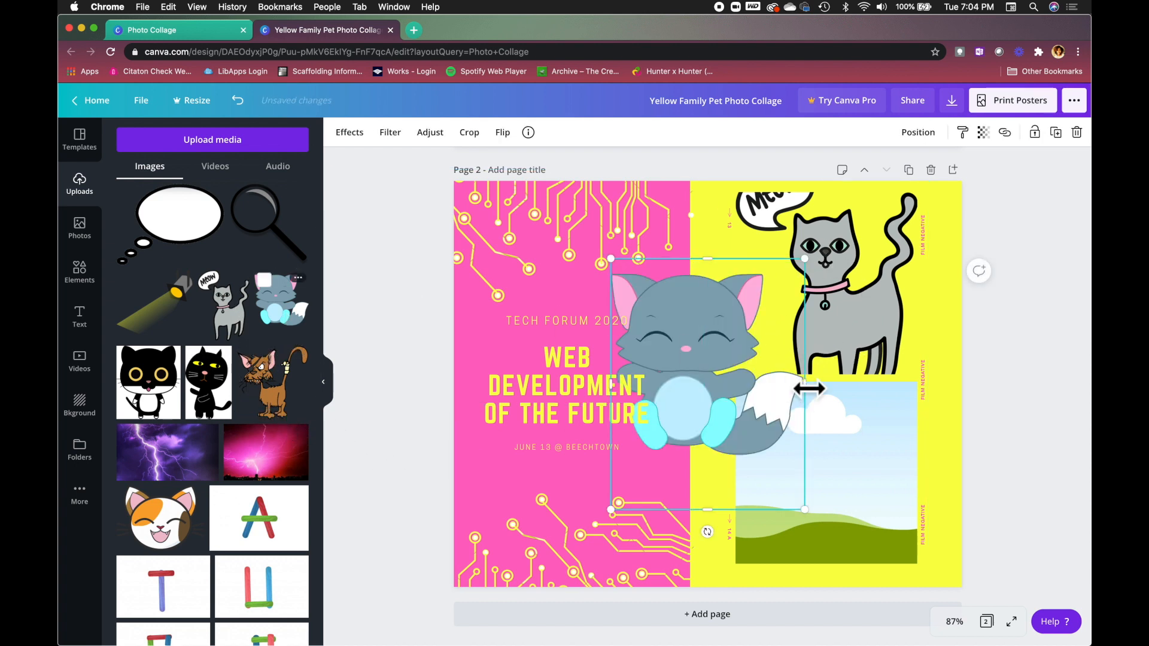
left_click_drag(718, 379, 846, 462)
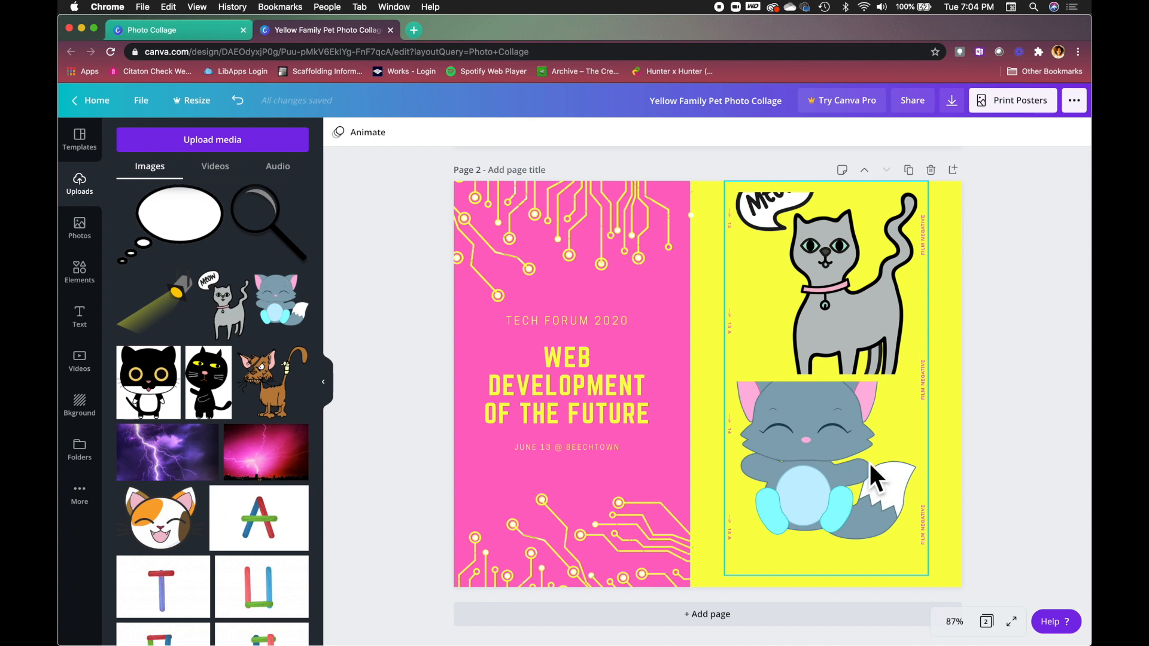
Delete the cat pictures and the film-negative frame, leaving the yellow half empty.
left_click(863, 420)
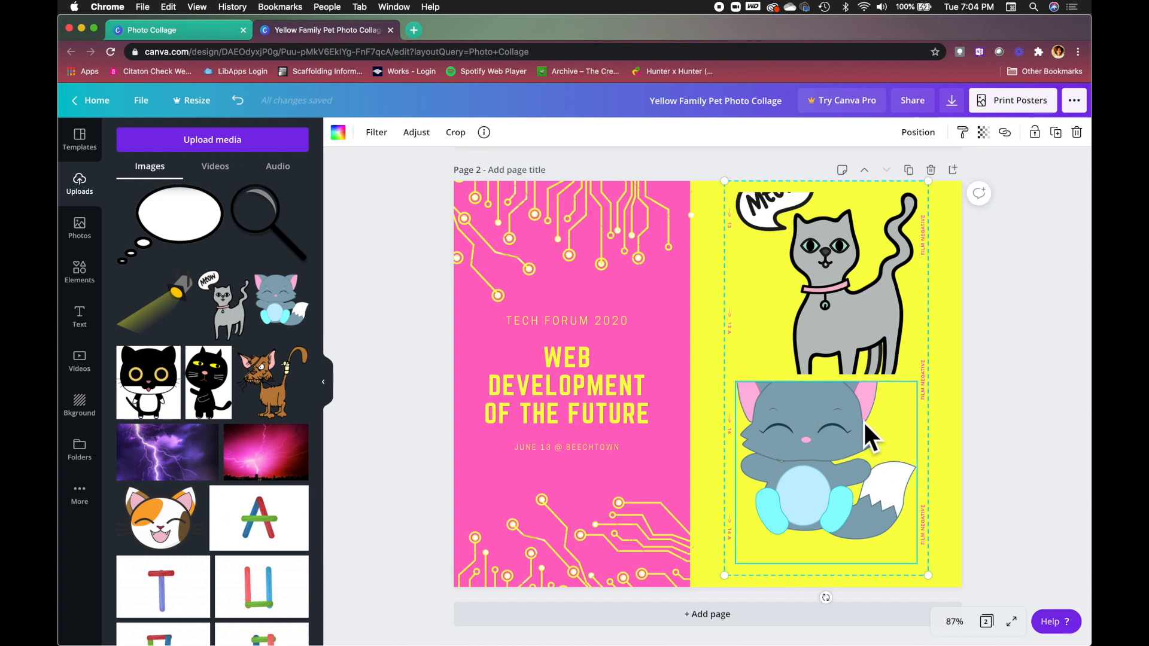
key("Delete")
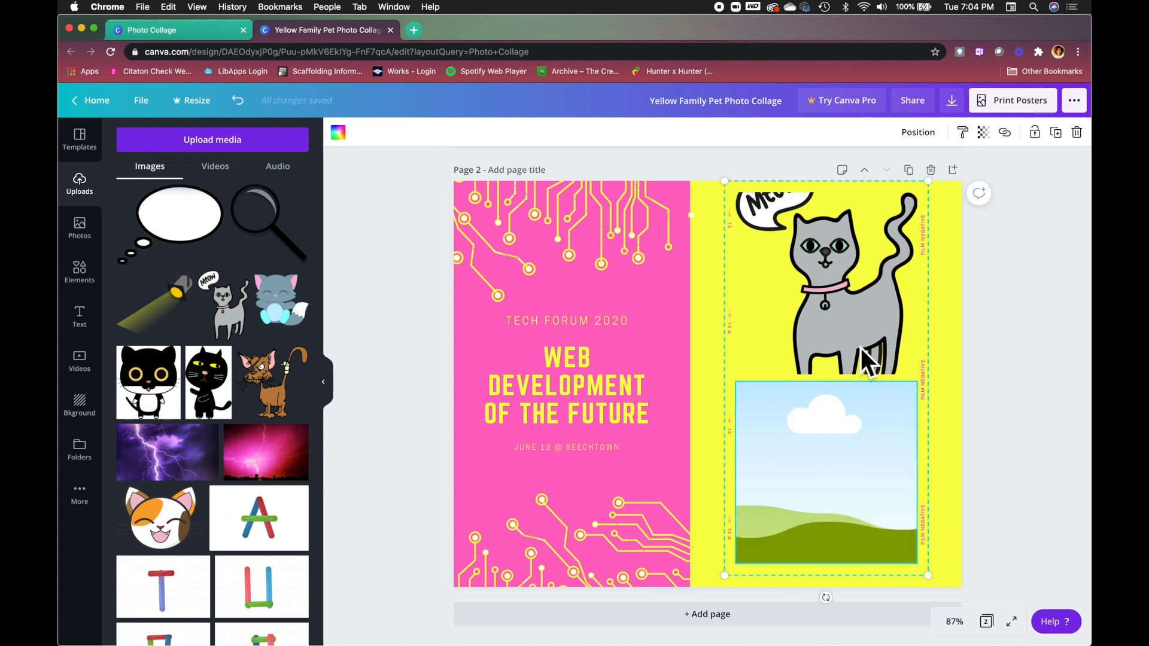
key("Delete")
key("Delete")
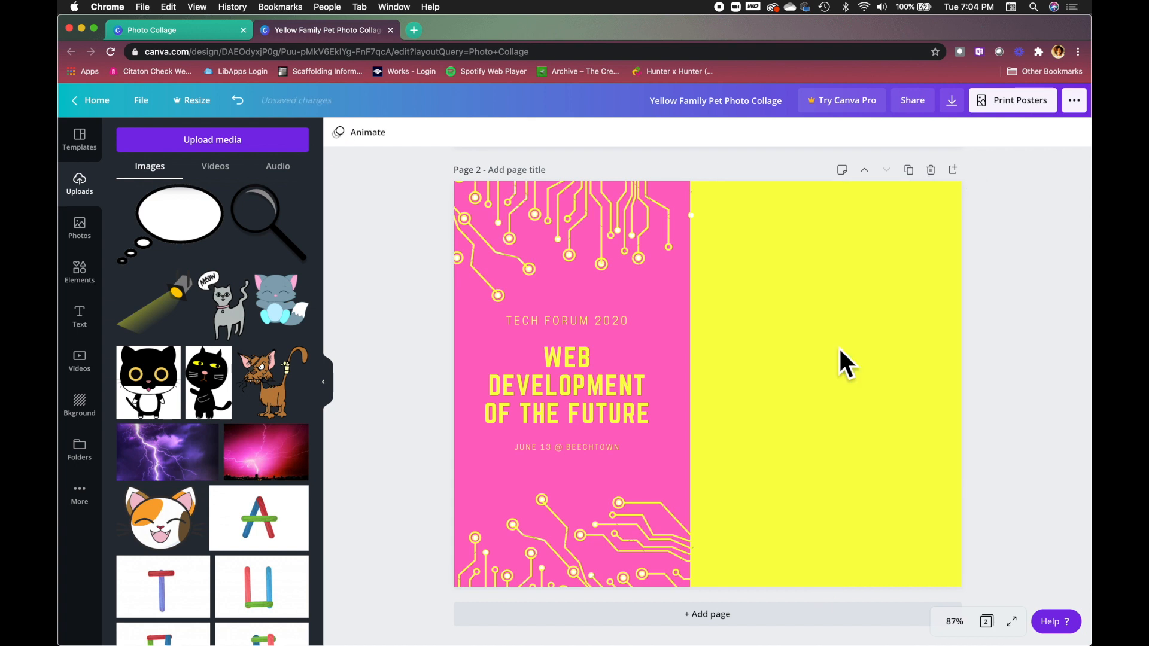
Place the grey Meow cat at the top of the yellow half, resized smaller.
left_click_drag(239, 320, 782, 317)
left_click_drag(844, 387, 795, 311)
left_click_drag(889, 446, 829, 364)
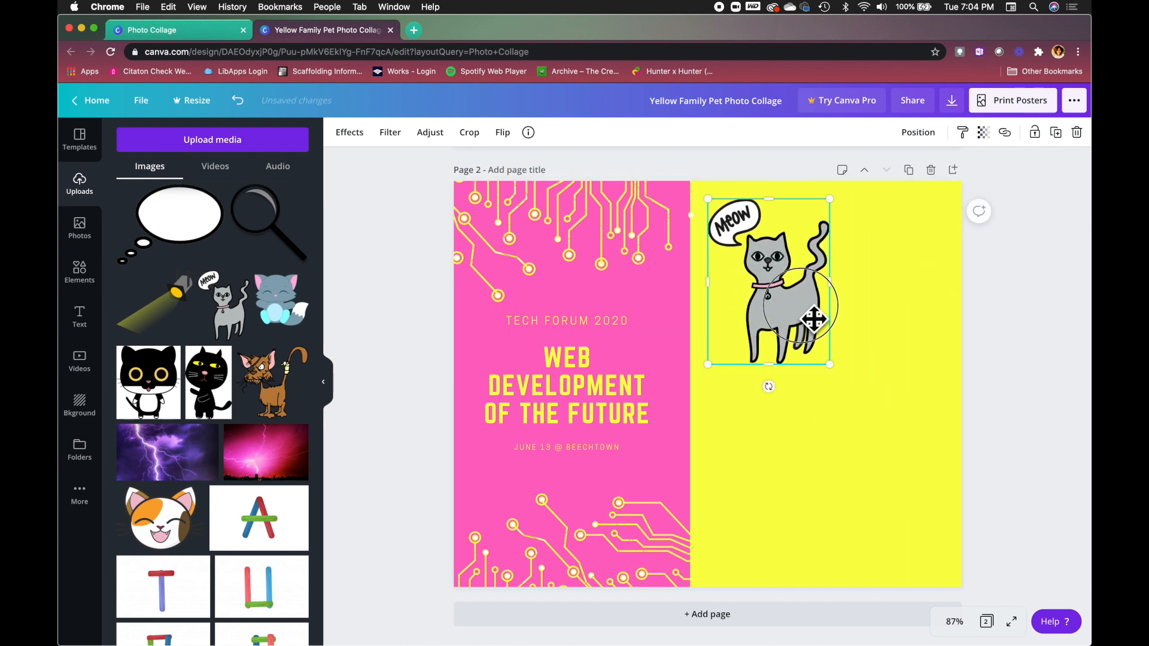
left_click_drag(777, 317, 824, 328)
Add a small blue kitten and duplicate it three times, arranging the four kittens below the cat.
left_click(270, 309)
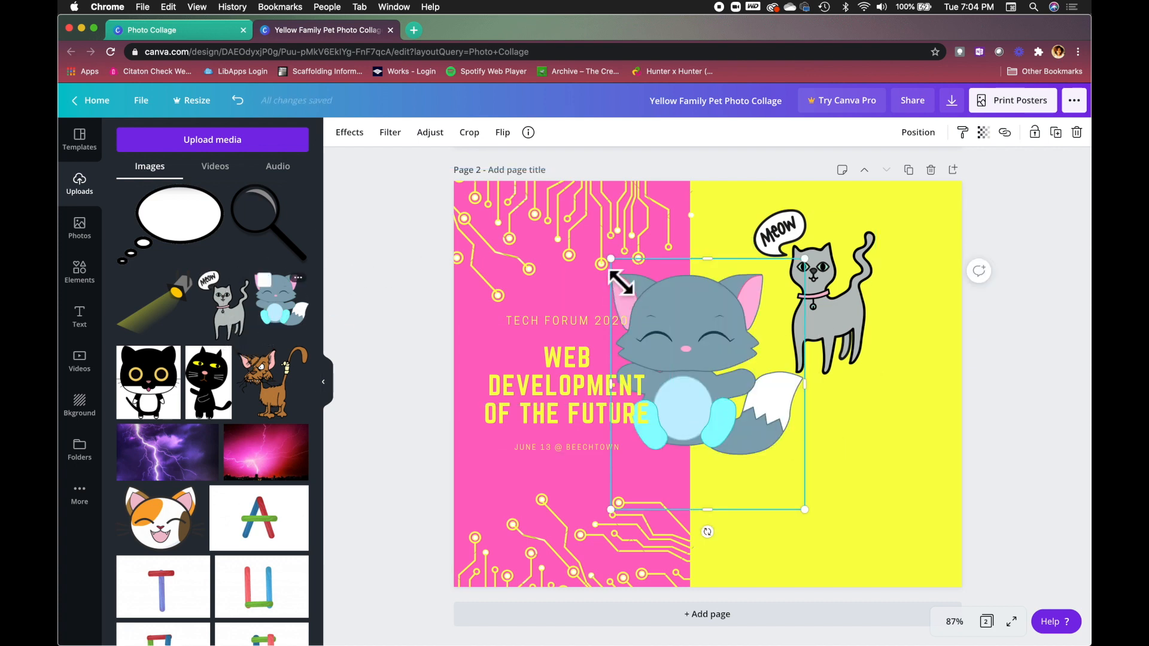
left_click_drag(611, 258, 750, 438)
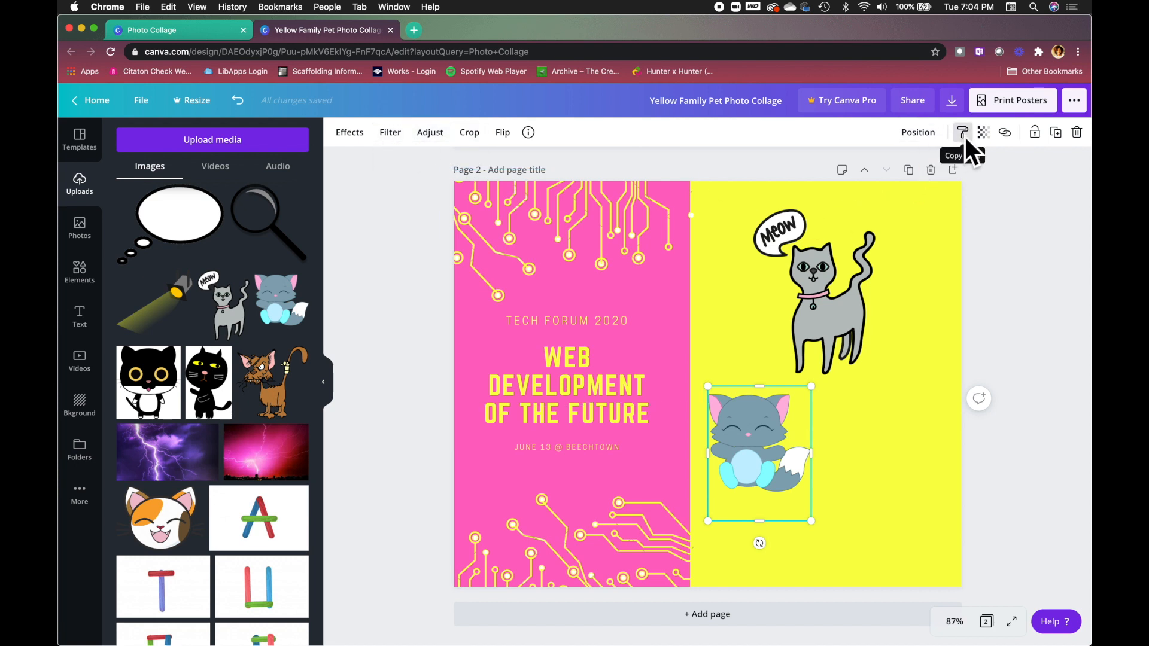
left_click(1055, 132)
left_click_drag(748, 452, 809, 504)
left_click(1056, 133)
left_click(1055, 132)
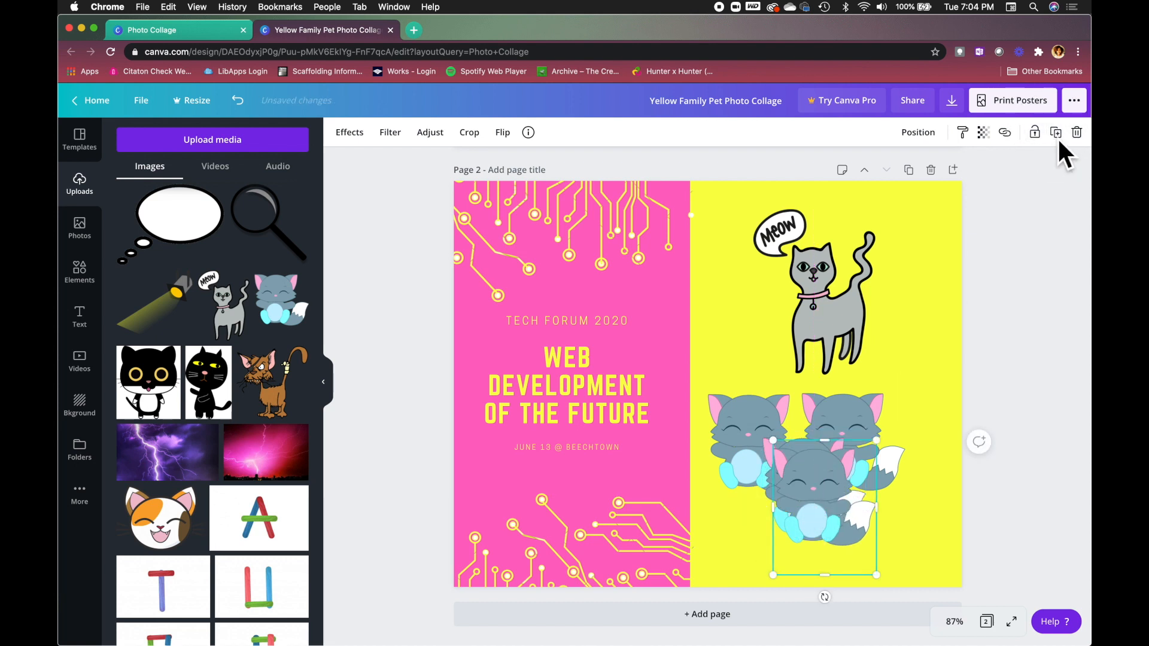
left_click_drag(871, 497, 950, 478)
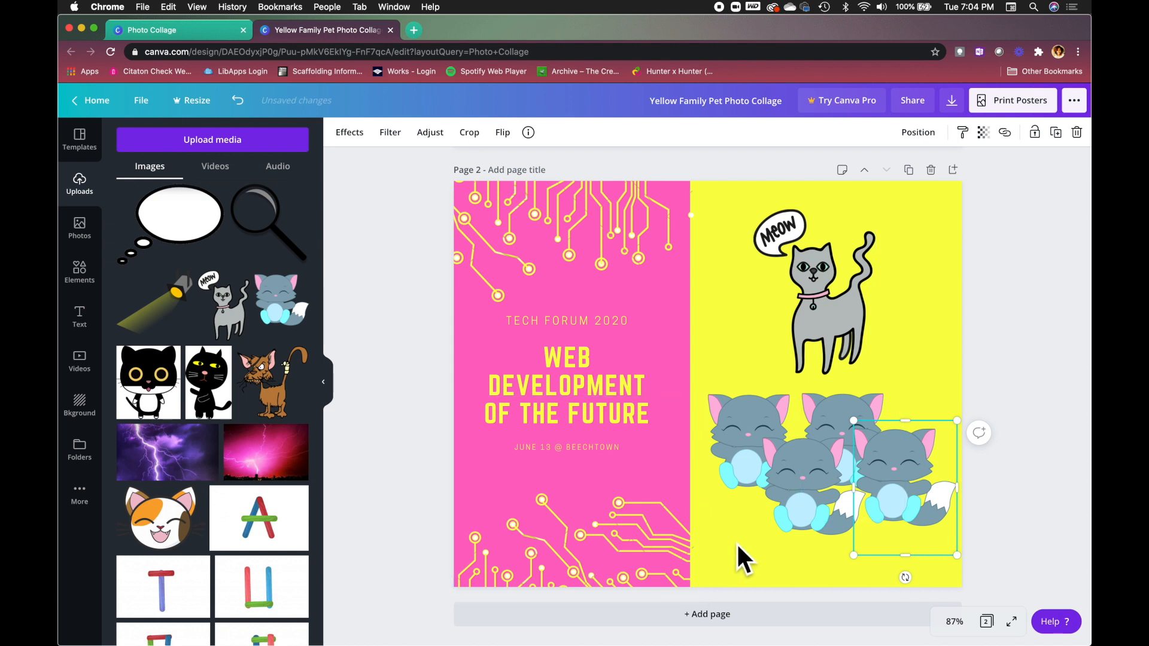
left_click(347, 128)
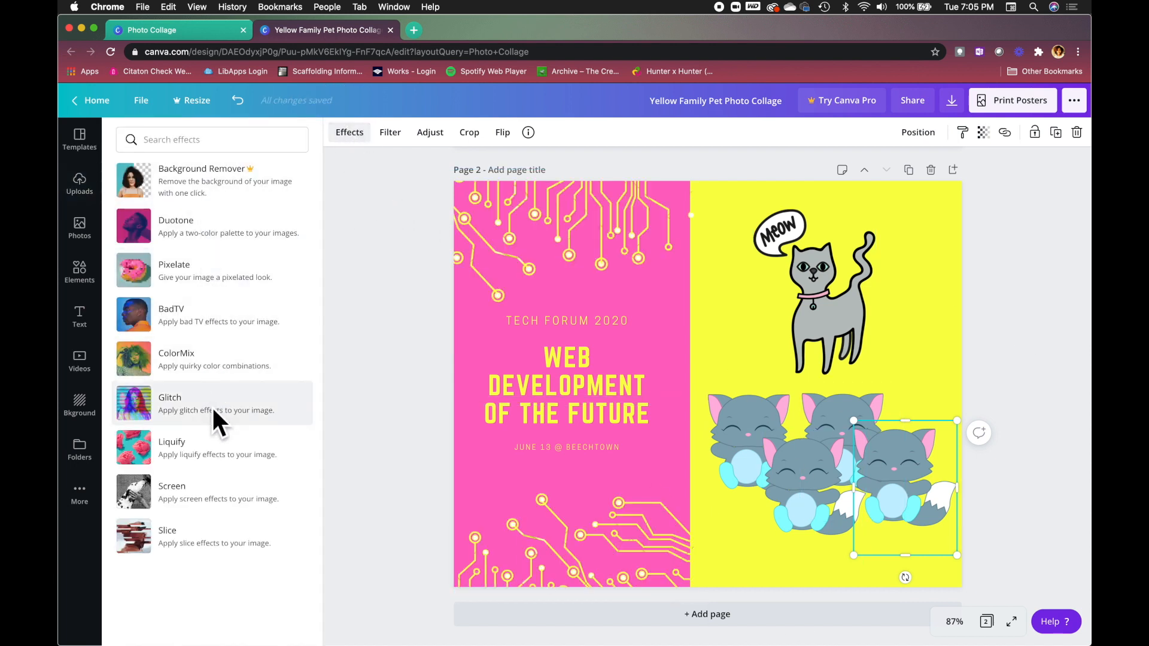
left_click(396, 142)
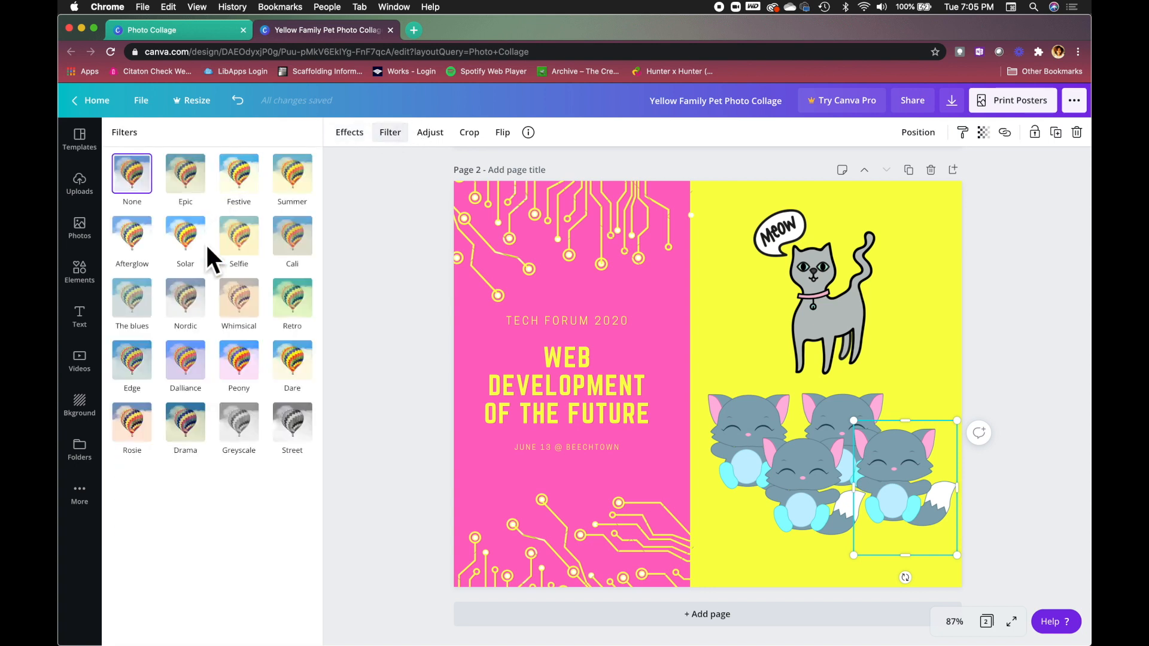
left_click(439, 135)
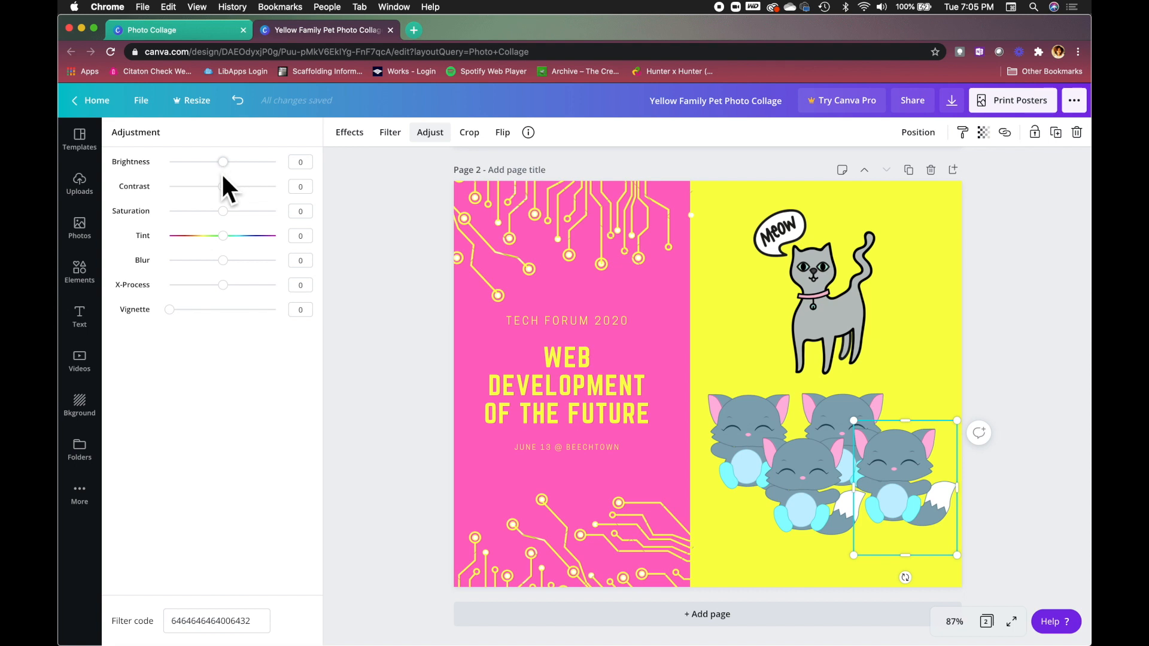
left_click(483, 139)
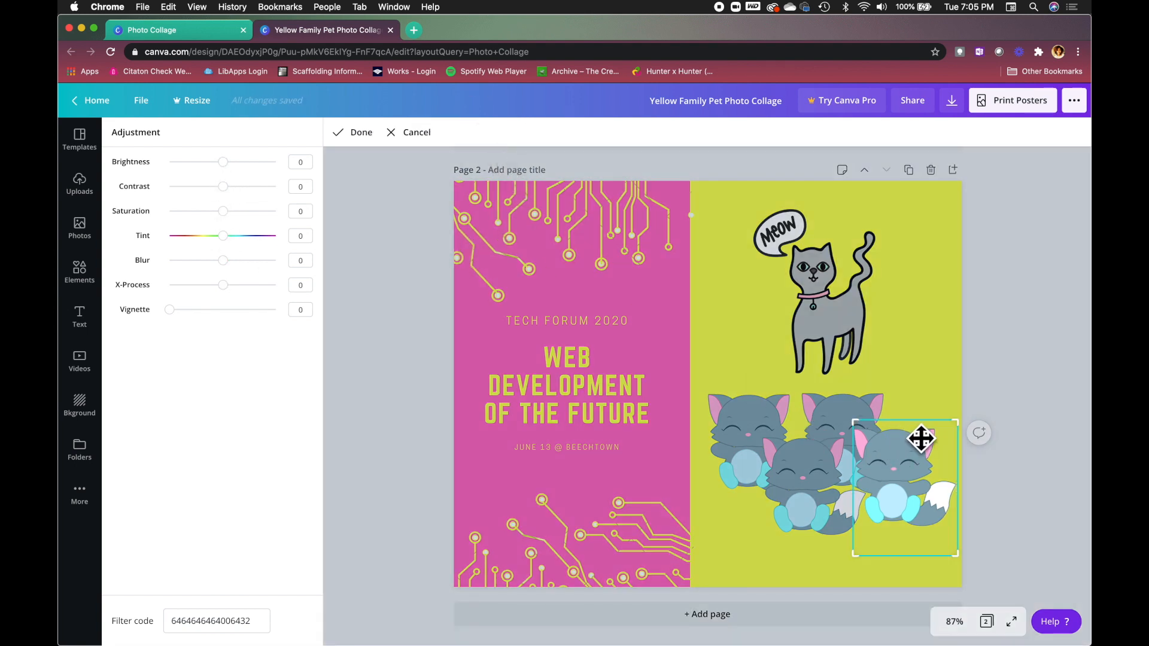
mouse_move(955, 422)
left_mouse_down()
mouse_move(932, 450)
mouse_move(975, 432)
left_mouse_up()
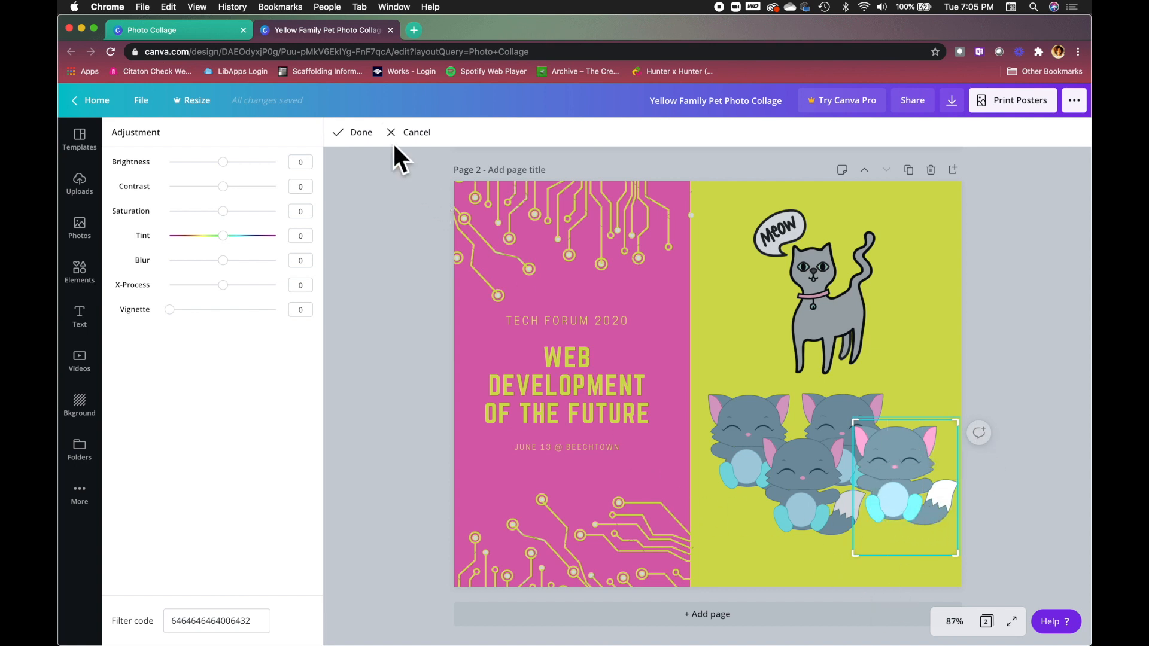
left_click(409, 134)
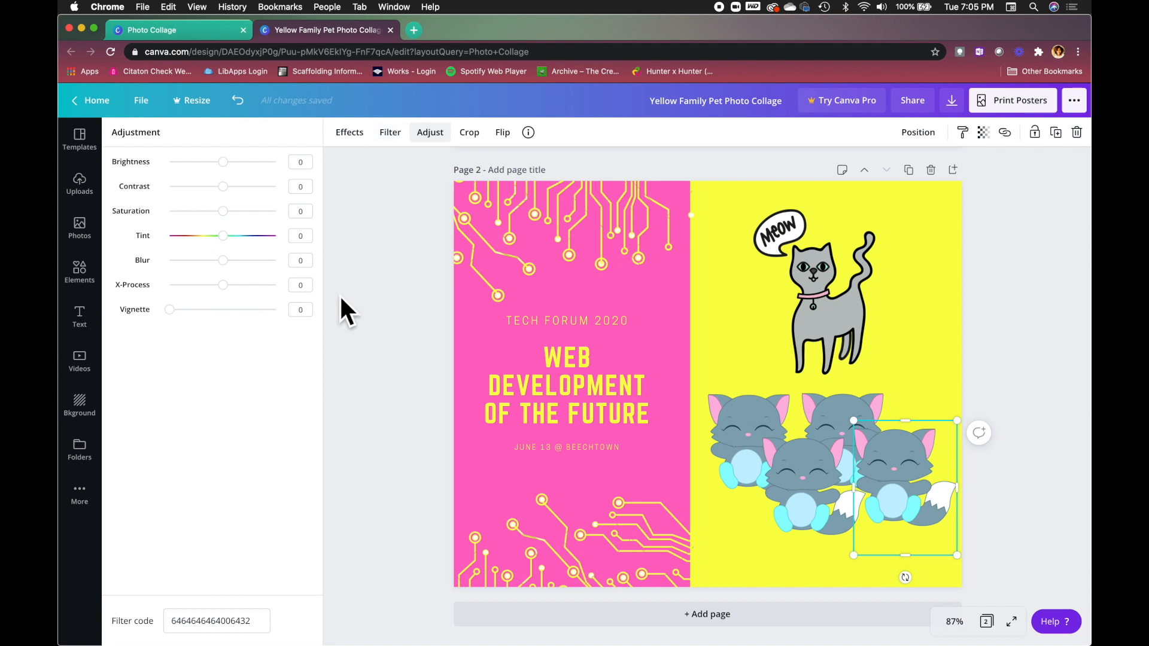
left_click(833, 333)
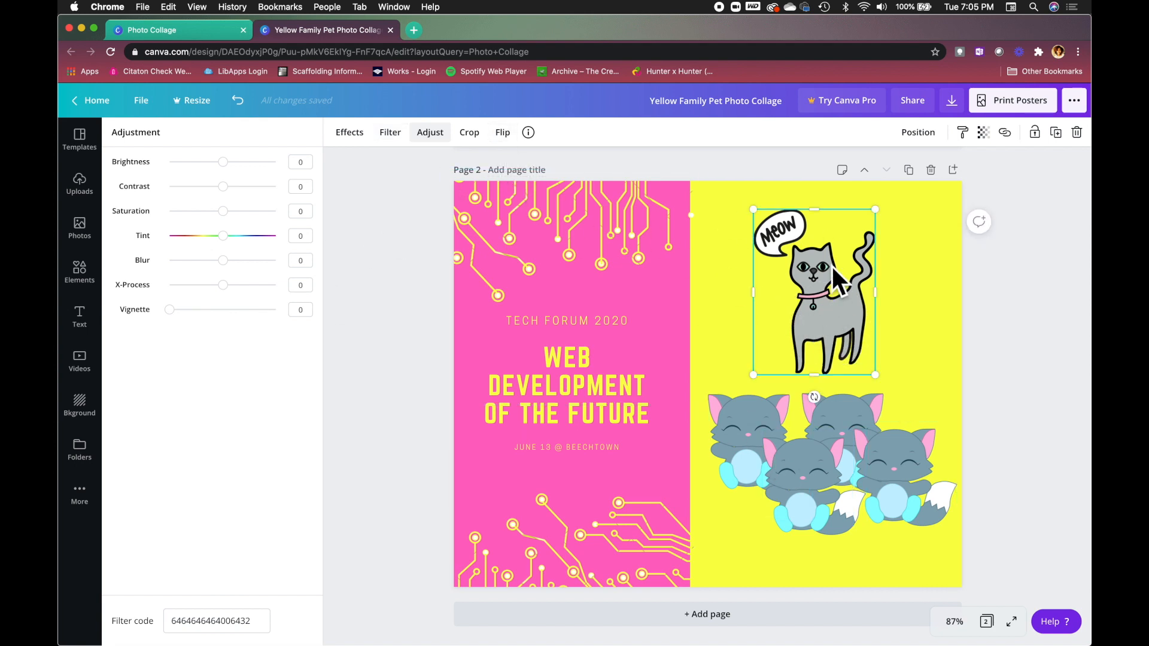
left_click(503, 134)
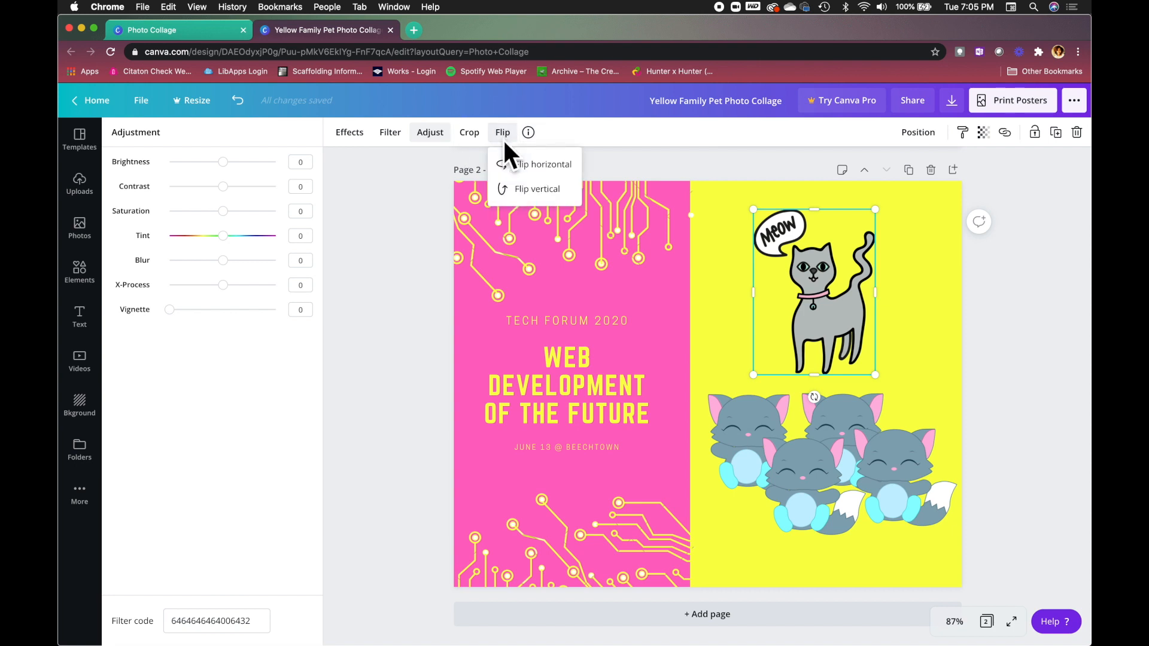
left_click(556, 171)
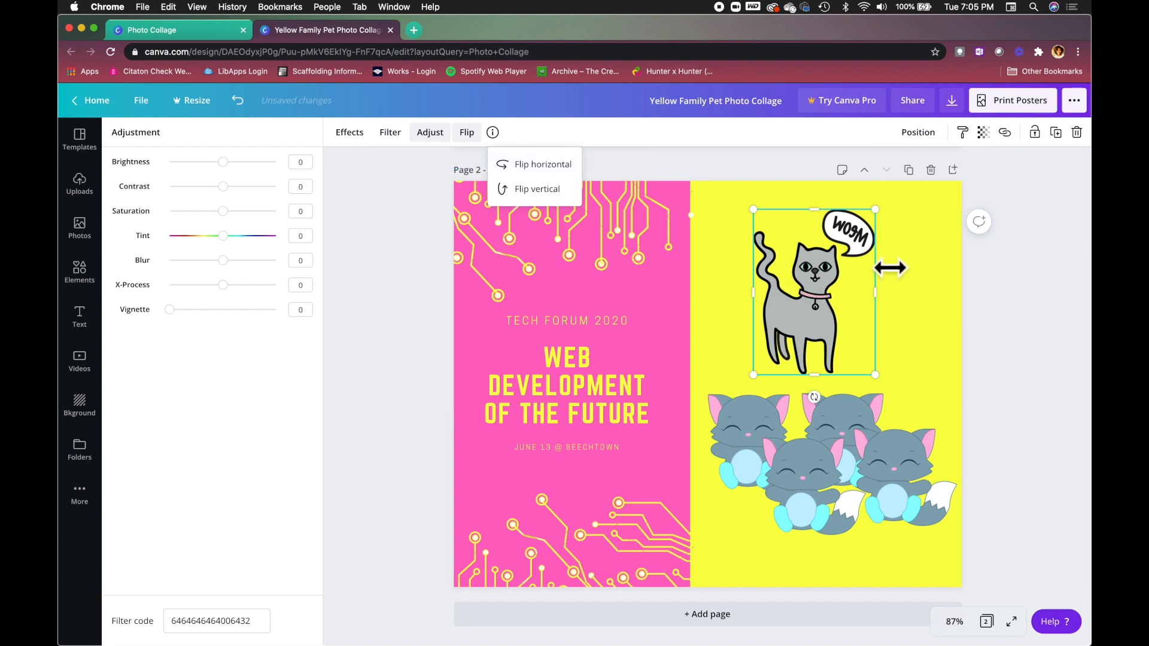
left_click(518, 163)
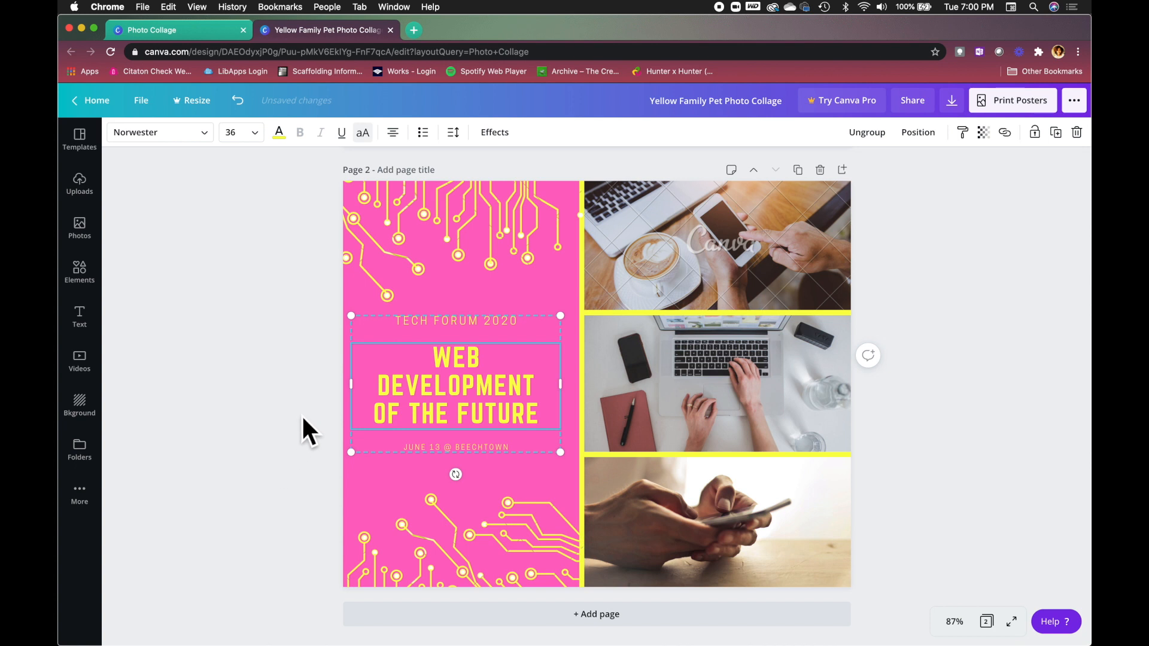
Move the pink panel's title group and ungroup it into separate text boxes.
mouse_move(457, 359)
left_mouse_down()
mouse_move(471, 356)
mouse_move(450, 381)
mouse_move(469, 347)
mouse_move(464, 357)
mouse_move(484, 359)
mouse_move(466, 357)
left_mouse_up()
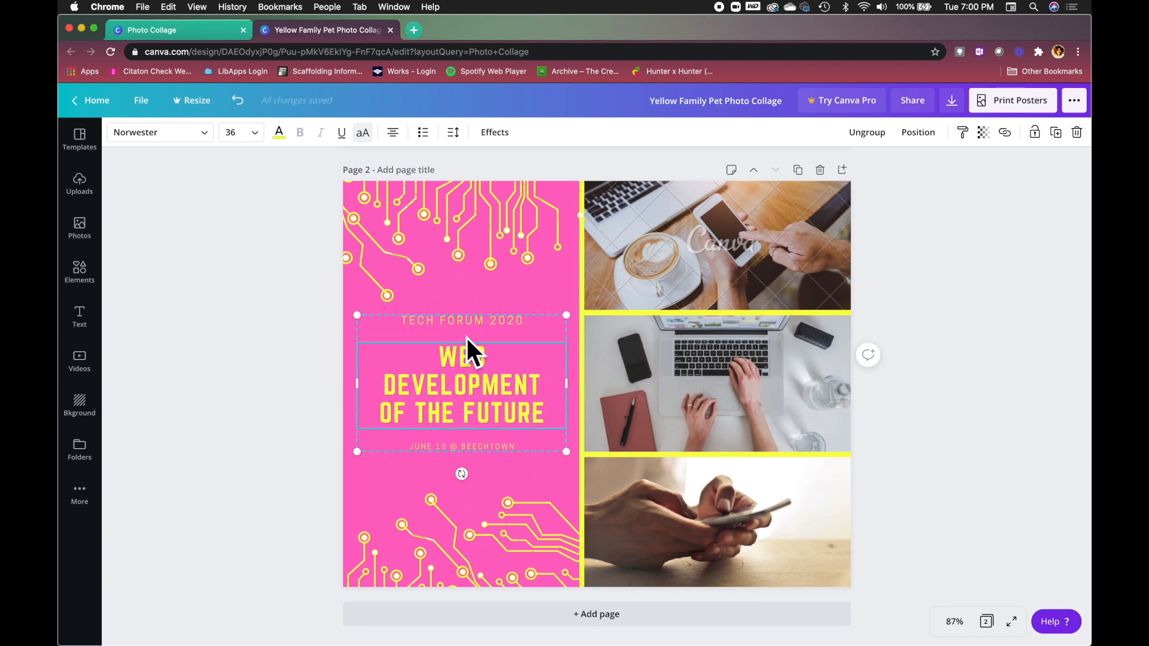
left_click(870, 133)
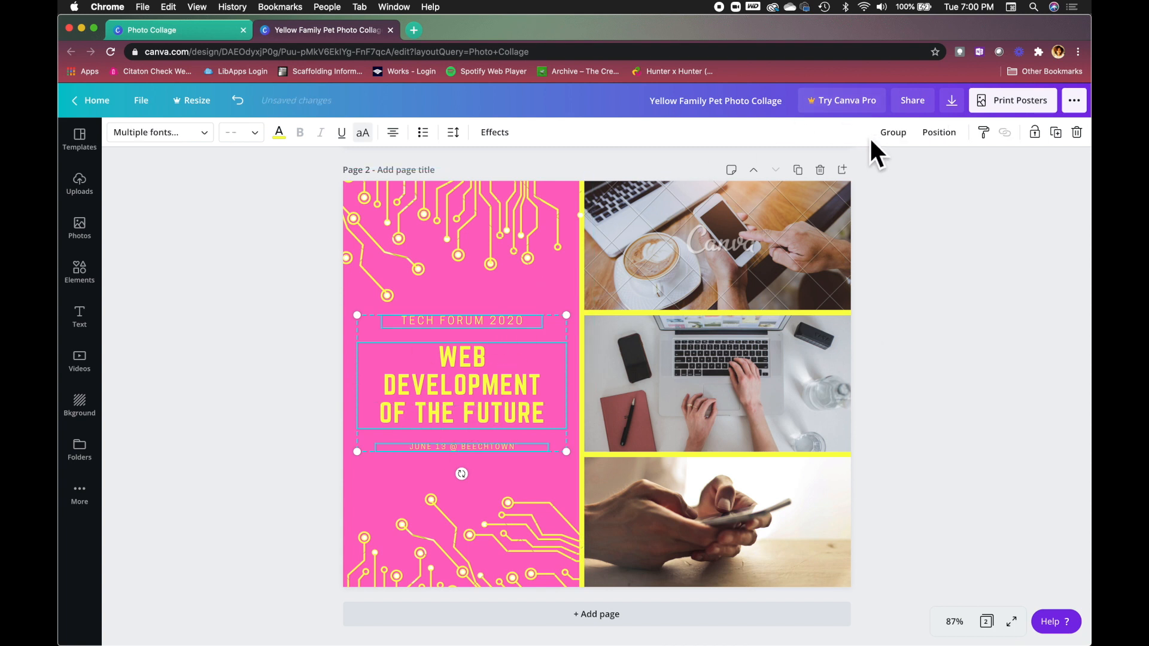
left_click(308, 414)
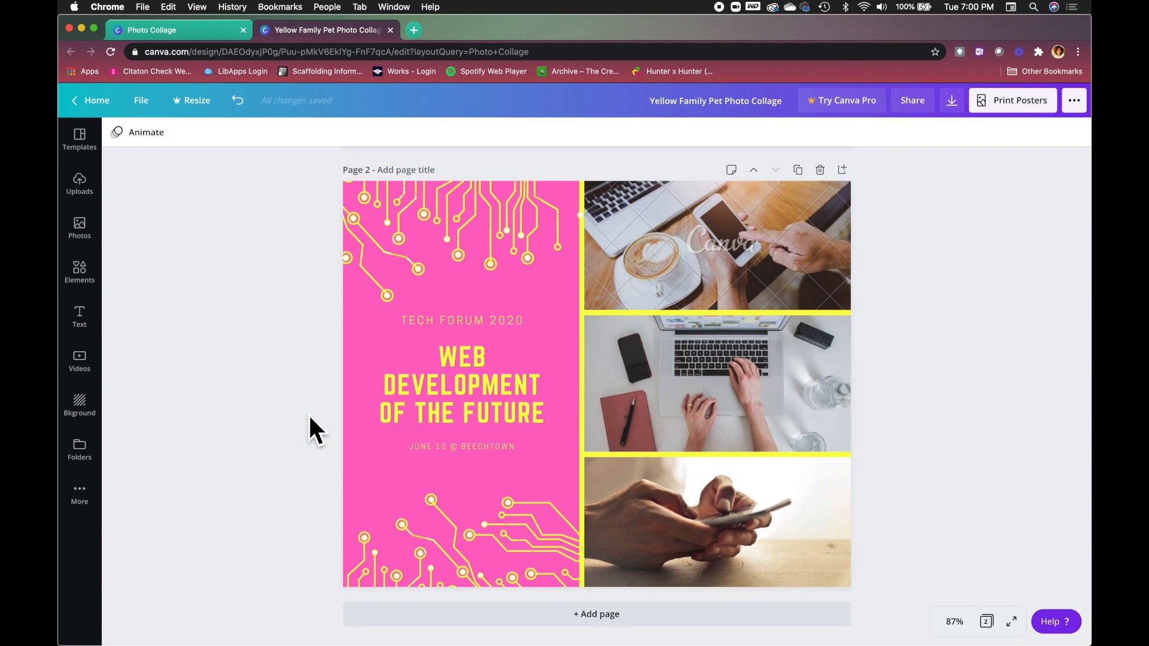
Nudge the TECH FORUM 2020 line slightly up, then select the pink panel with its text.
left_click(435, 370)
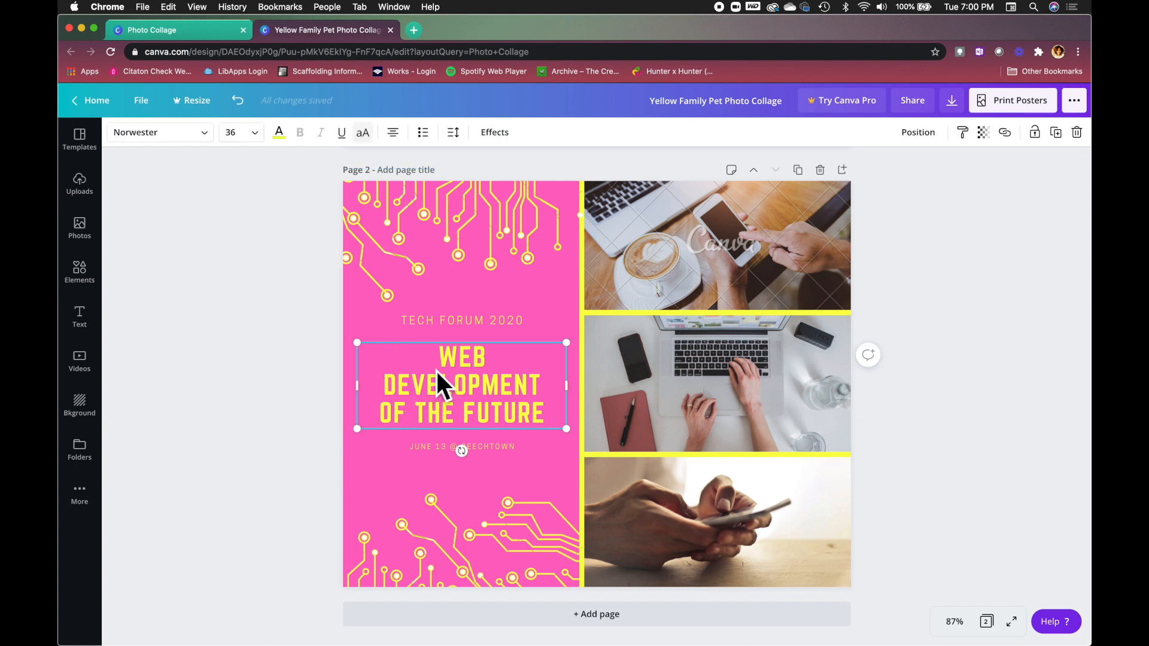
left_click(490, 322)
mouse_move(473, 351)
left_mouse_down()
mouse_move(520, 338)
mouse_move(476, 360)
left_mouse_up()
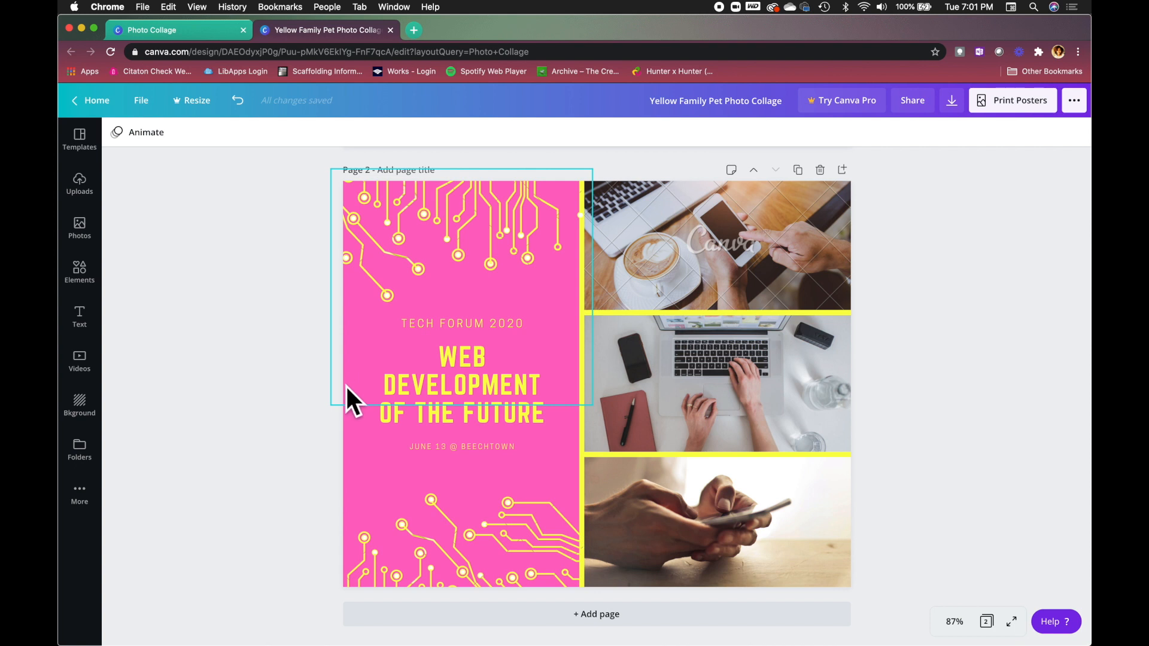
left_click_drag(337, 393, 533, 321)
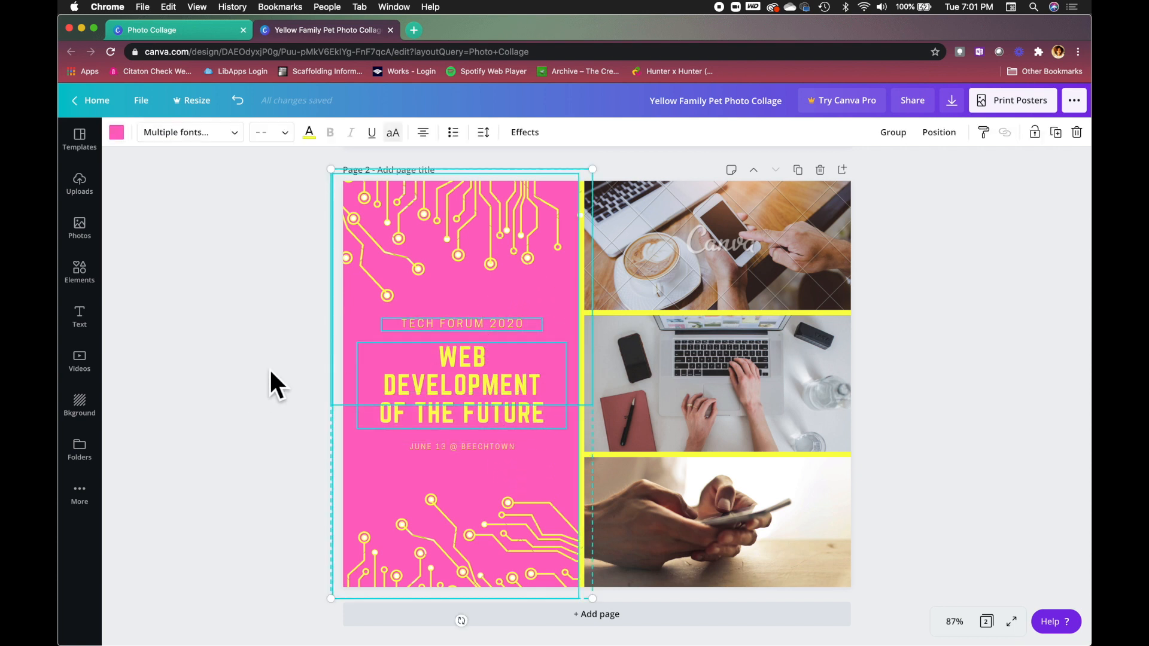
Group the pink Tech Forum panel with its title and drag the group slightly right.
left_click(904, 132)
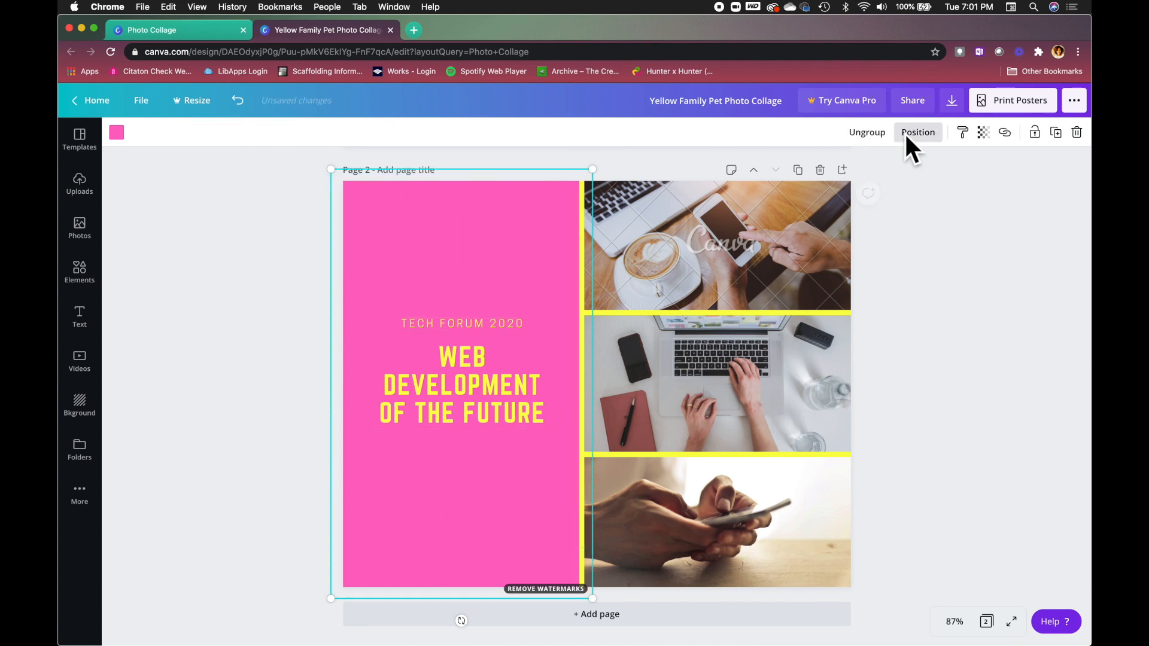
left_click(489, 371)
mouse_move(489, 371)
left_mouse_down()
mouse_move(562, 382)
mouse_move(495, 382)
mouse_move(505, 376)
left_mouse_up()
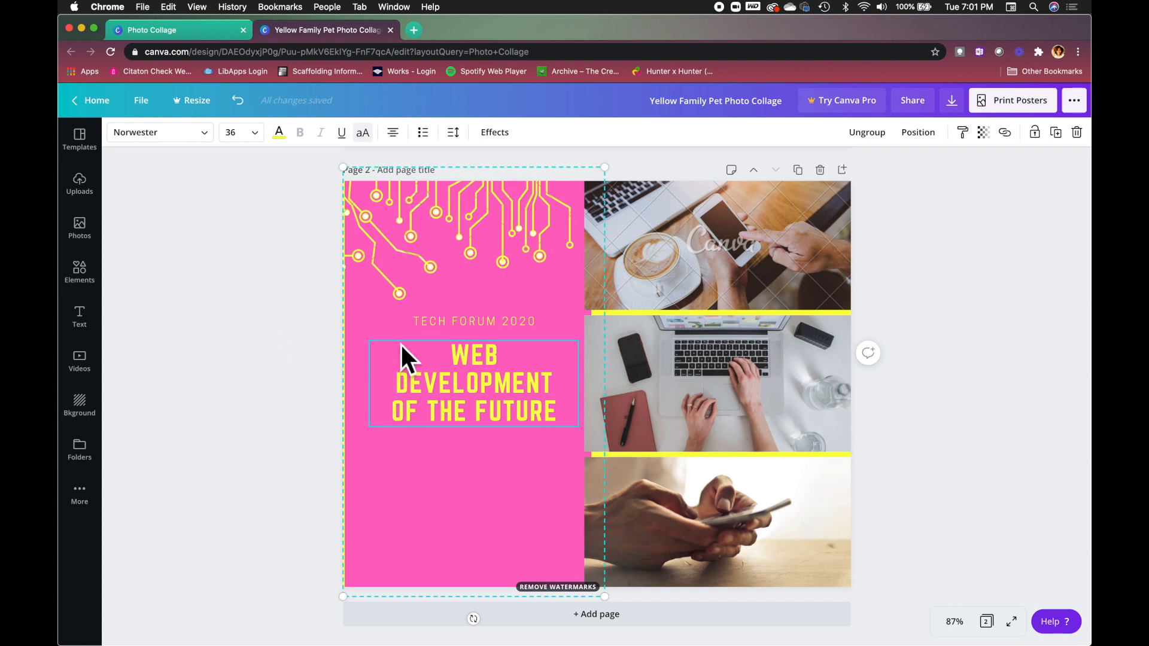
Undo the move, the grouping and earlier title edits, then redo once to re-centre the title.
left_click(241, 103)
left_click(239, 103)
left_click(239, 103)
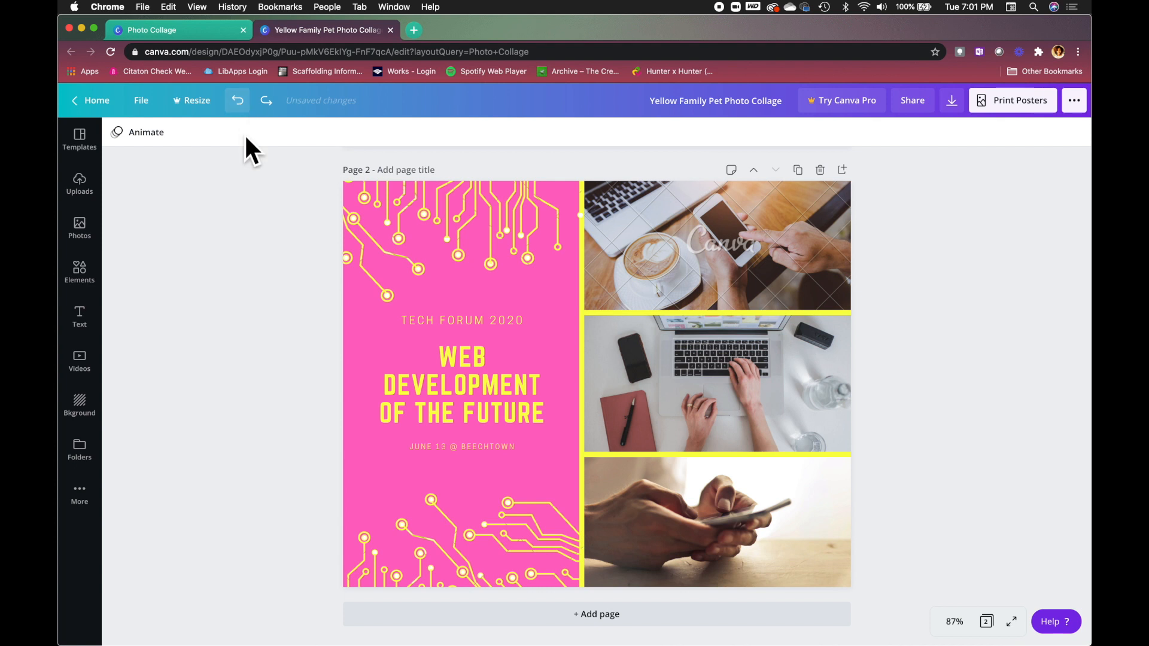
left_click(246, 105)
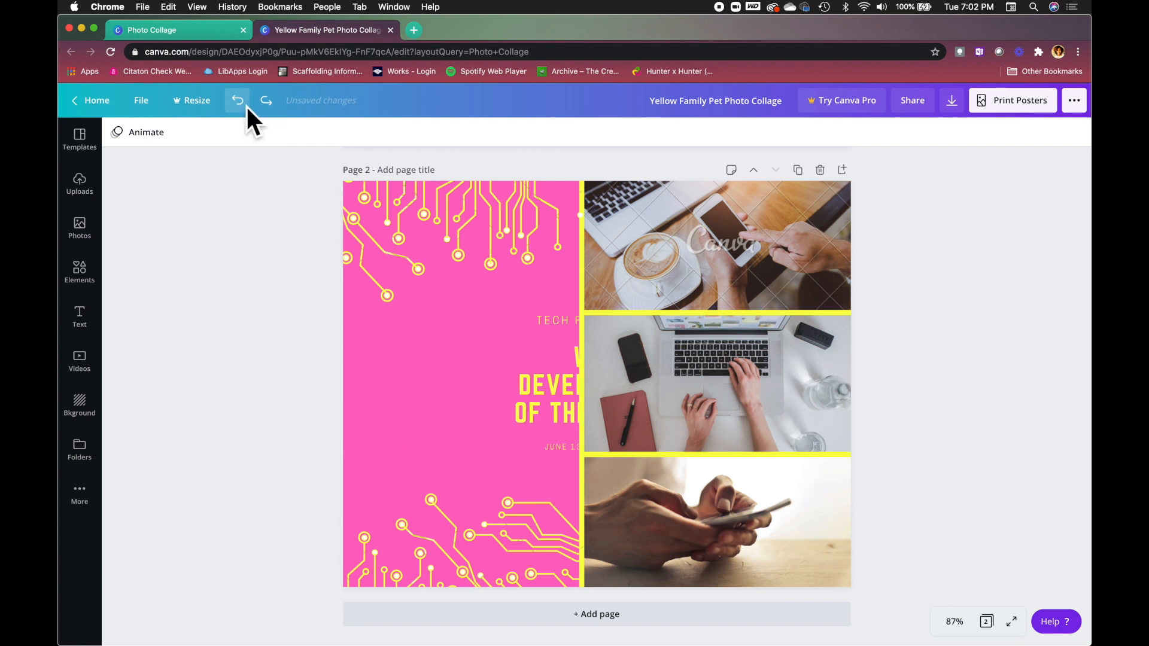
left_click(266, 101)
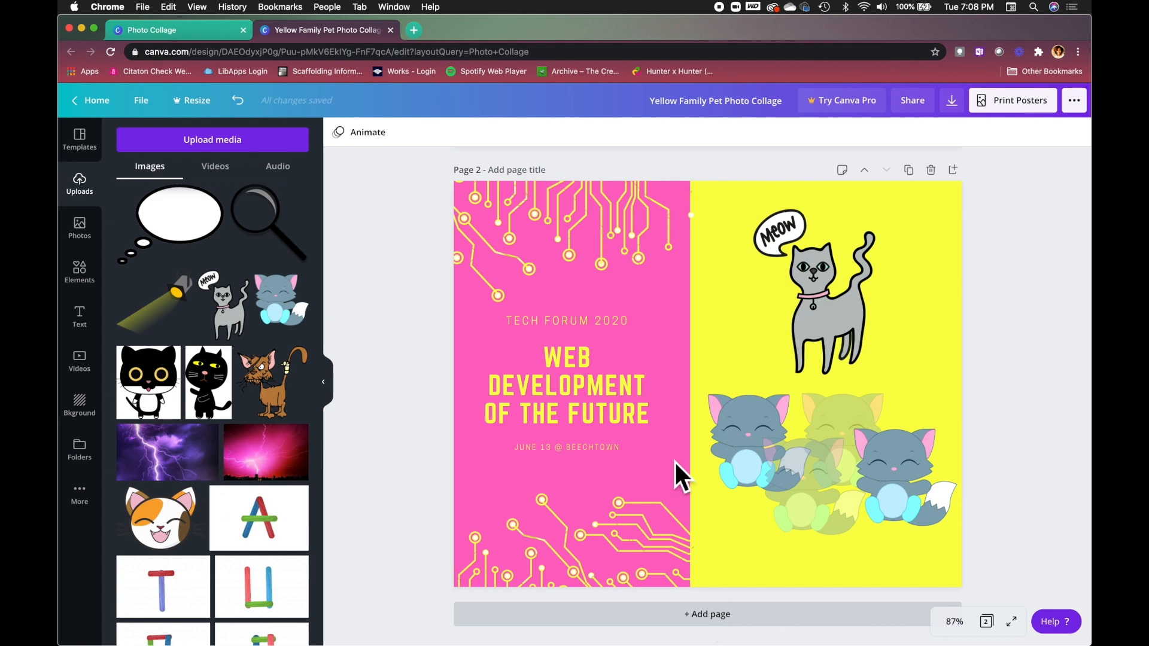
Duplicate page 2's Tech Forum and cat-sticker layout as page 3, then scroll back through the pages.
left_click(910, 175)
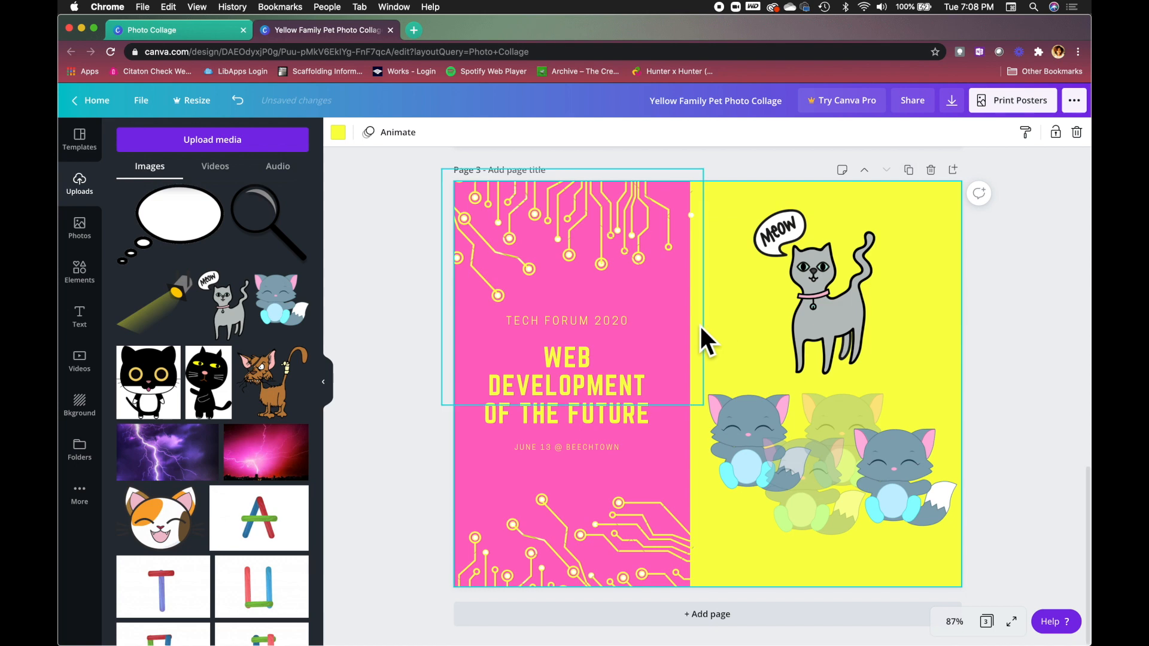
scroll(699, 325, "up", 5)
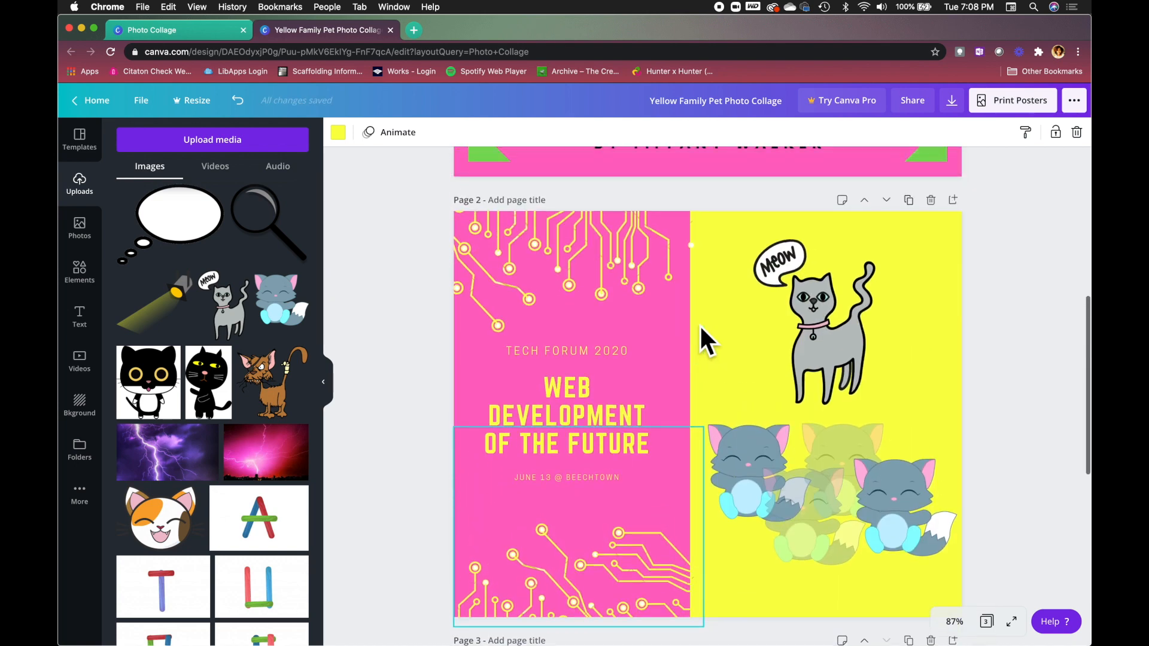
scroll(700, 326, "down", 5)
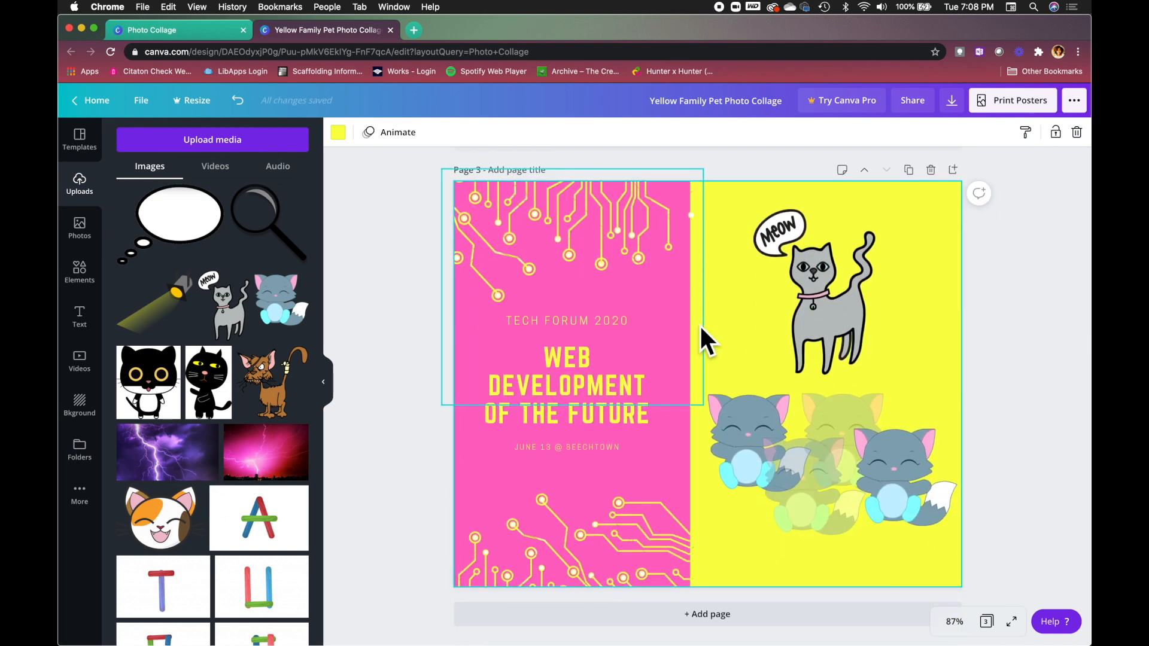
scroll(700, 328, "up", 10)
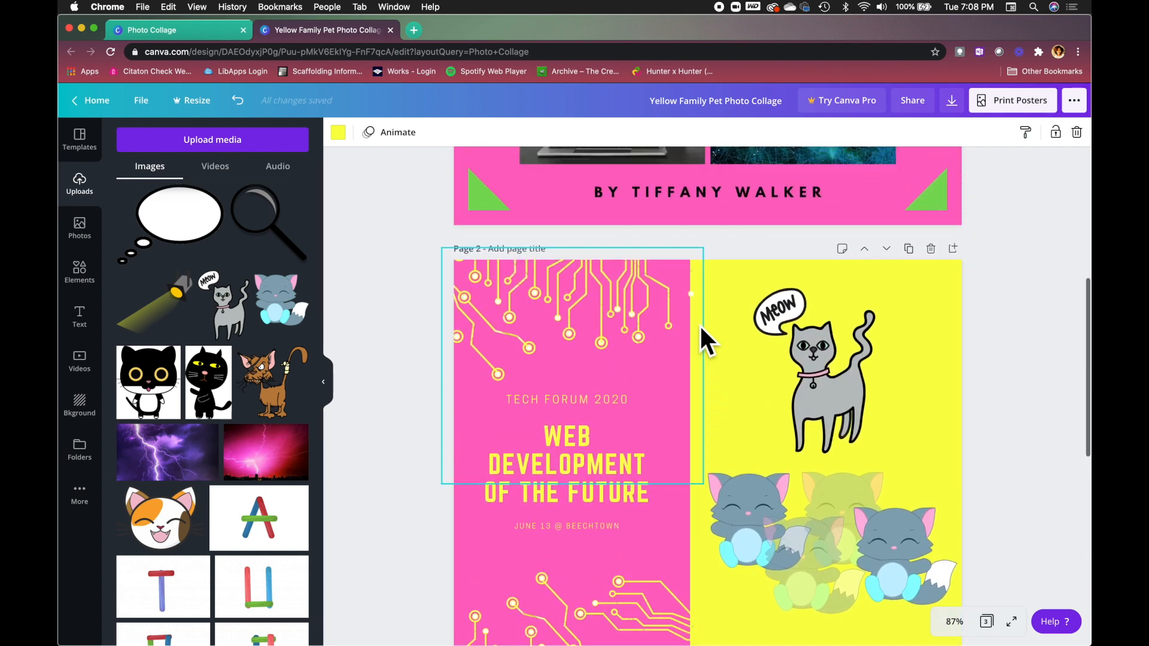
scroll(699, 325, "up", 8)
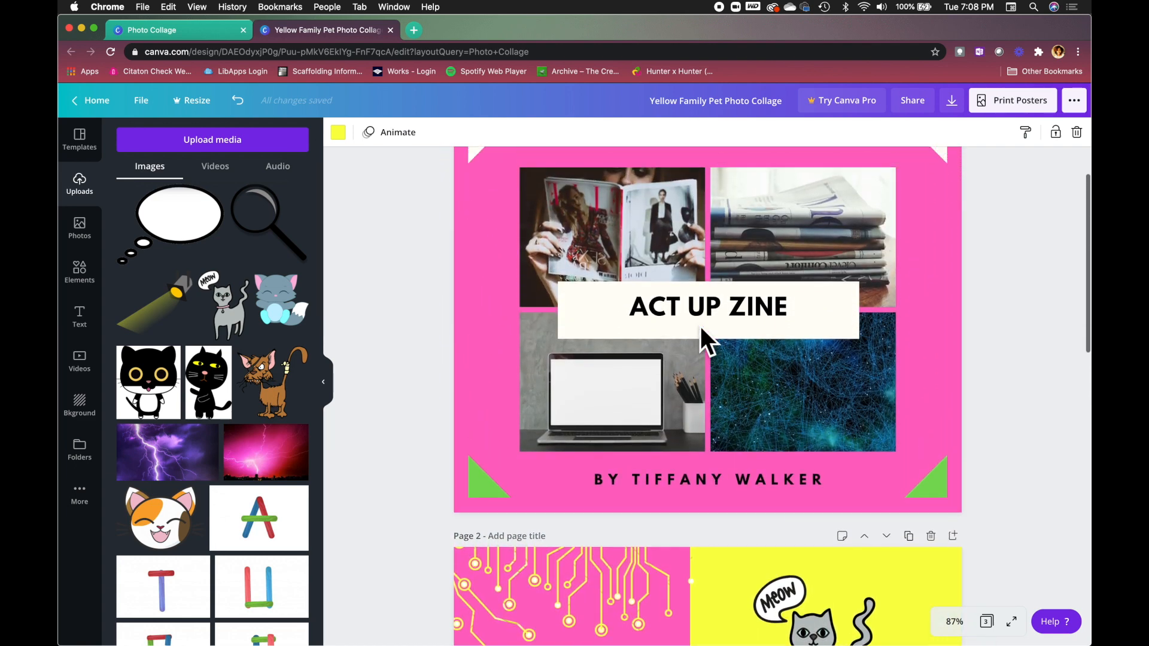
scroll(700, 325, "up", 1)
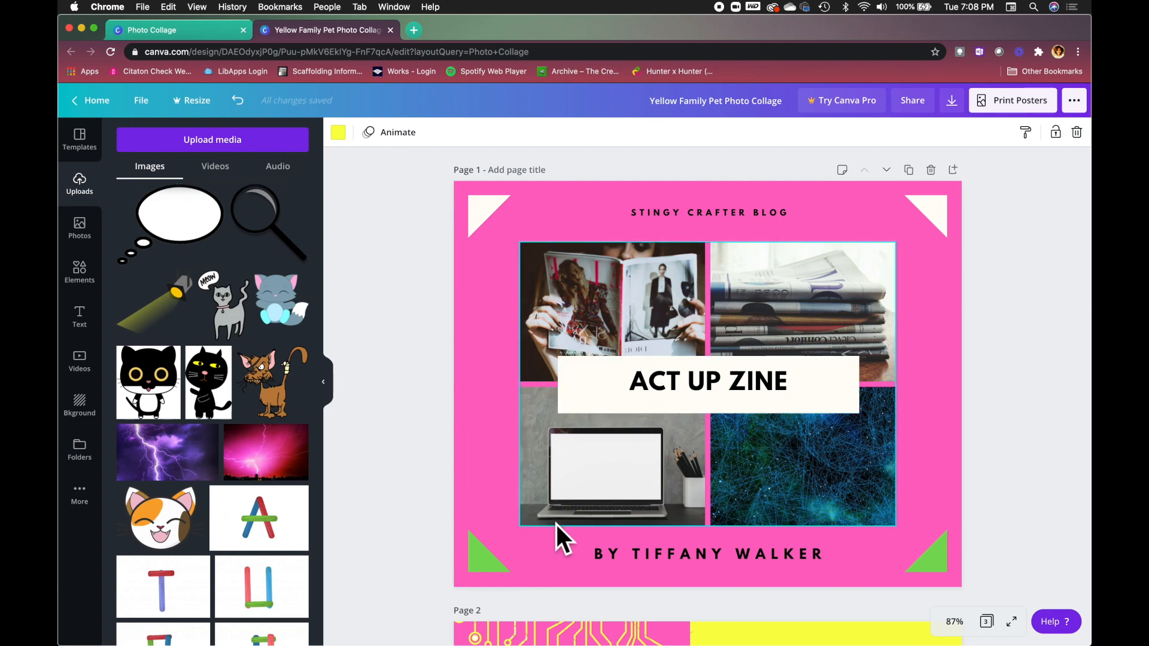
scroll(607, 532, "down", 10)
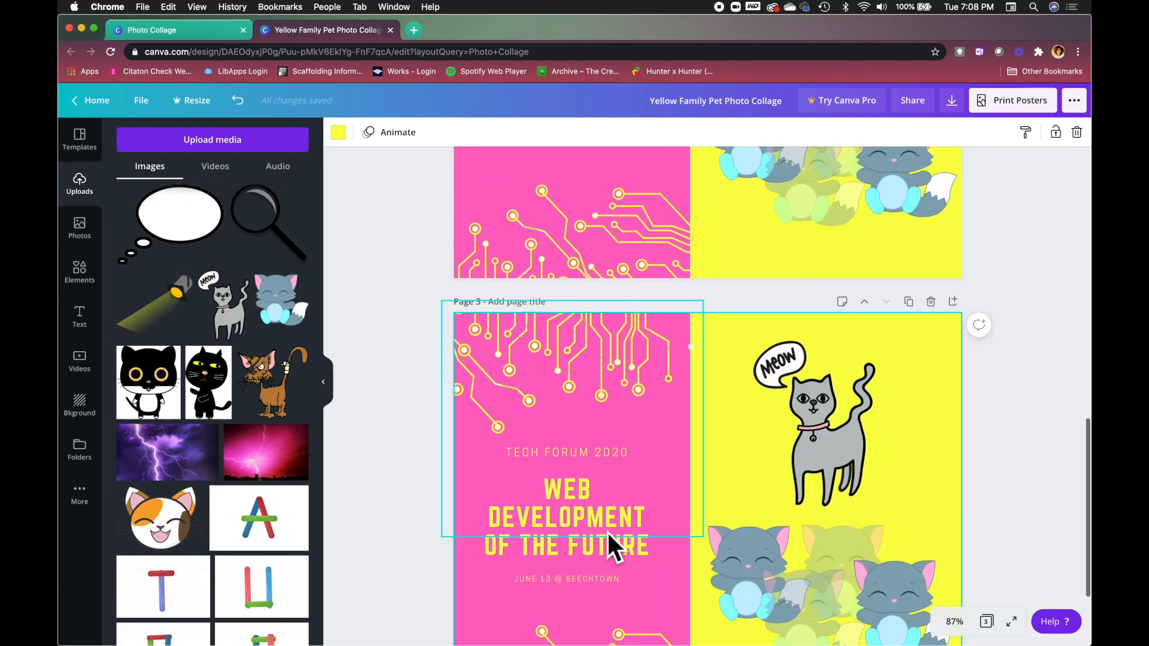
scroll(607, 530, "up", 10)
scroll(606, 530, "up", 1)
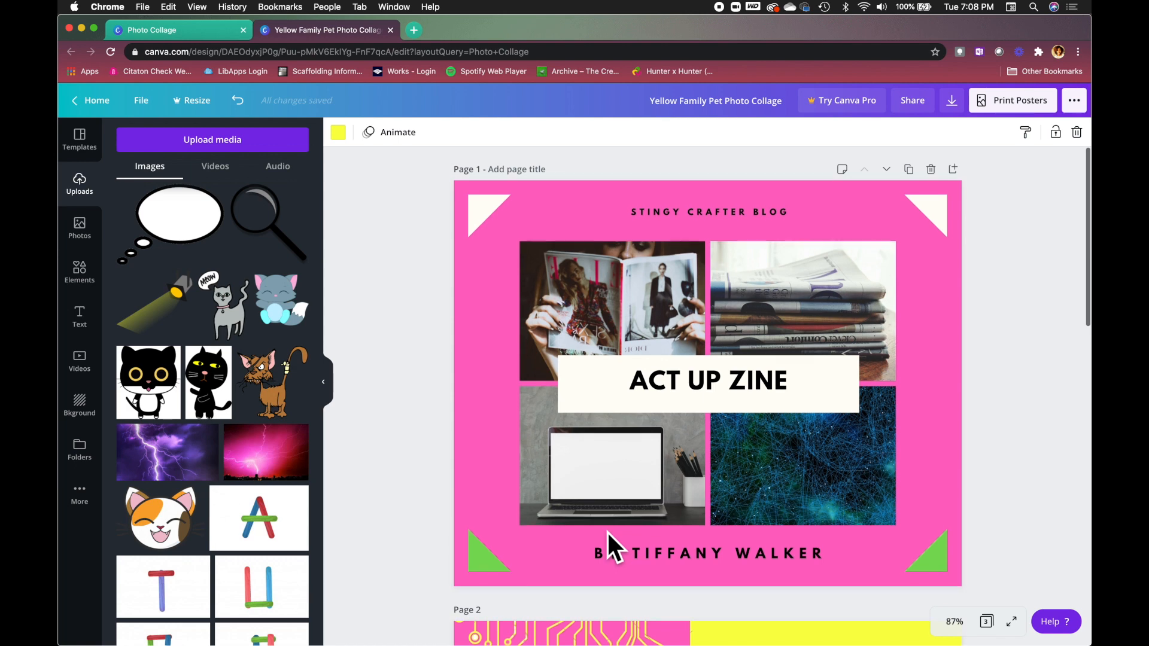
Copy the cover's four-photo grid and paste it onto page 3's yellow background.
left_click(573, 272)
right_click(573, 273)
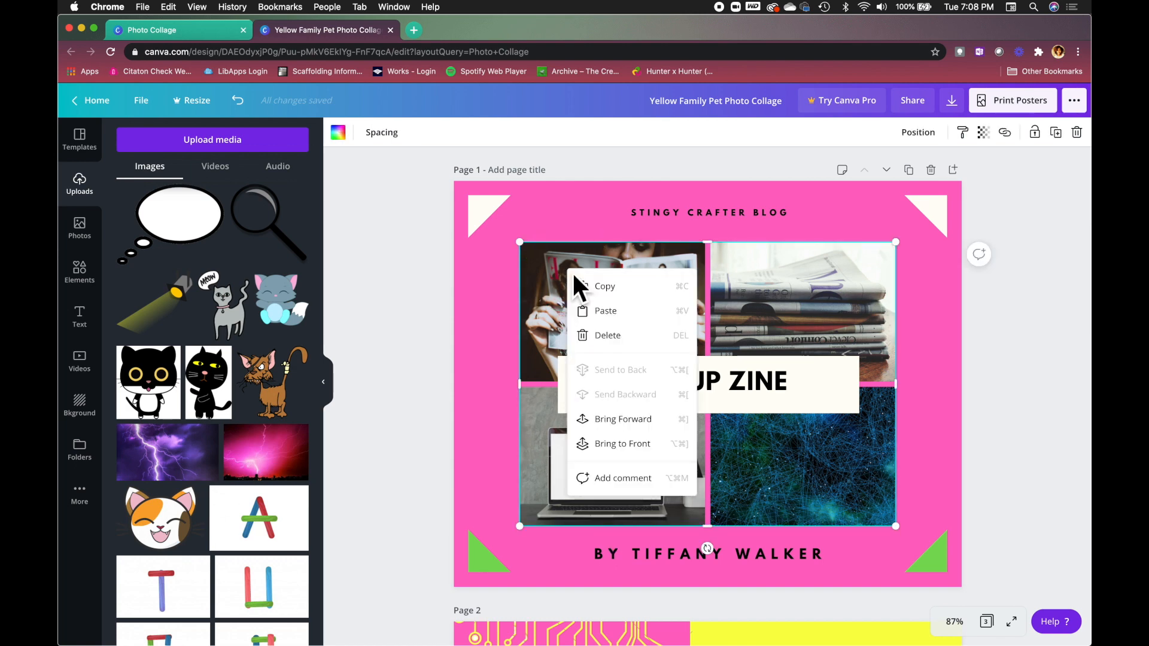
left_click(615, 288)
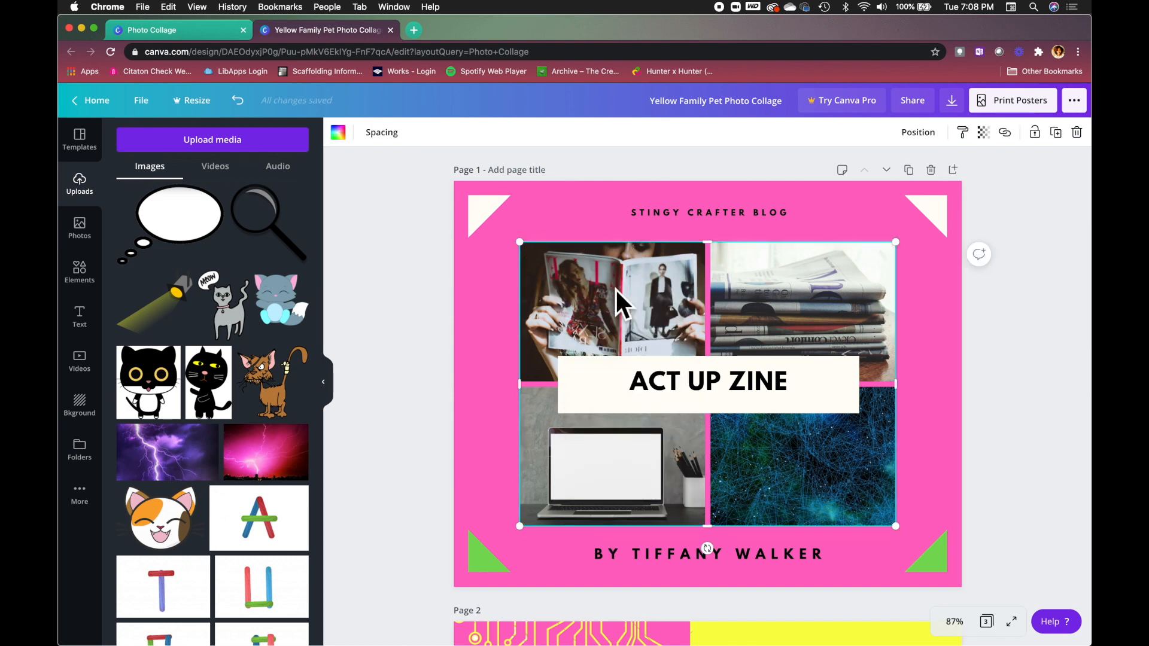
scroll(615, 288, "down", 10)
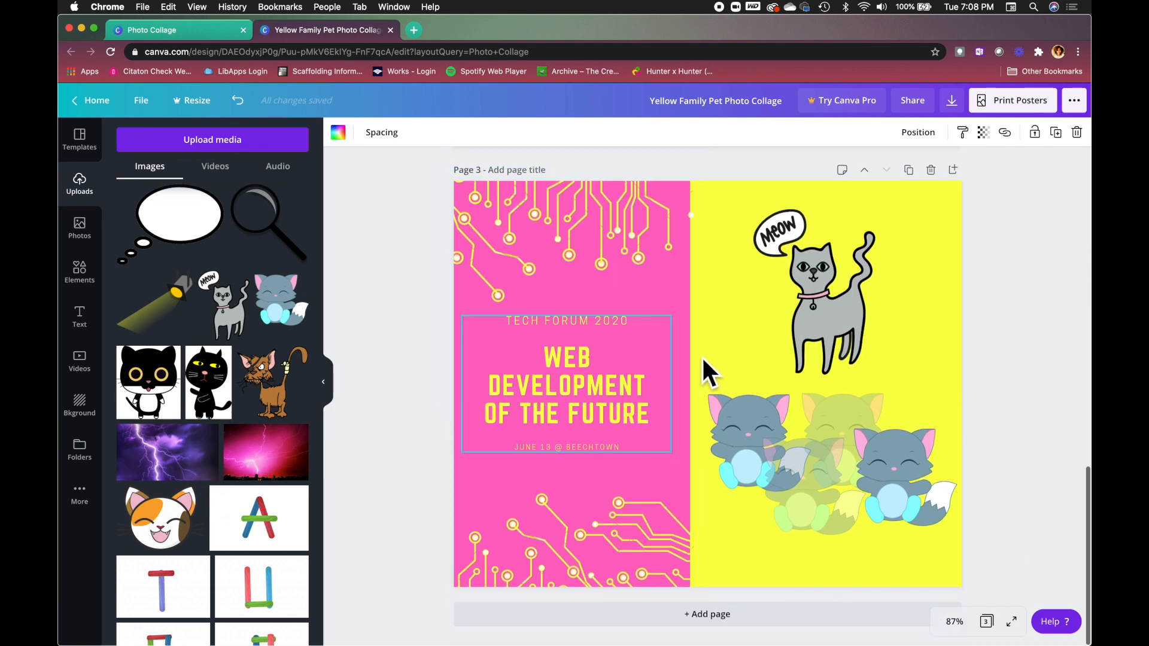
right_click(724, 331)
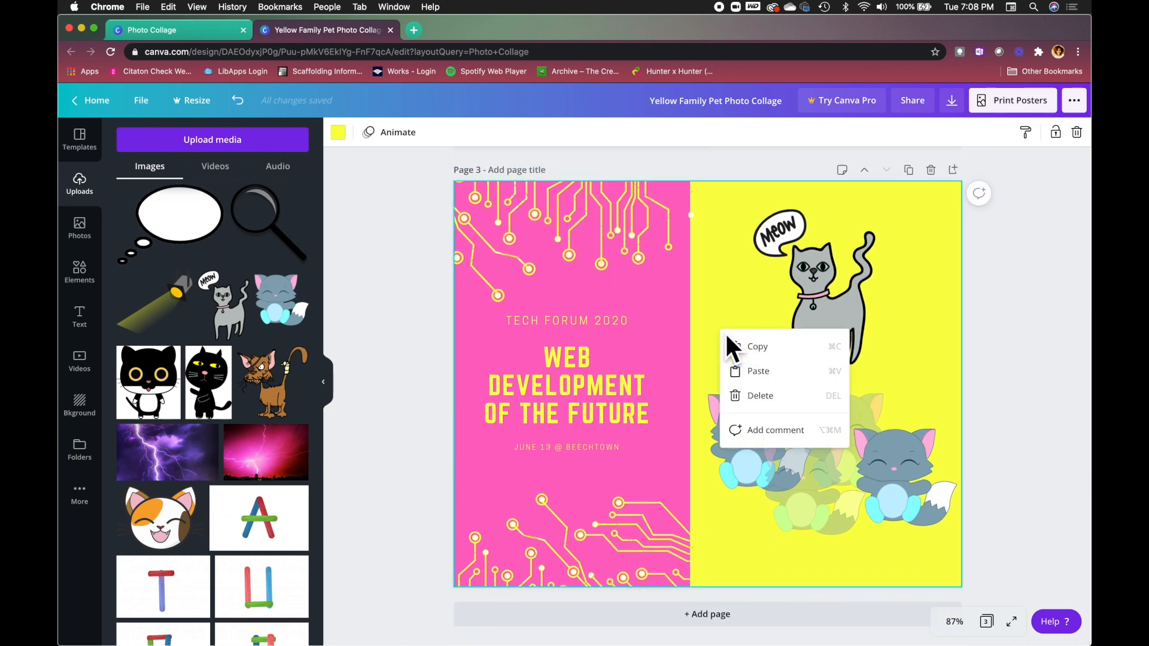
left_click(757, 372)
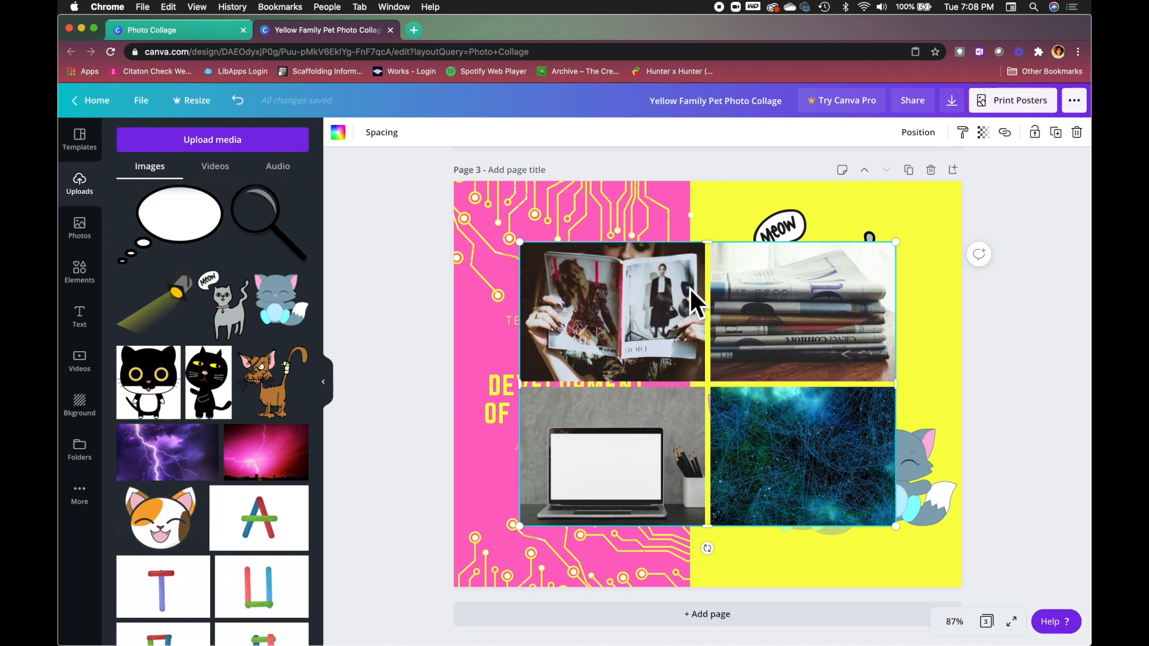
Send the pasted photo grid backward several layers, behind the title, cat stickers and circuit lines.
left_click(915, 132)
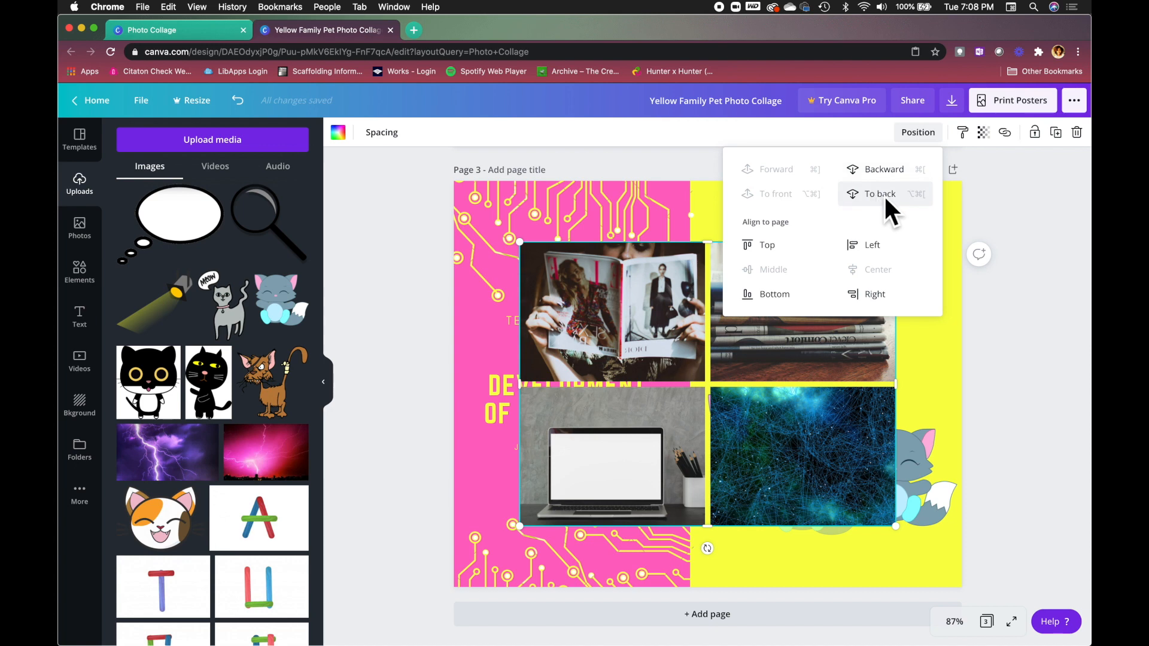
left_click(882, 170)
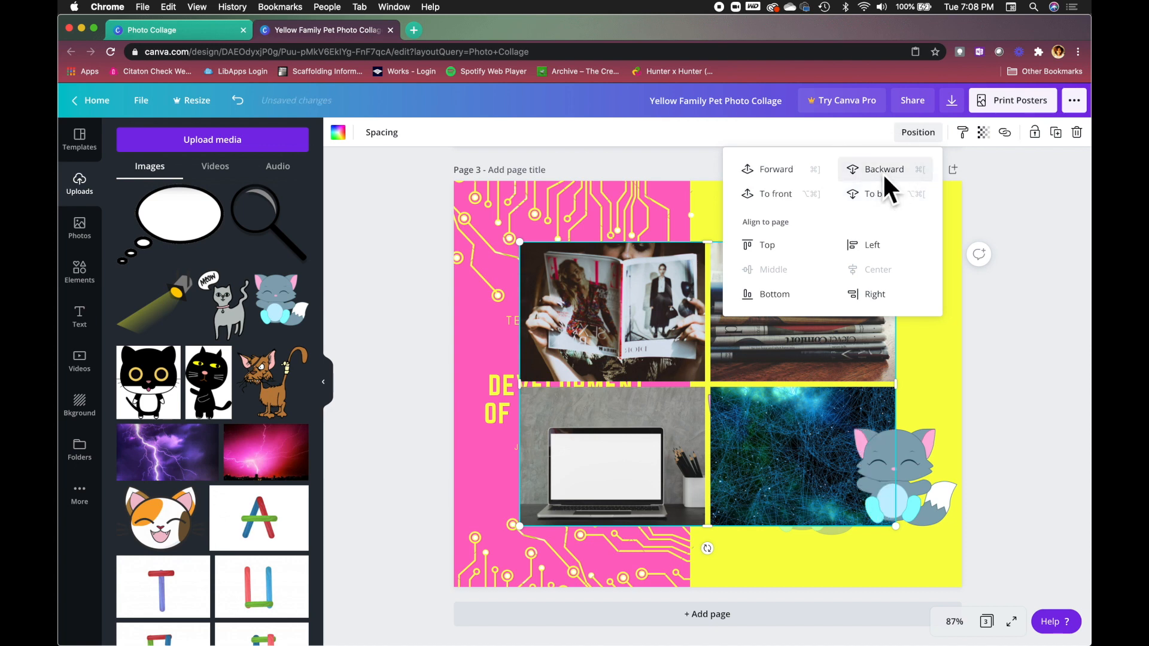
left_click(1037, 386)
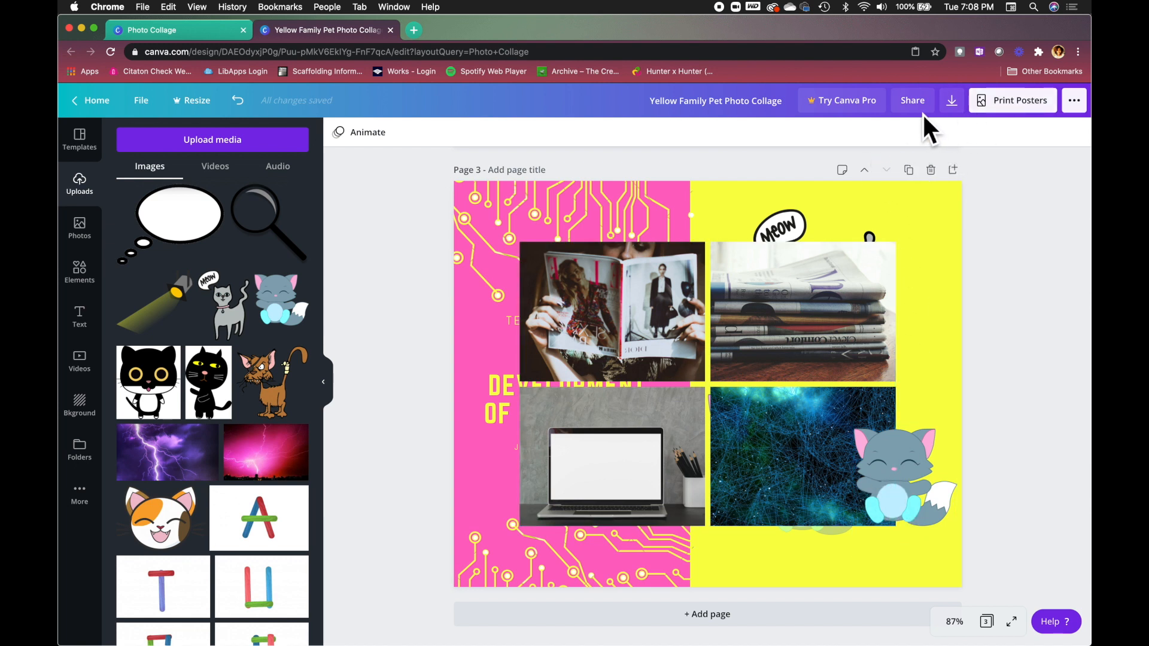
left_click(806, 316)
left_click(921, 132)
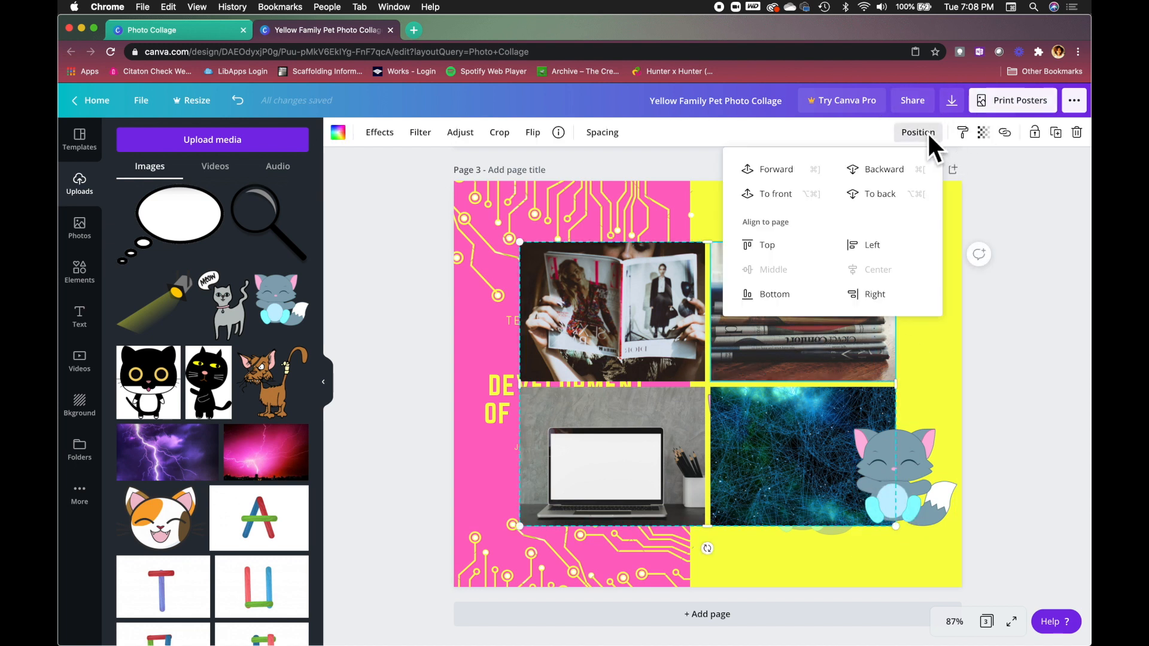
left_click(897, 167)
left_click(897, 167)
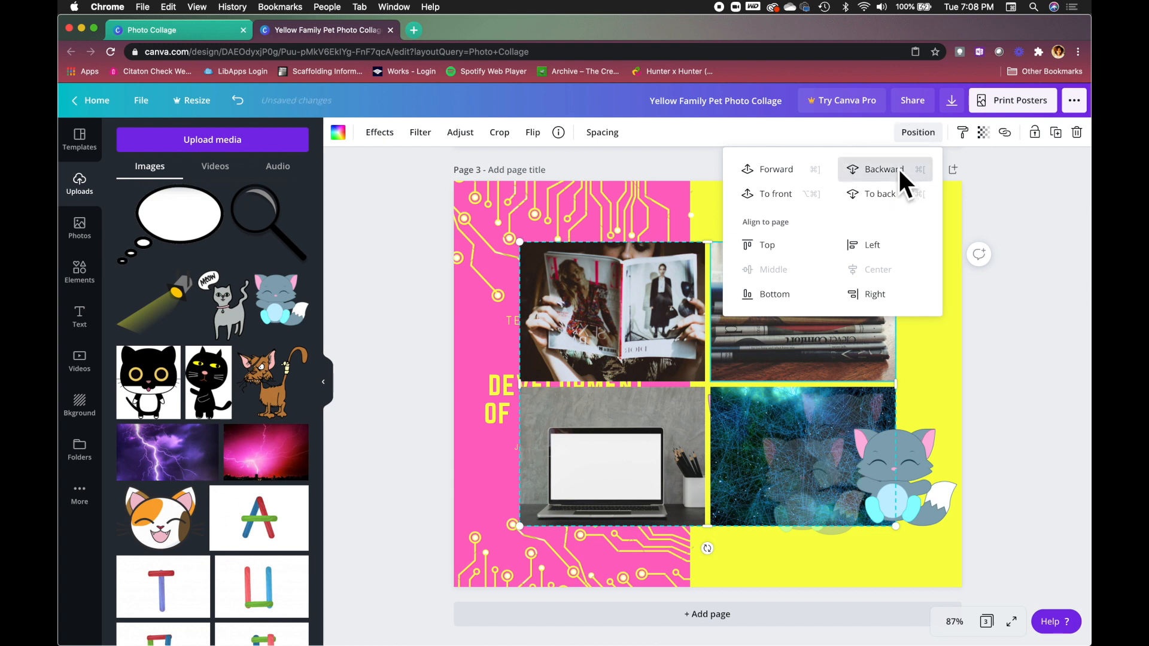
left_click(897, 167)
left_click(898, 167)
left_click(897, 167)
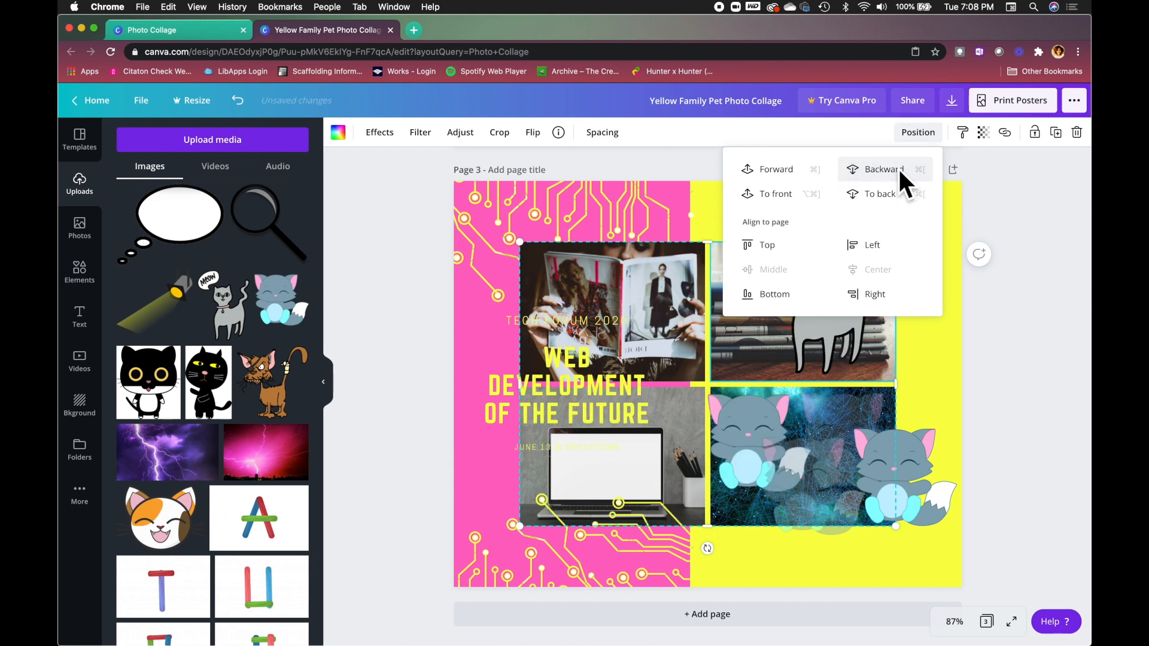
left_click(897, 167)
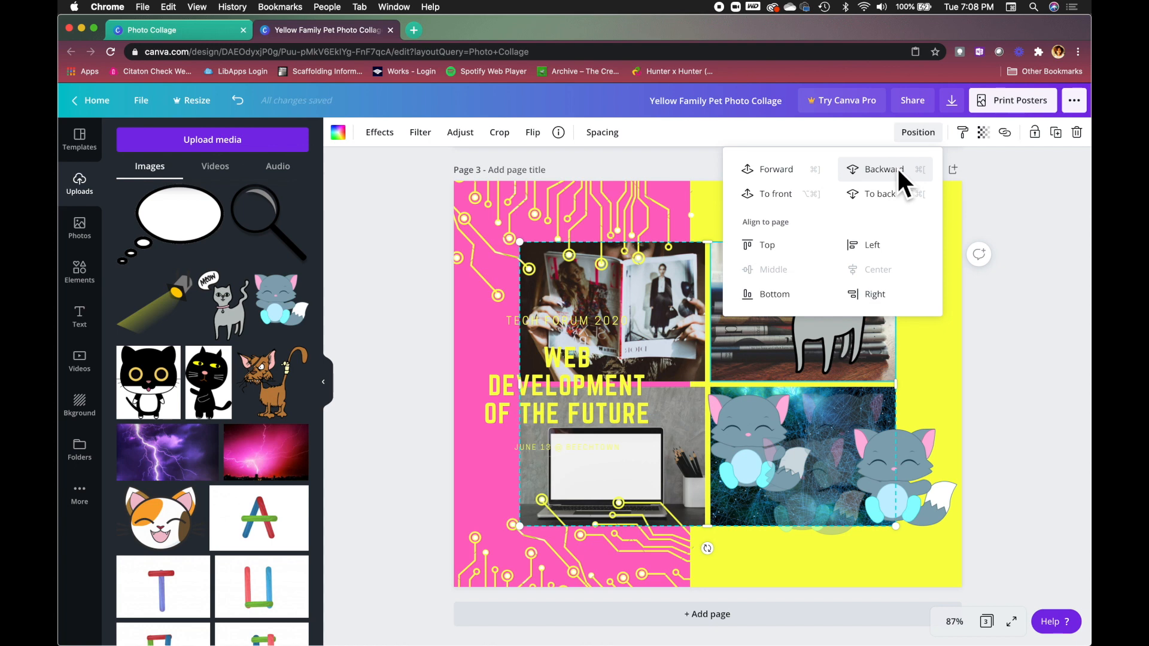
Lower the photo grid's transparency, then undo with Cmd+Z to take it off page 3.
left_click(984, 133)
left_click_drag(951, 165, 895, 173)
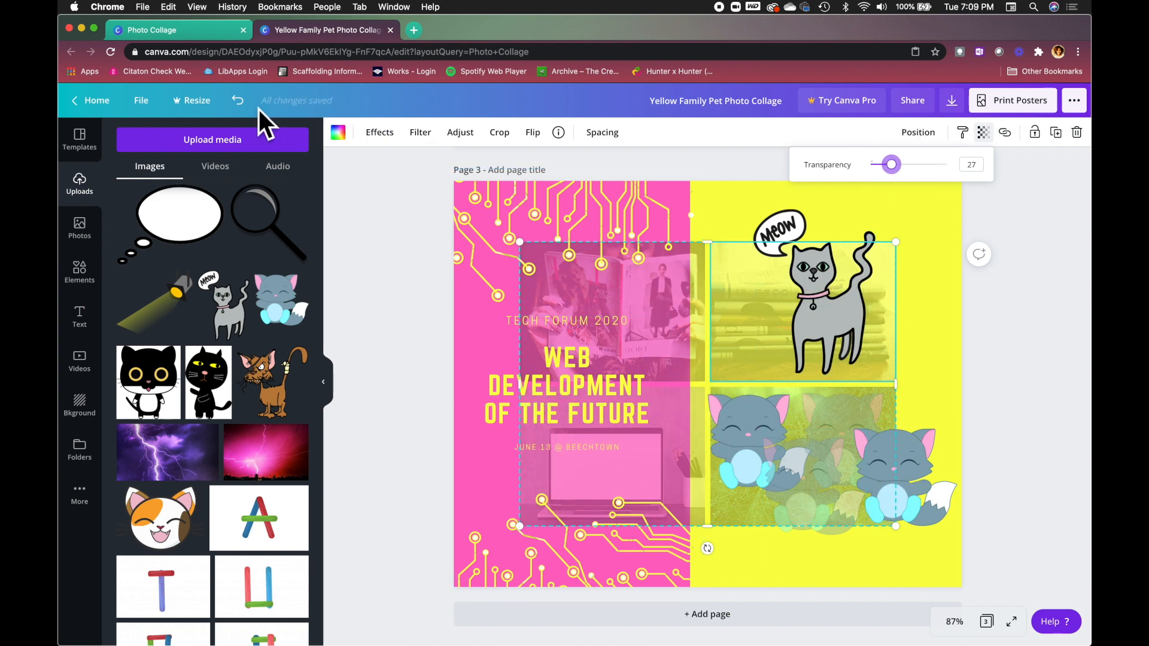
key("super+z")
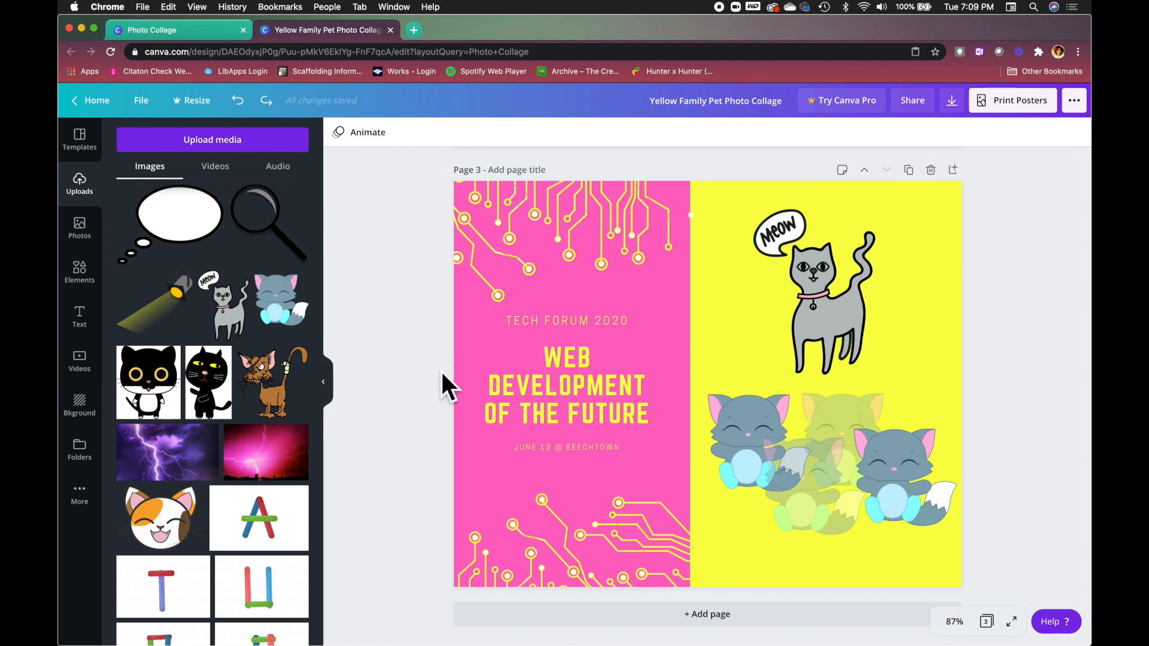
Copy the WEB DEVELOPMENT OF THE FUTURE title's style onto ACT UP ZINE, then undo it.
scroll(441, 372, "up", 1)
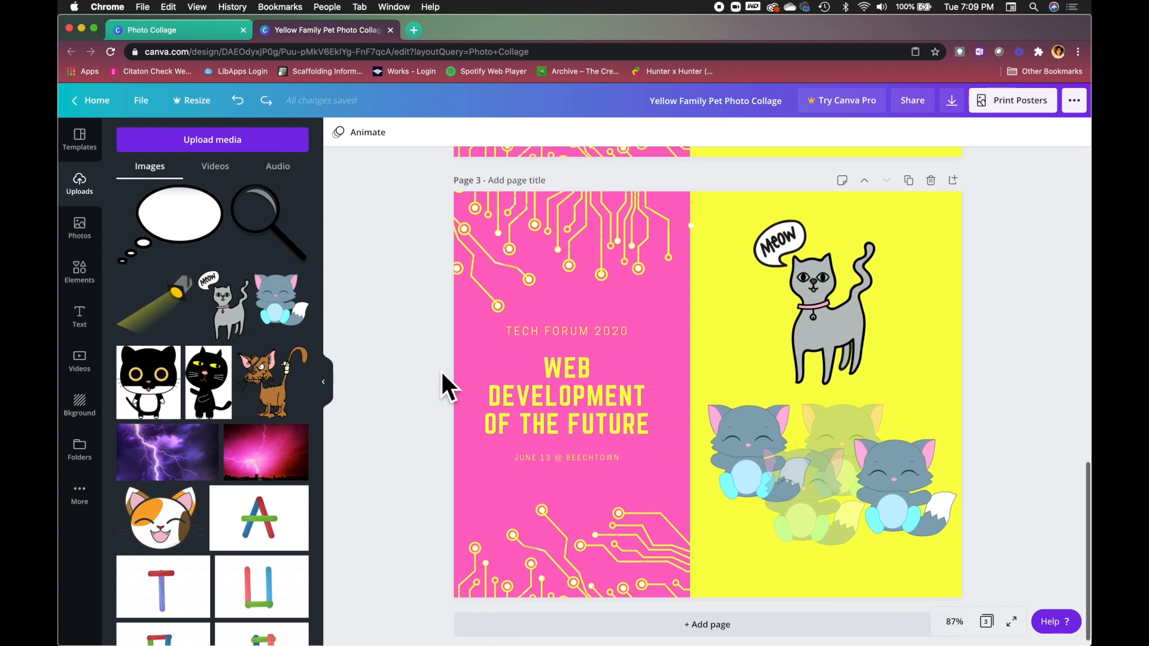
scroll(440, 369, "up", 5)
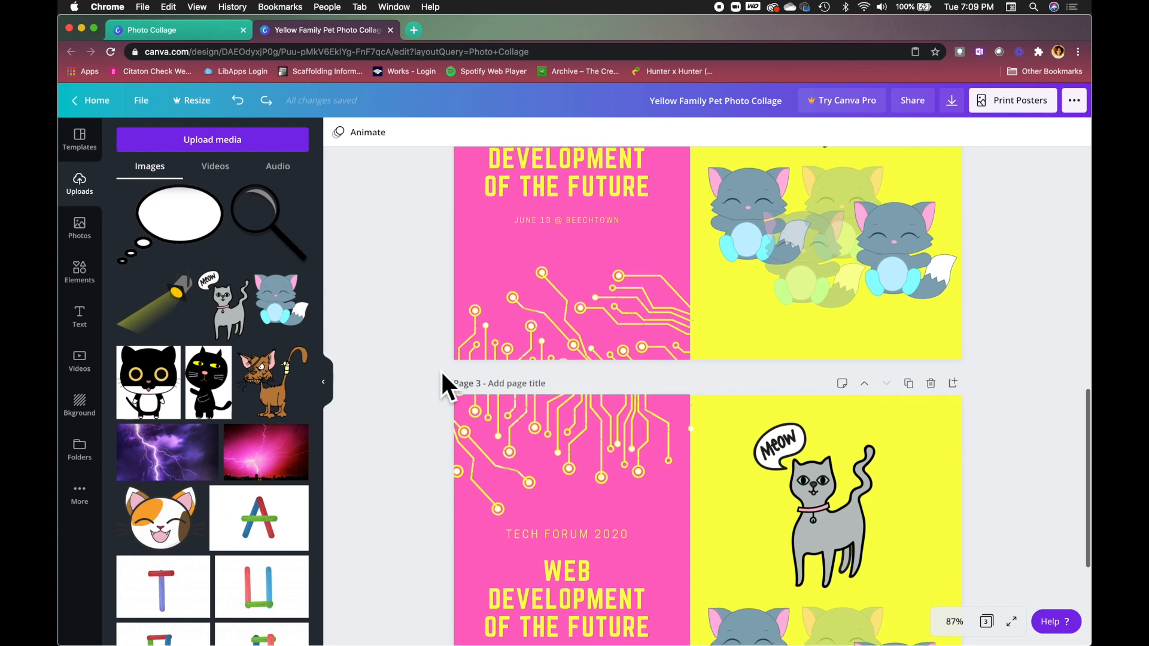
scroll(440, 370, "up", 7)
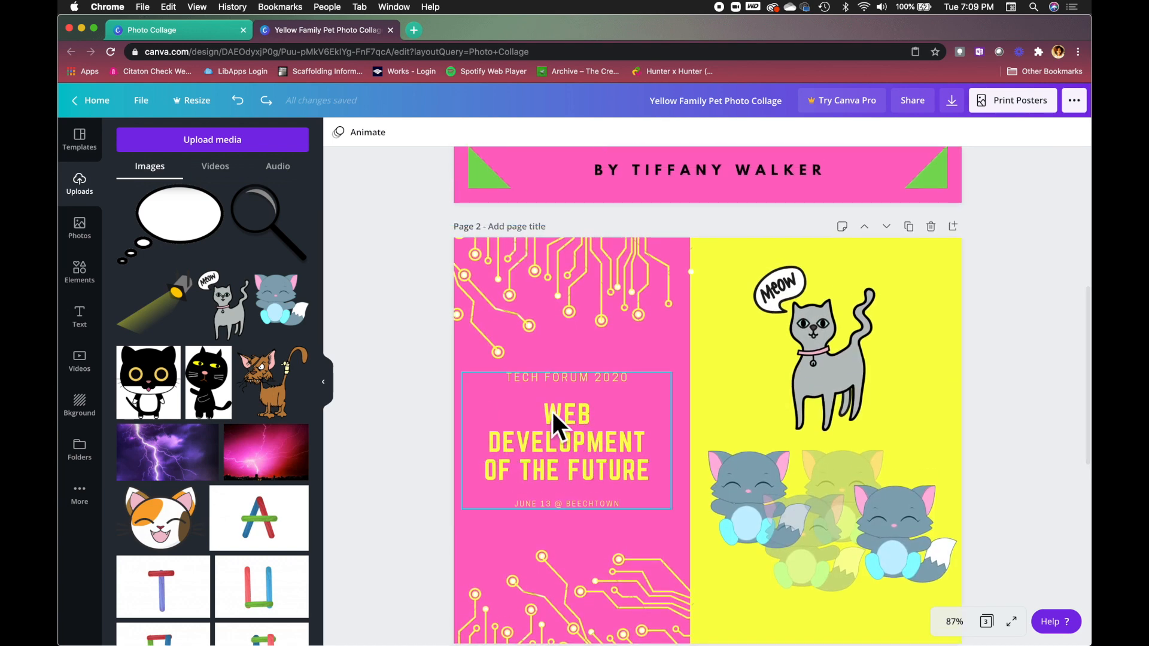
left_click(565, 446)
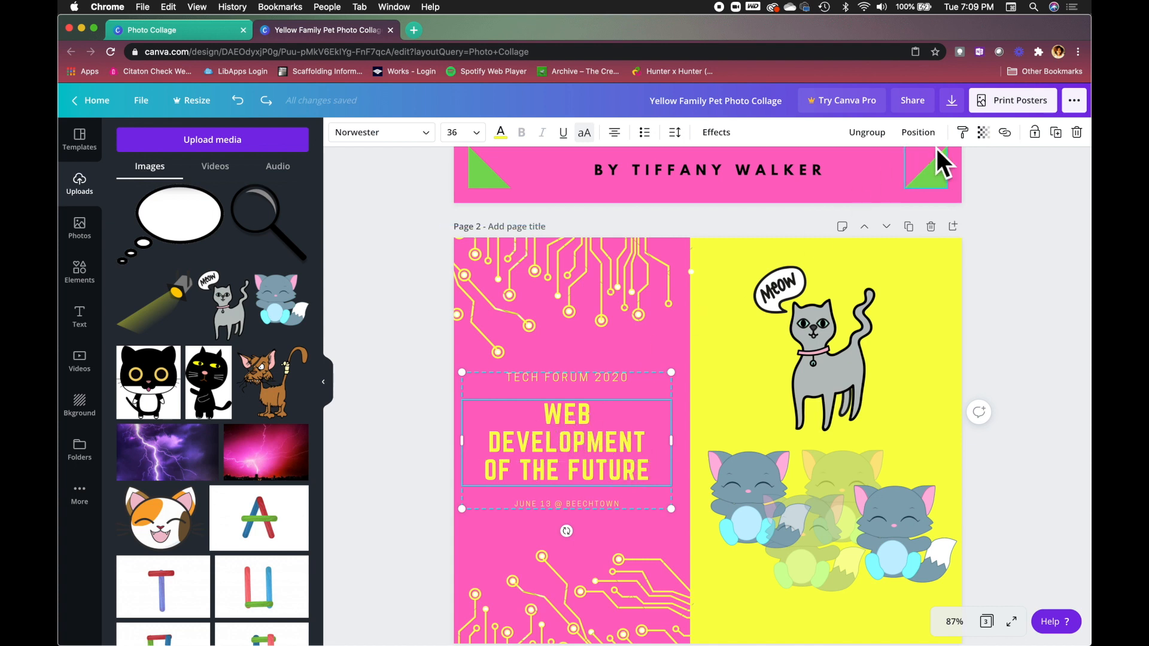
left_click(967, 134)
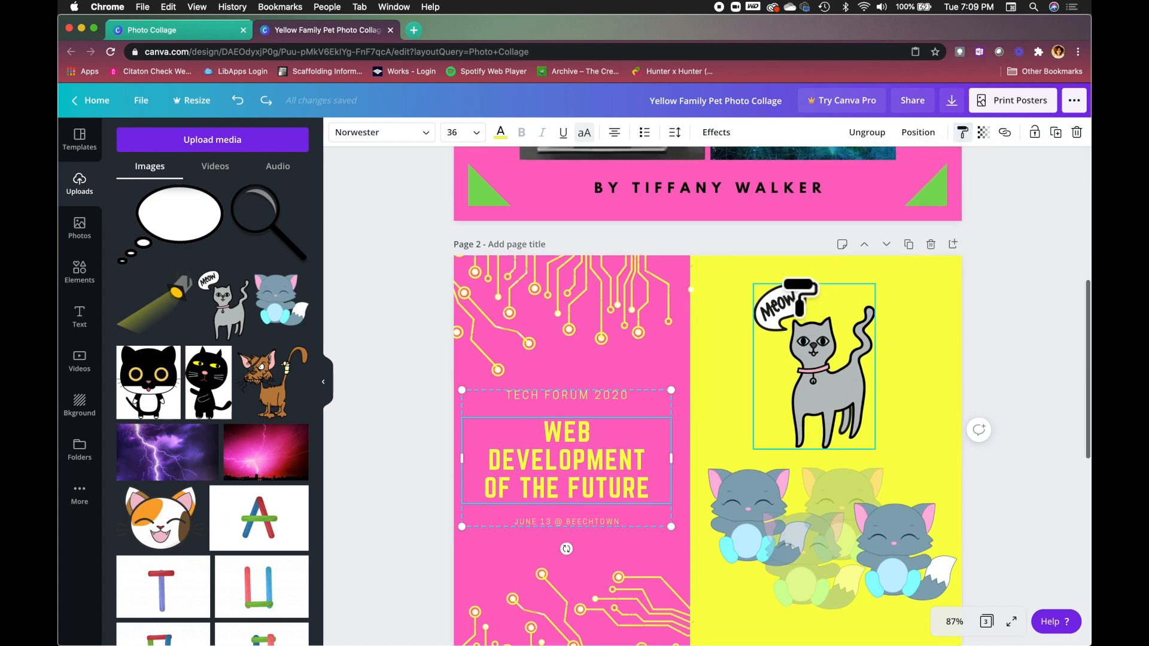
scroll(795, 290, "up", 6)
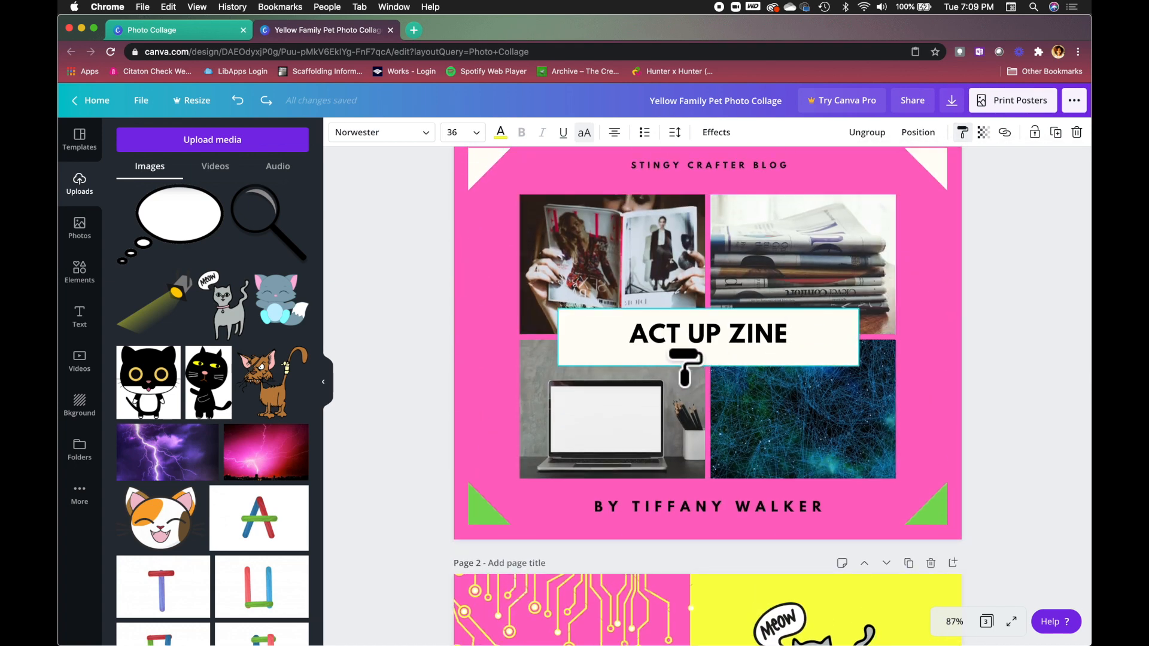
left_click(670, 354)
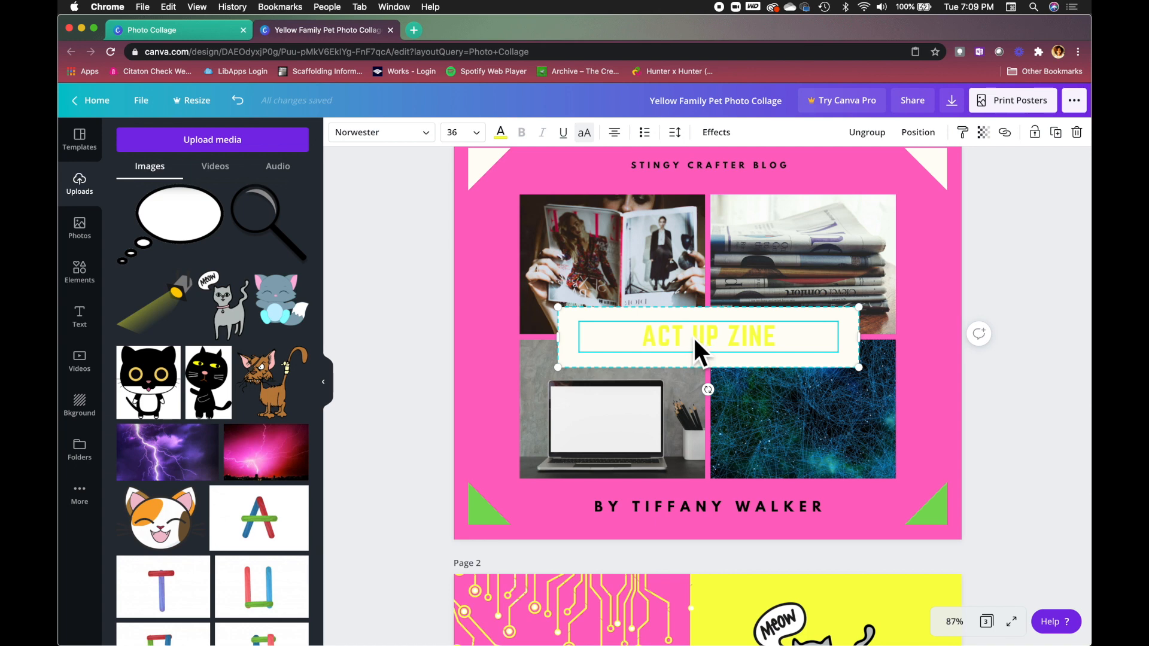
left_click(238, 100)
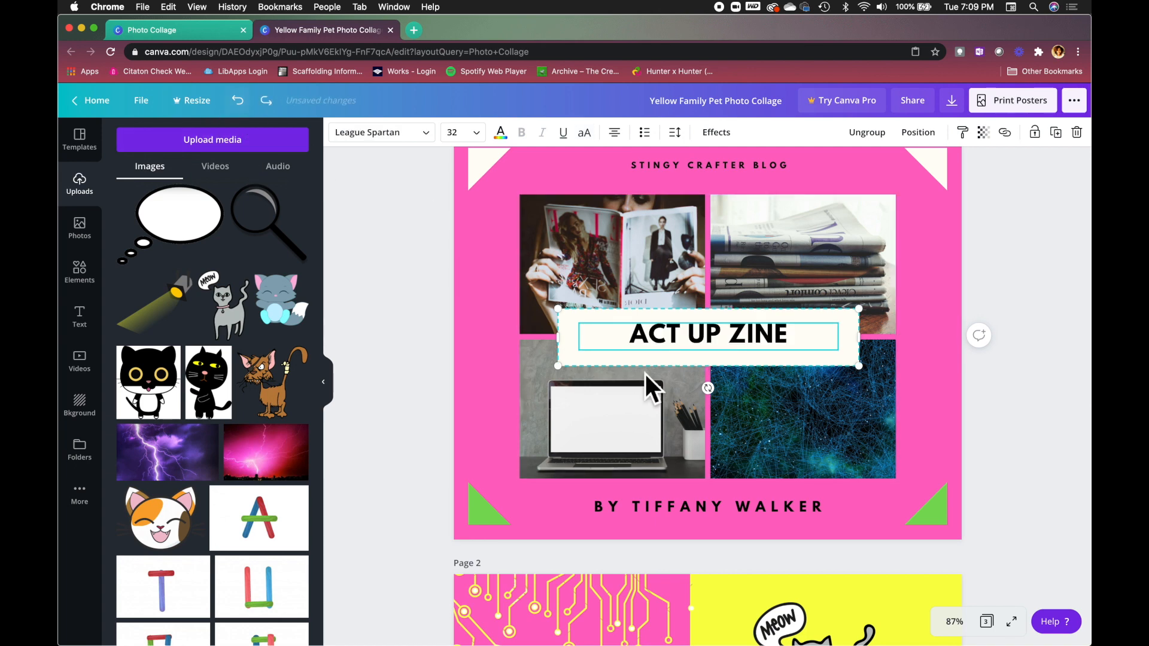
Reselect the WEB DEVELOPMENT OF THE FUTURE heading and copy its text style again.
scroll(648, 253, "down", 5)
left_click(584, 485)
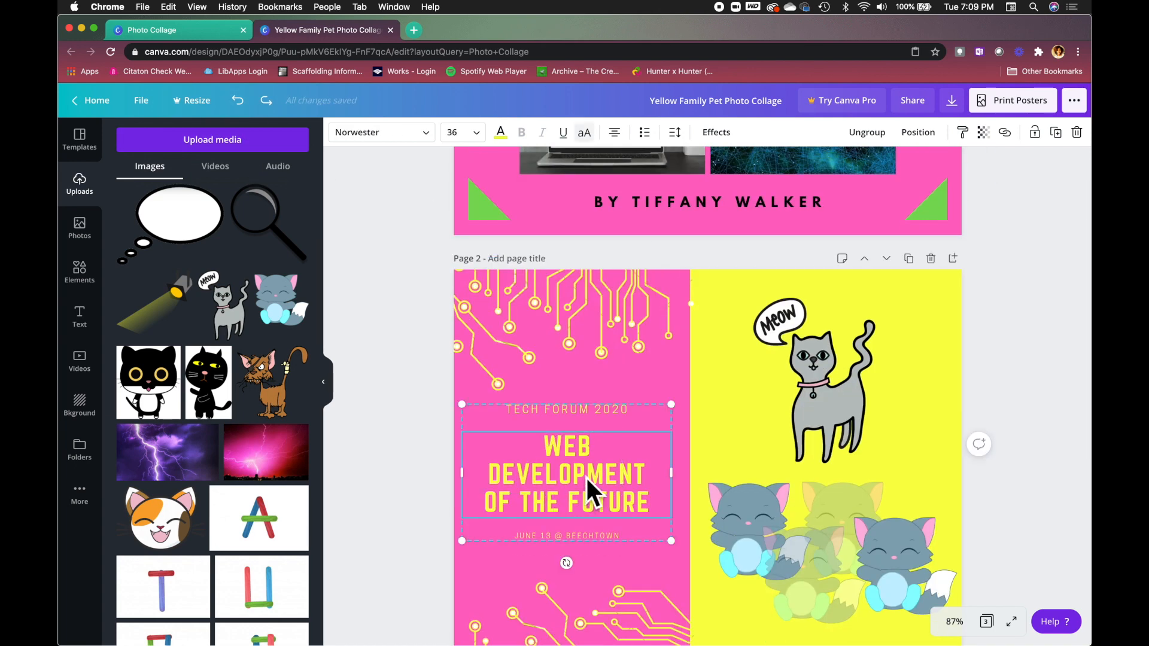
left_click(963, 132)
scroll(772, 302, "up", 3)
left_click(731, 370)
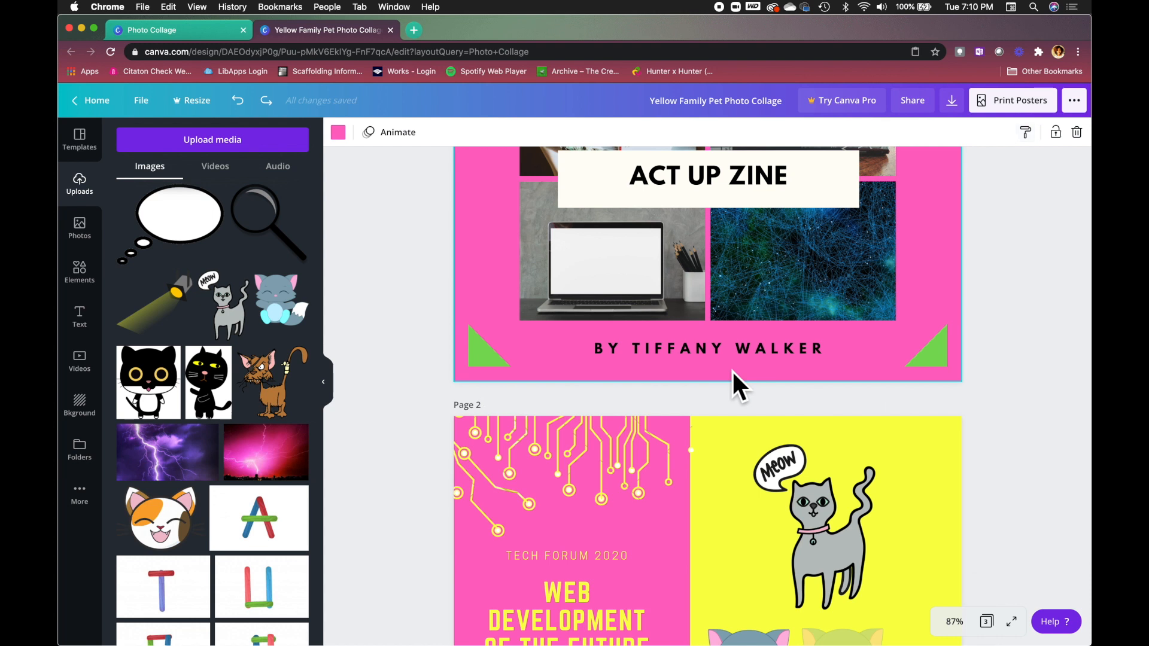
scroll(712, 357, "down", 2)
left_click(566, 525)
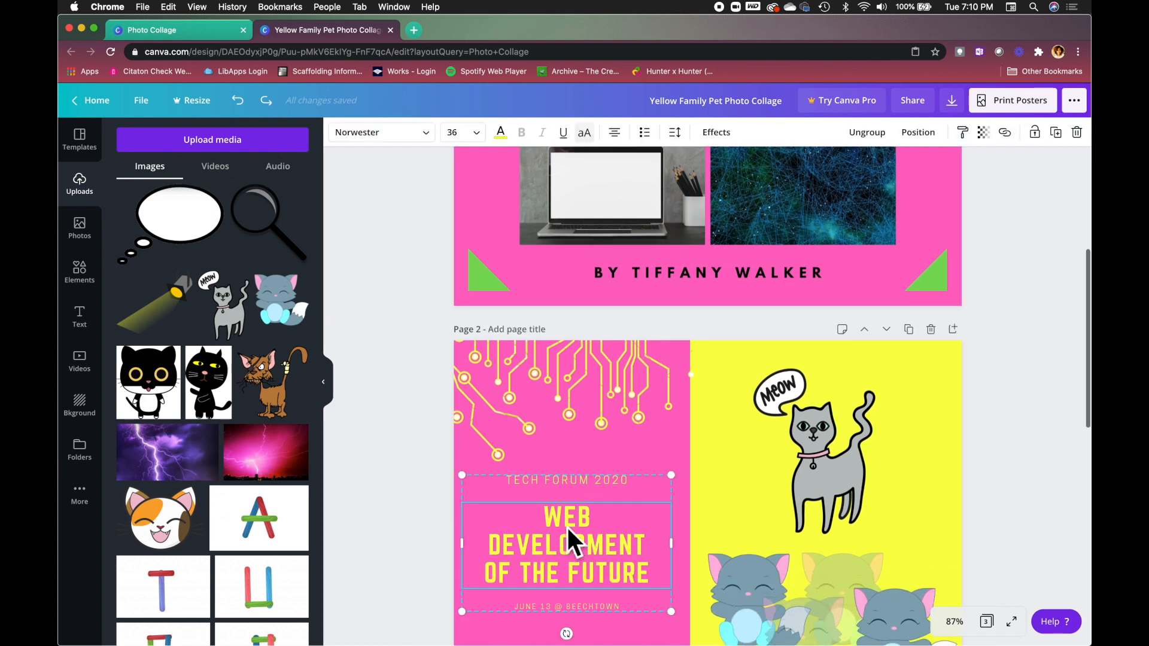
left_click(962, 133)
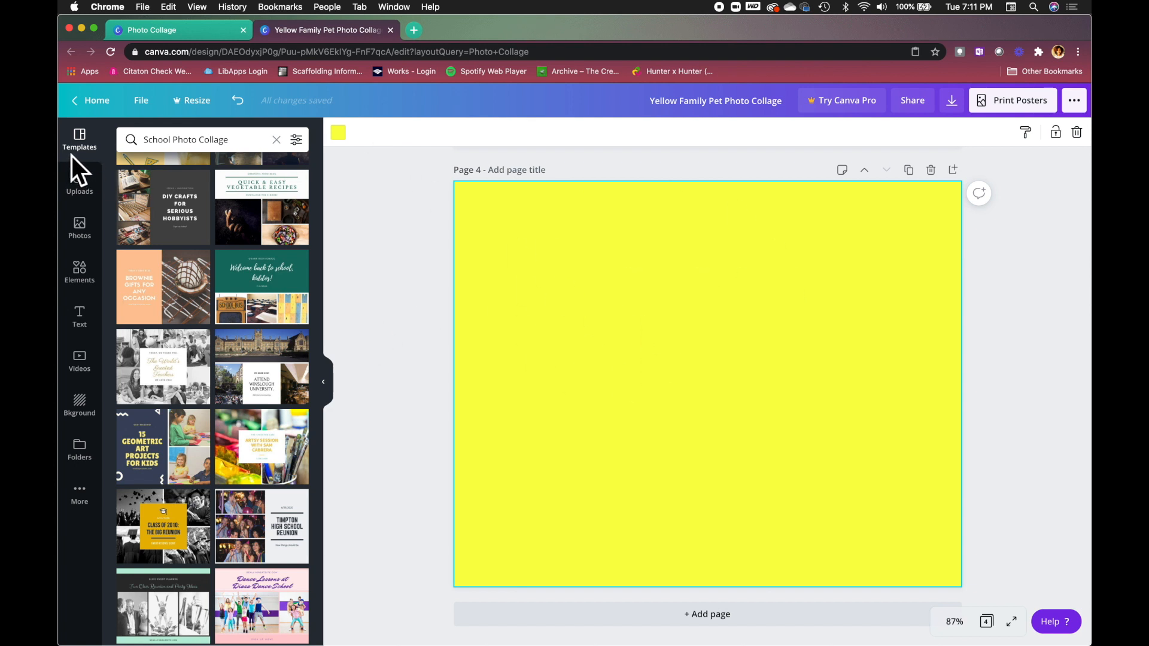
Add the purple PLAY font combination (Bungee, size 212) from the Text panel to page 4.
left_click(84, 320)
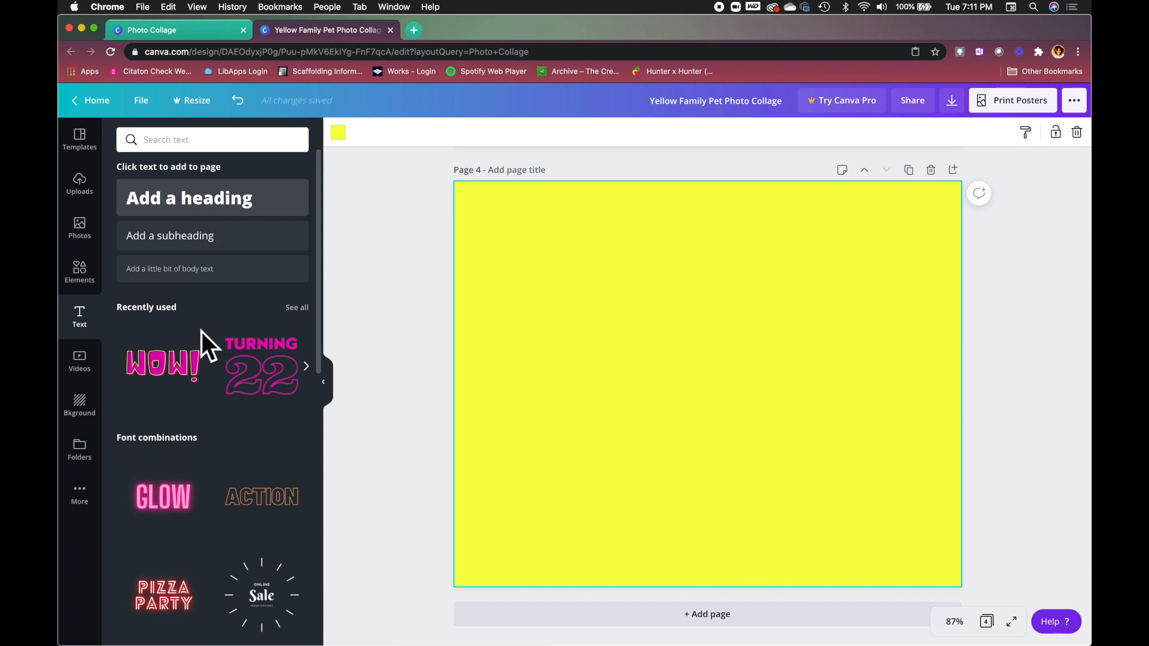
scroll(209, 382, "down", 3)
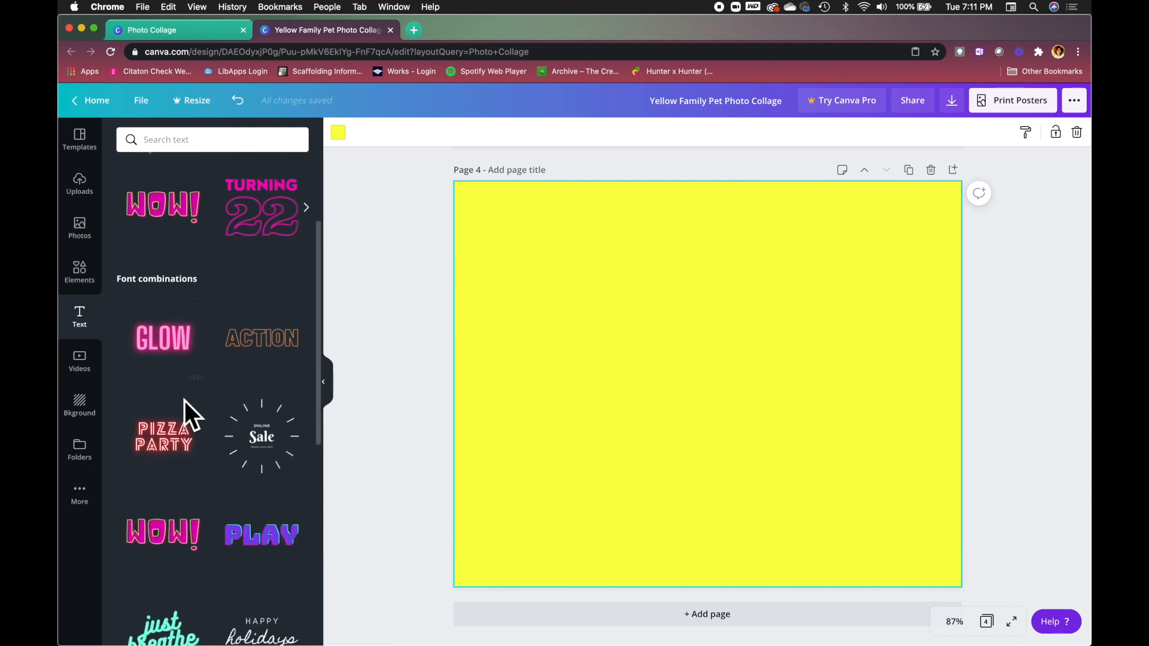
scroll(244, 404, "down", 3)
scroll(245, 397, "up", 4)
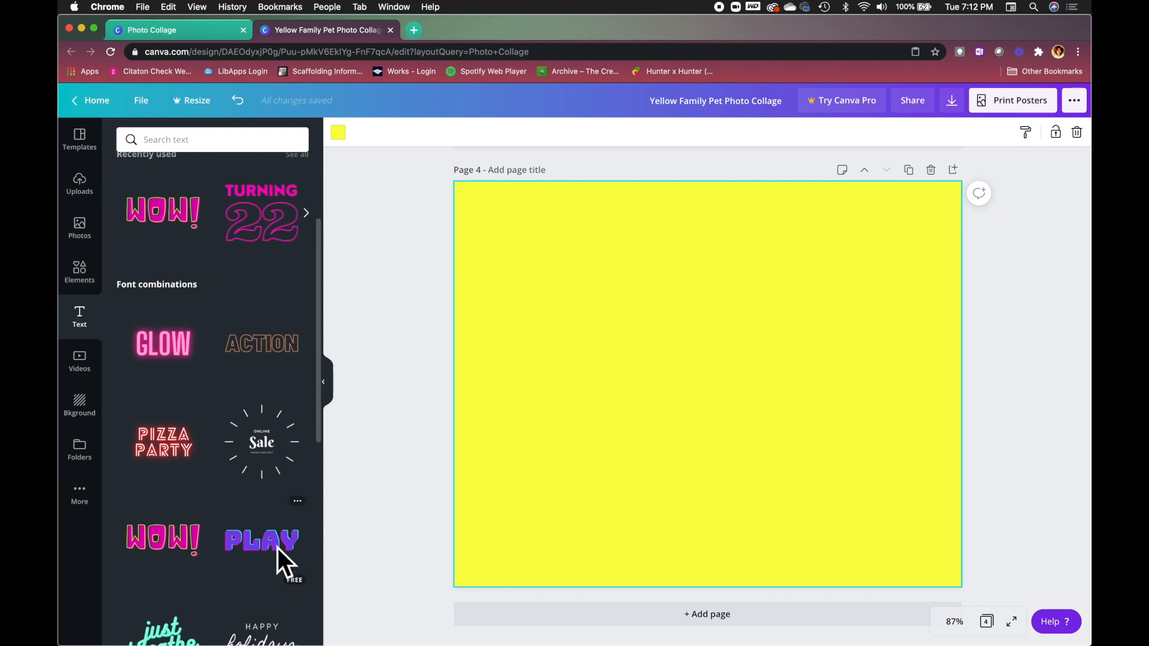
left_click(278, 548)
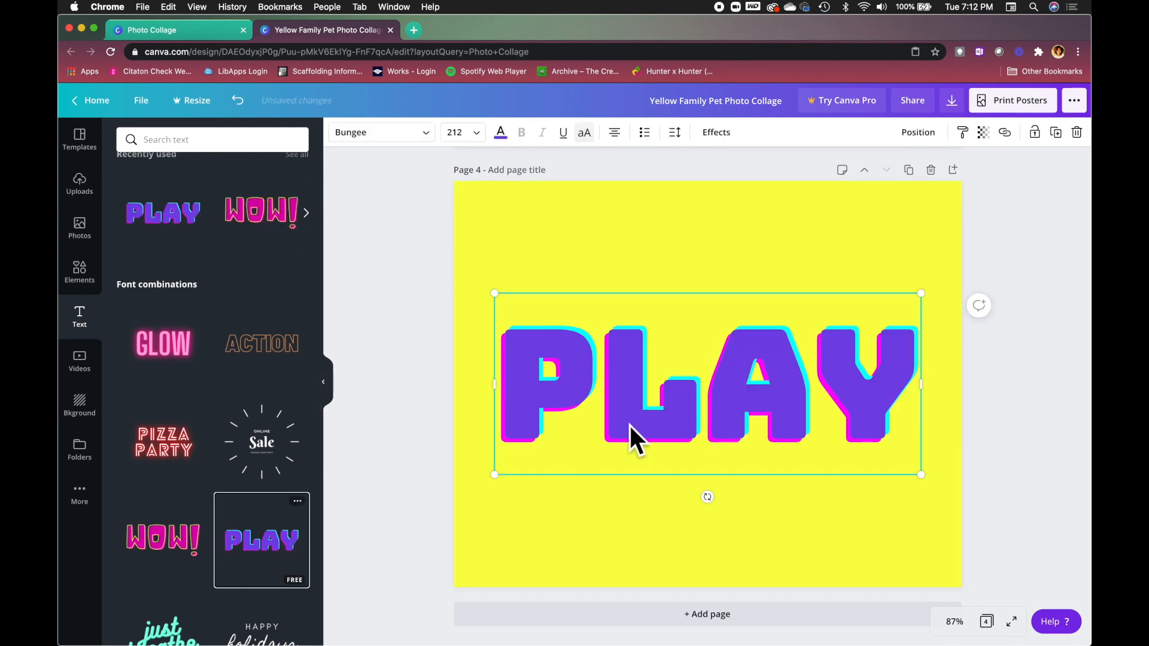
double_click(671, 403)
type("REFERENCE")
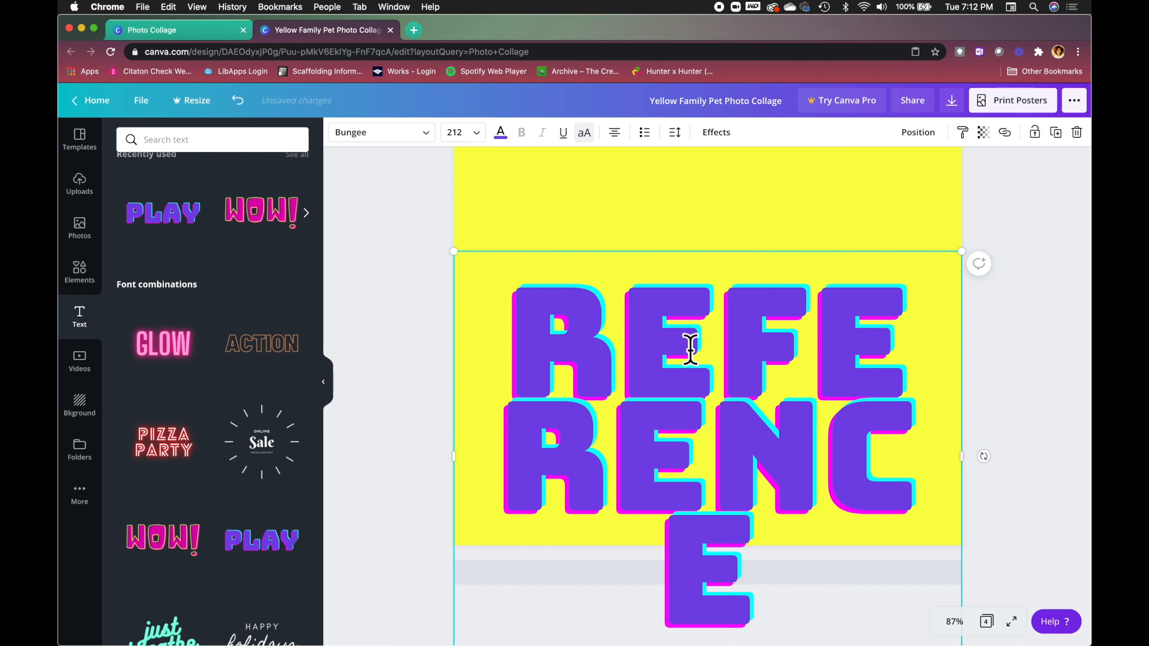
type("S")
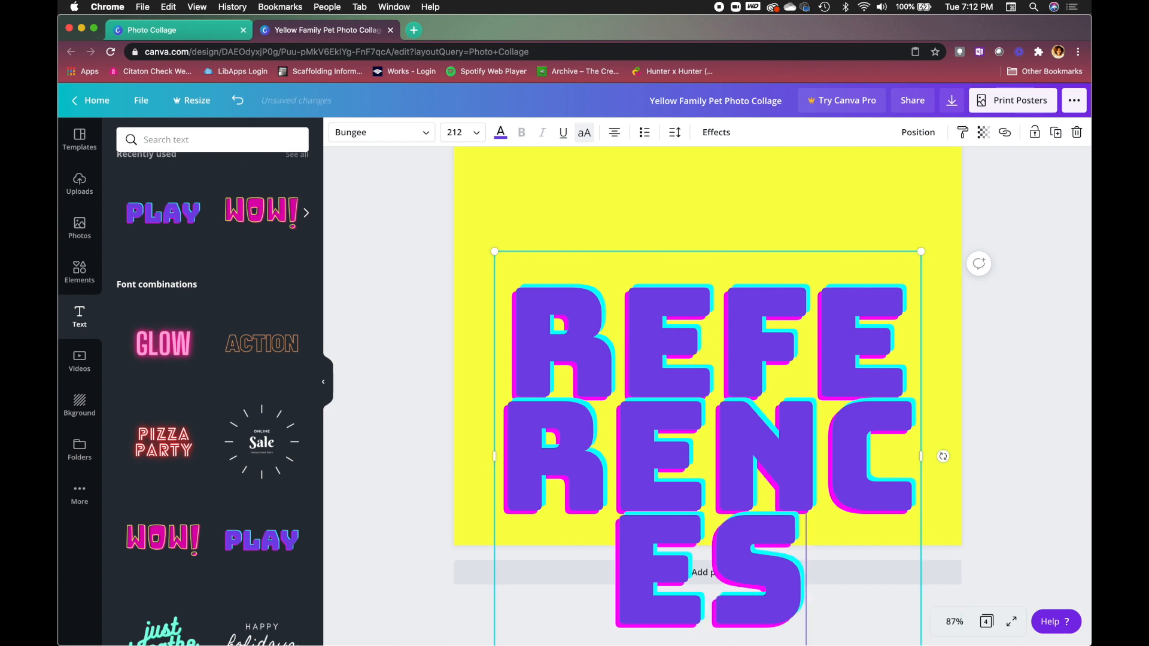
scroll(630, 290, "up", 1)
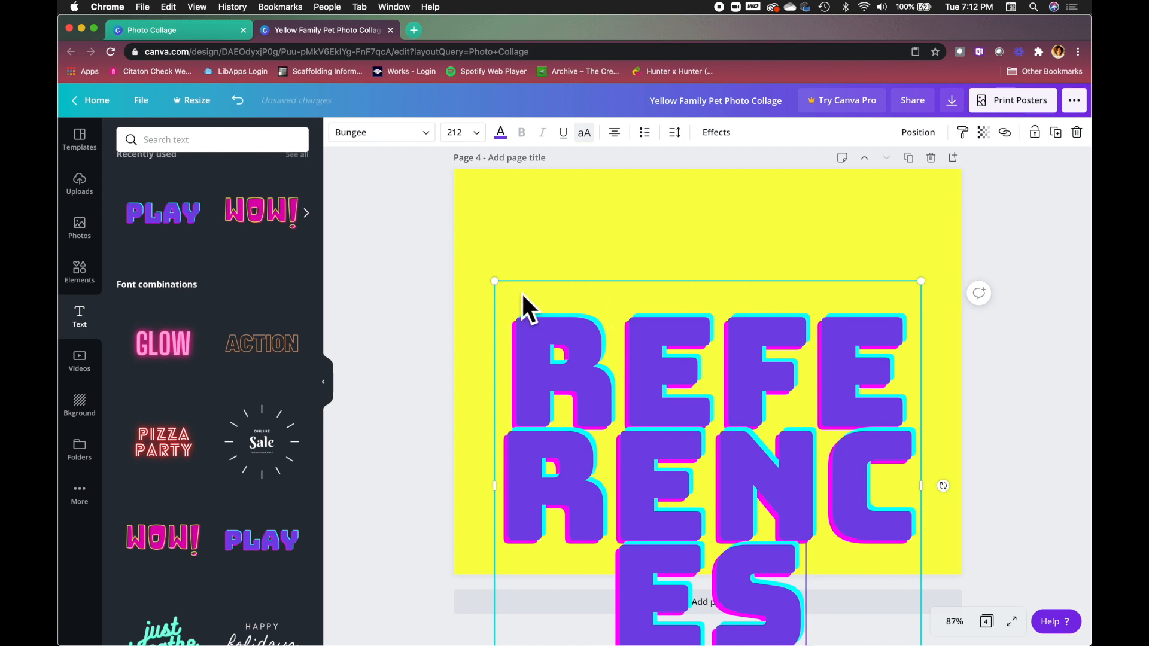
left_click(603, 284)
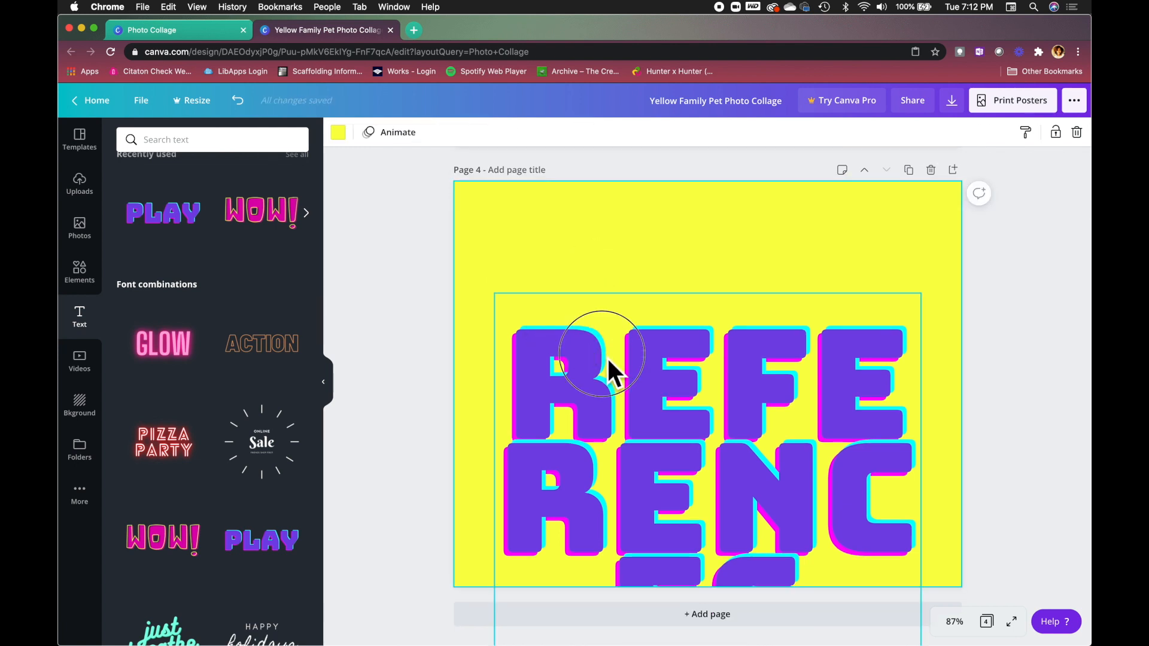
left_click(604, 359)
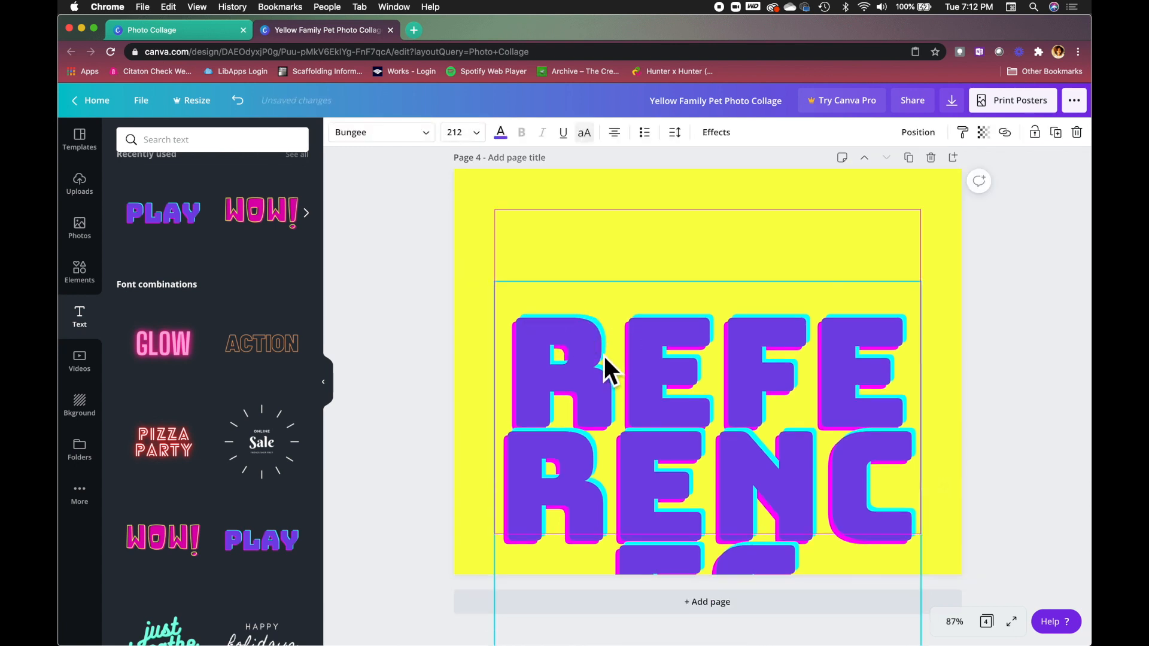
left_click(474, 134)
left_click(468, 390)
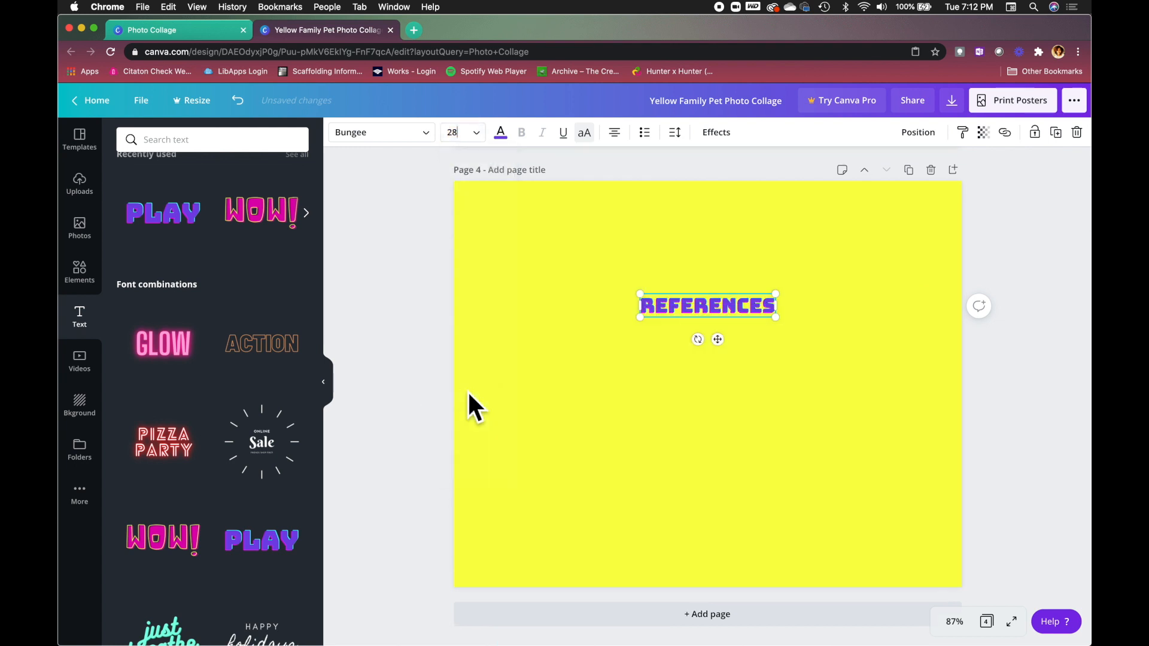
left_click(482, 134)
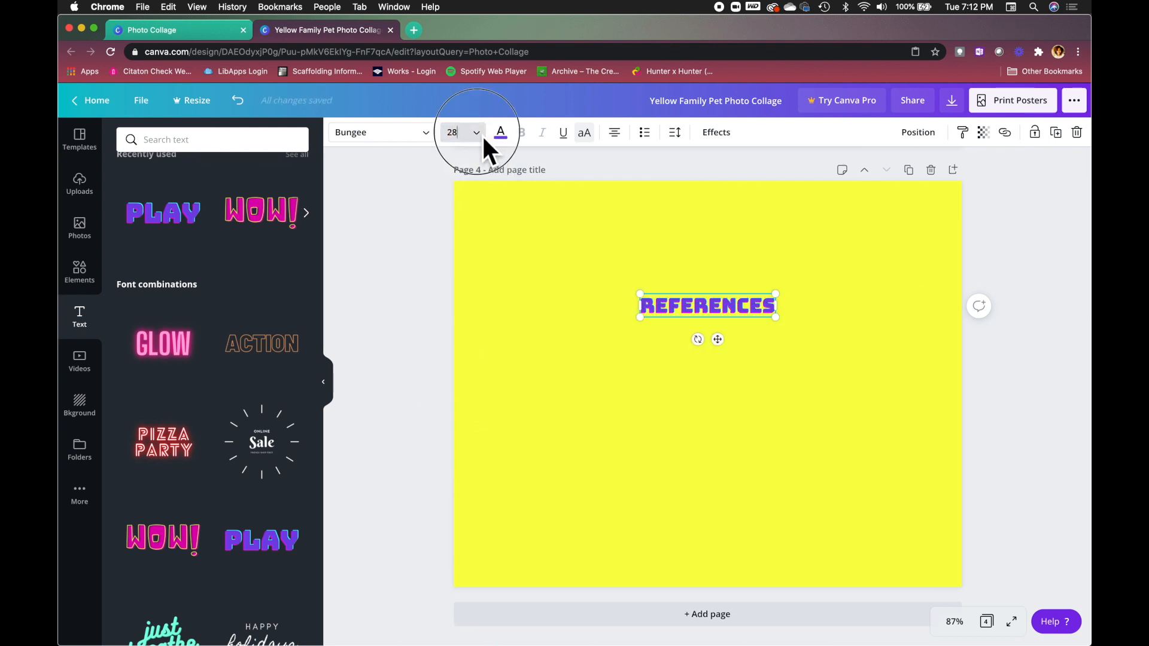
left_click(469, 373)
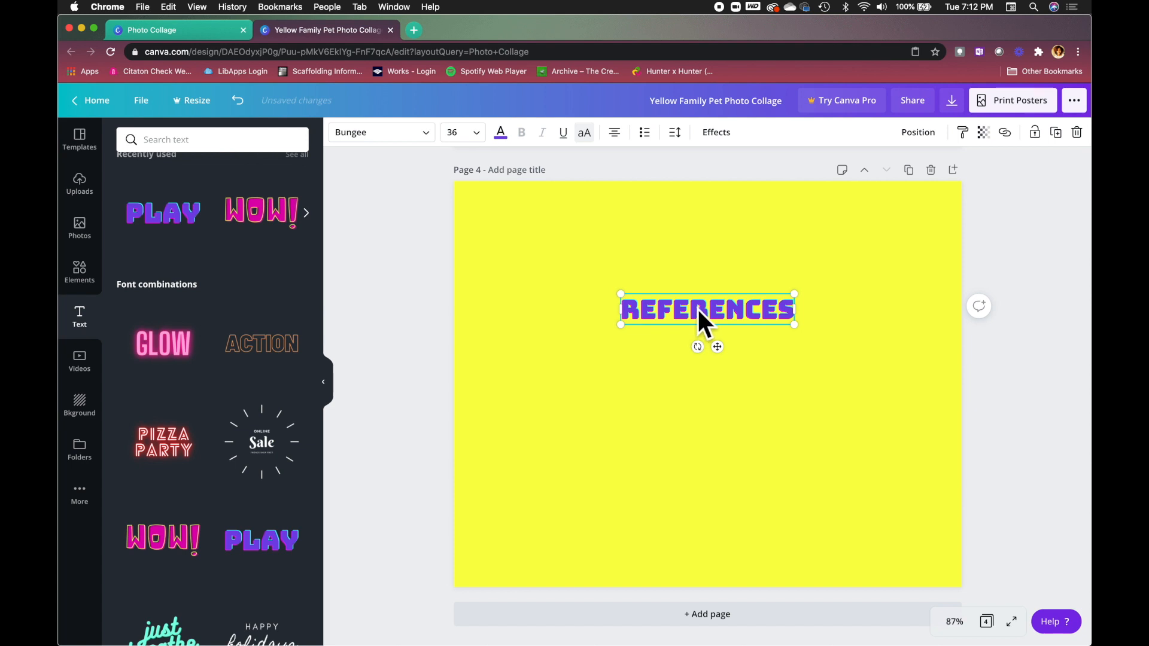
left_click_drag(726, 359, 726, 287)
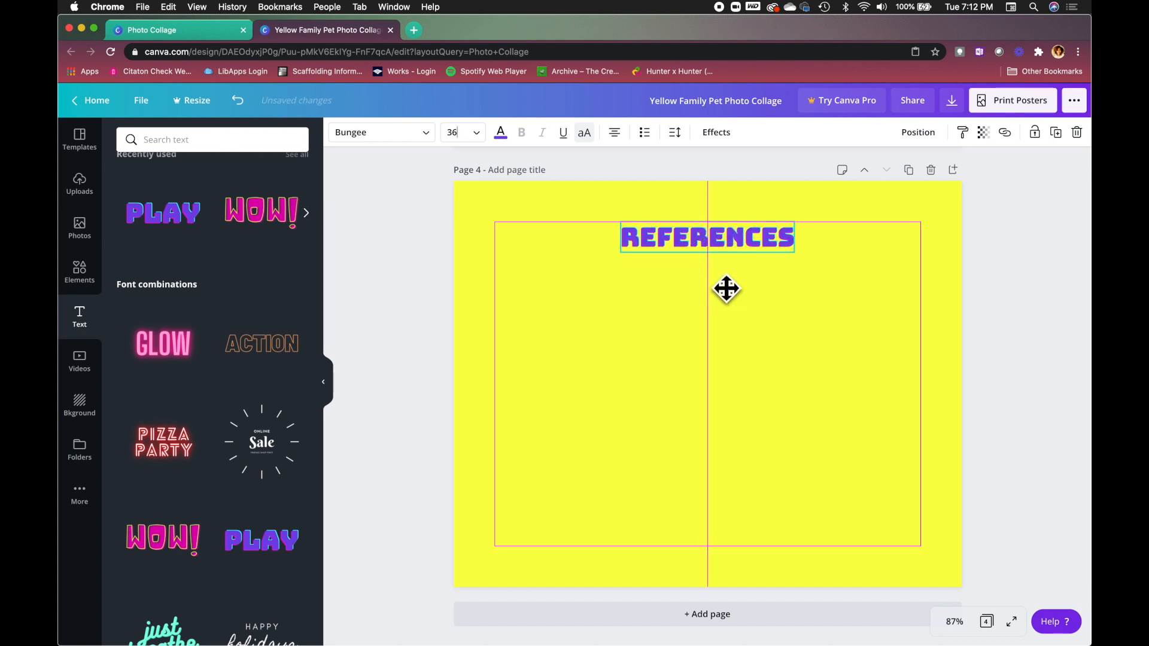
left_click(649, 311)
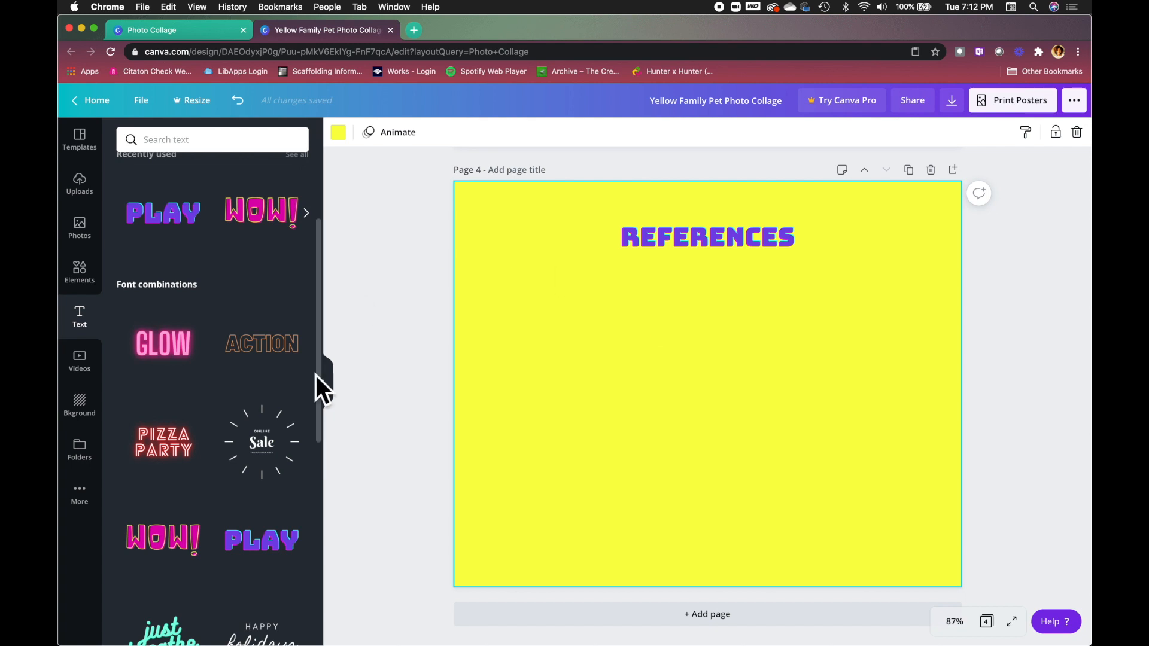
scroll(220, 317, "up", 3)
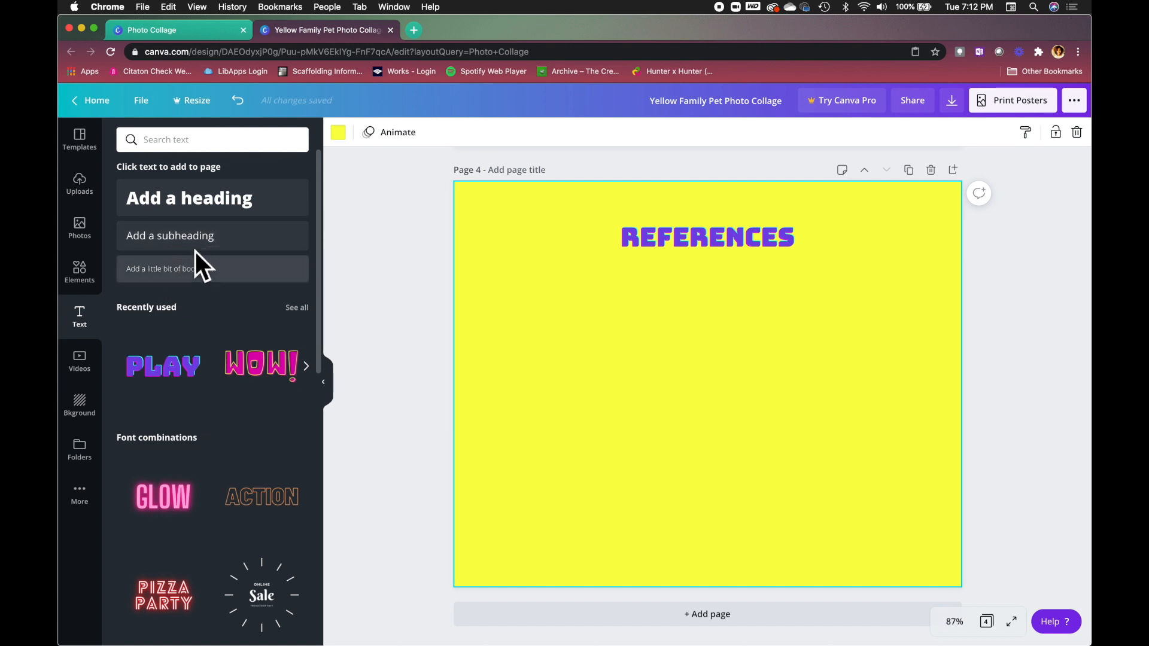
Add a subheading under References reading 'Simmons University Library. (2020, January 9). ACT UP.' plus its URL.
left_click(191, 240)
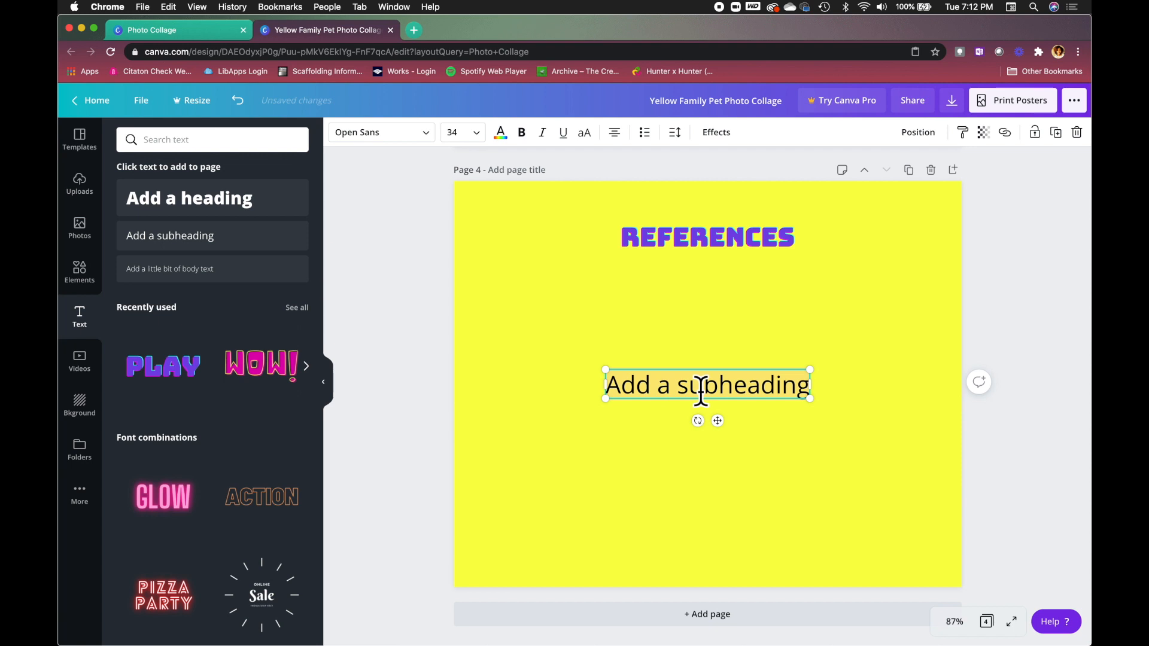
left_click_drag(729, 430, 731, 355)
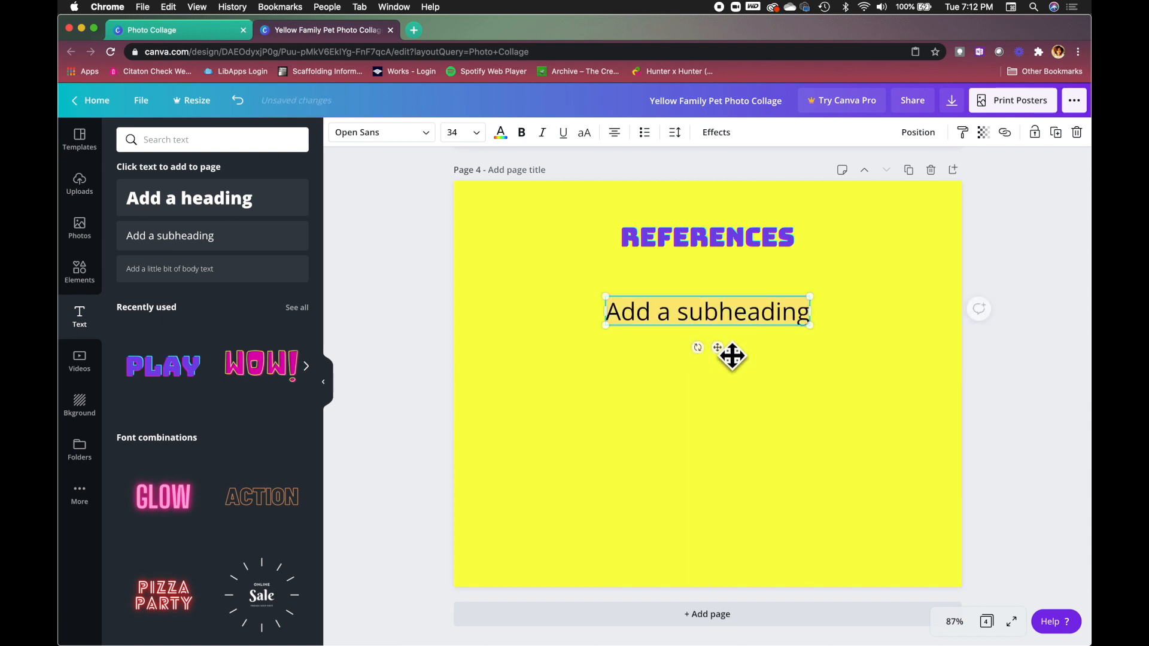
left_click(633, 326)
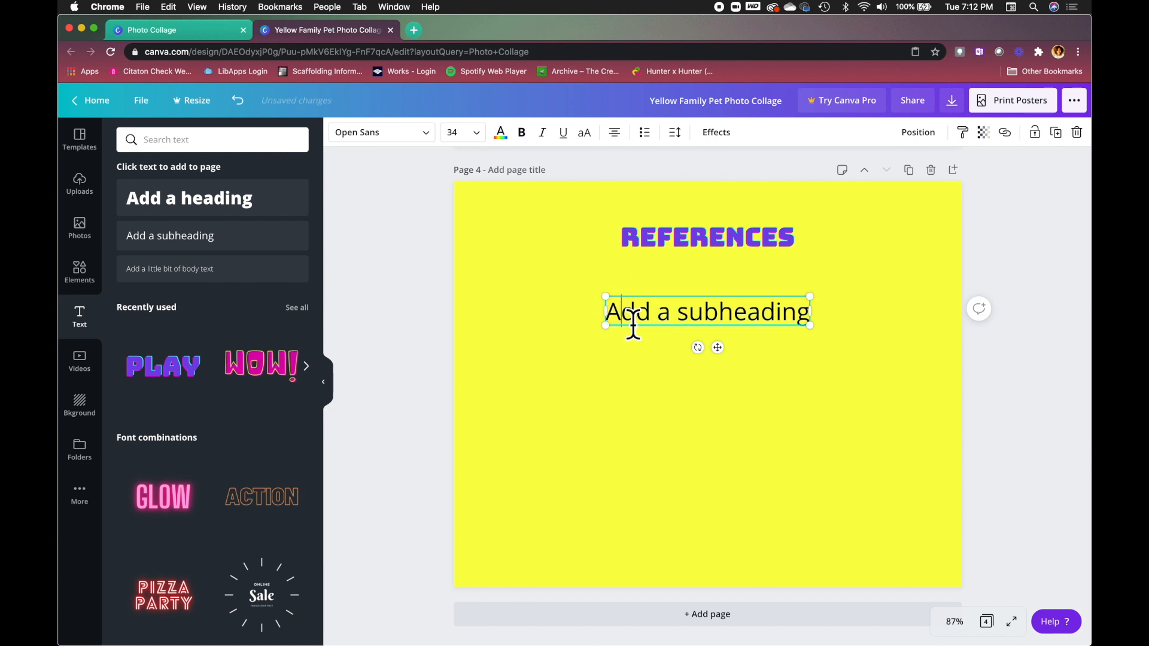
left_click_drag(615, 325, 812, 323)
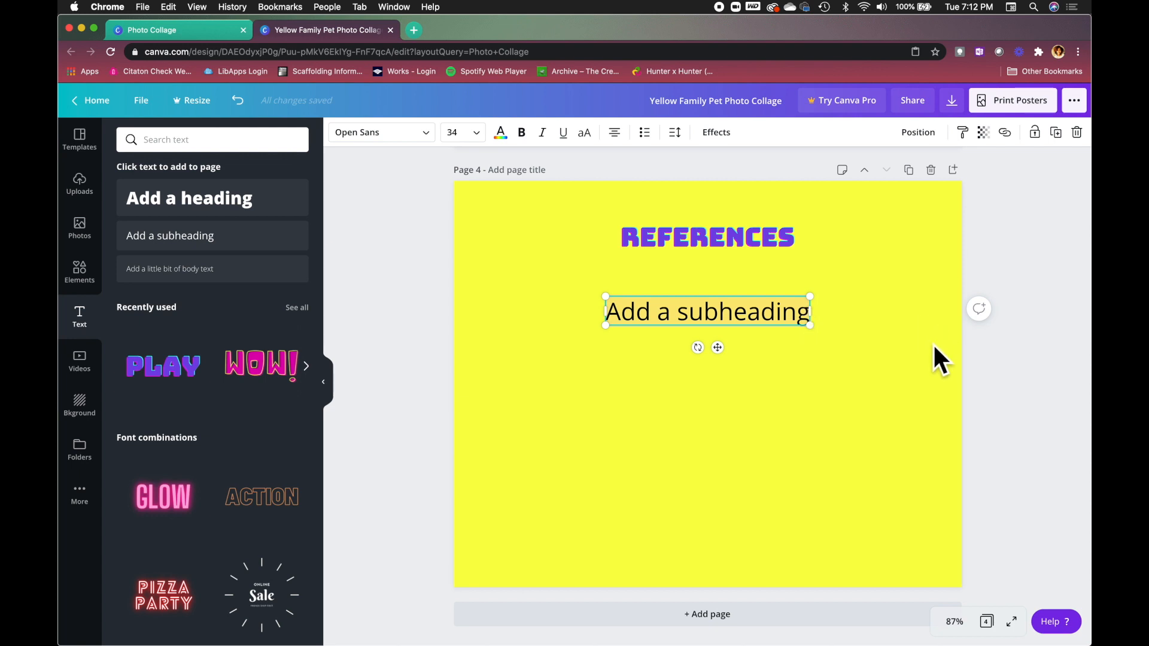
type("Simon")
key("BackSpace")
key("BackSpace")
type("mons Univers")
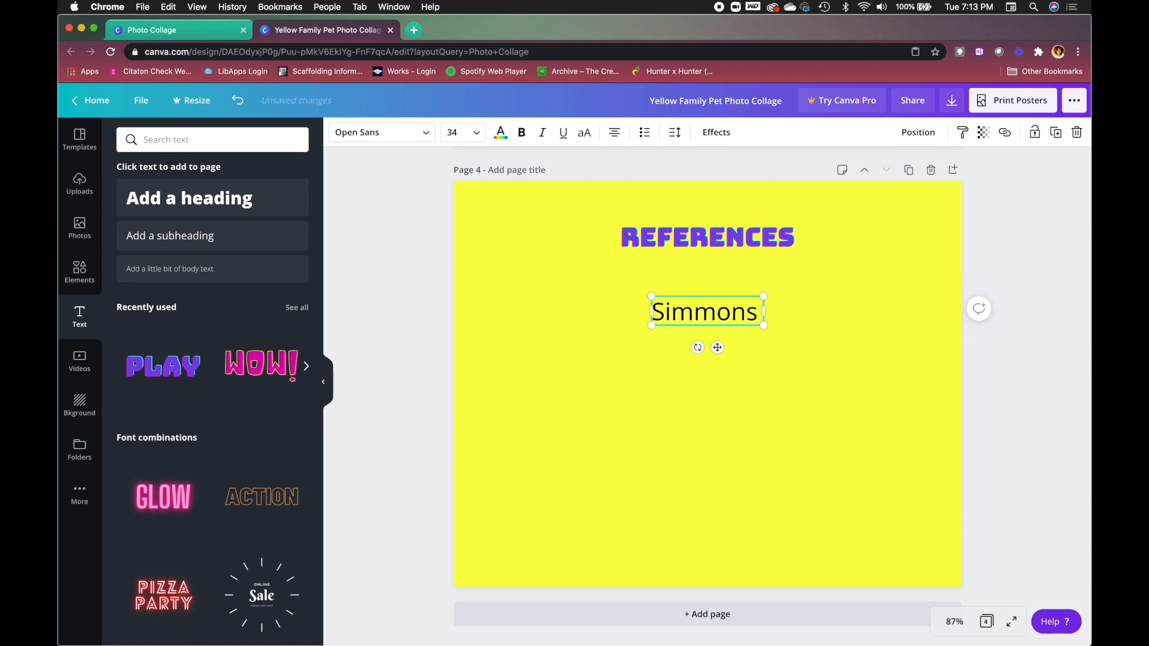
type("ity Library. (2020, January 9). ACT UP. https://simmons.libguides.com/evaluatingsources")
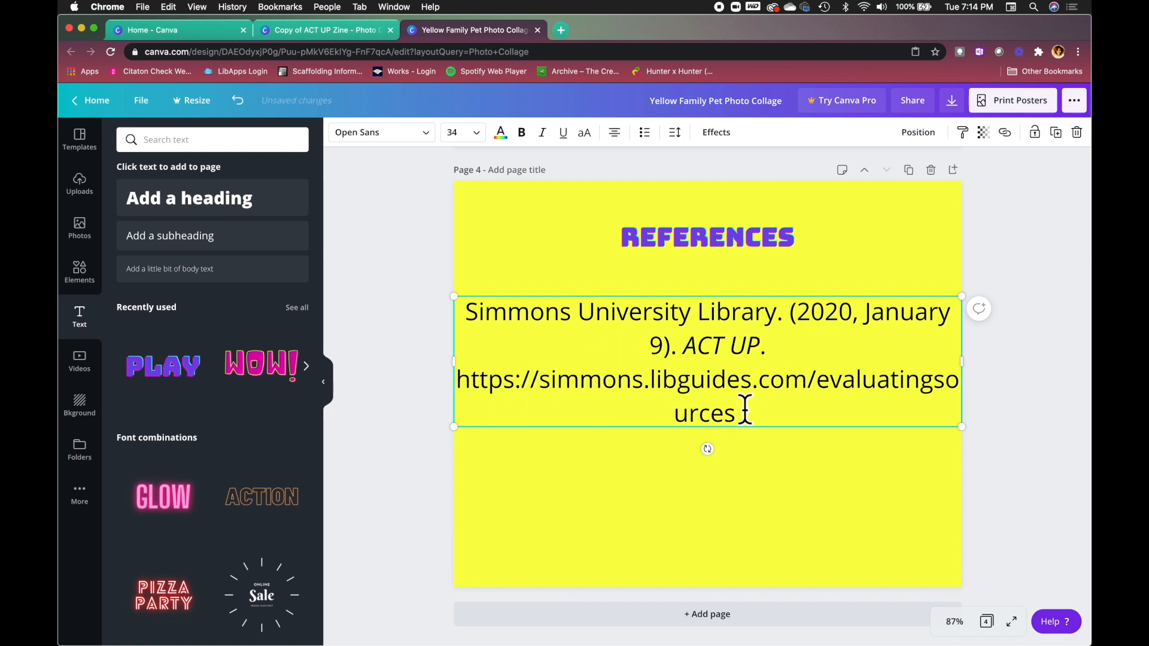
key("BackSpace")
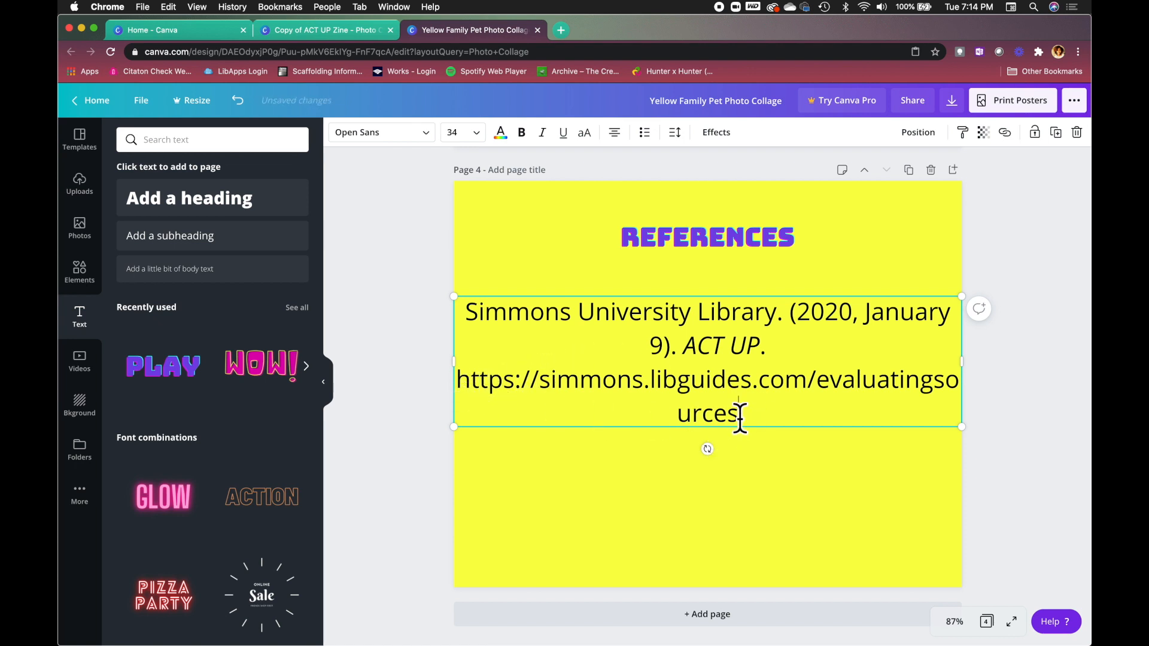
left_click_drag(747, 424, 456, 387)
key("super+c")
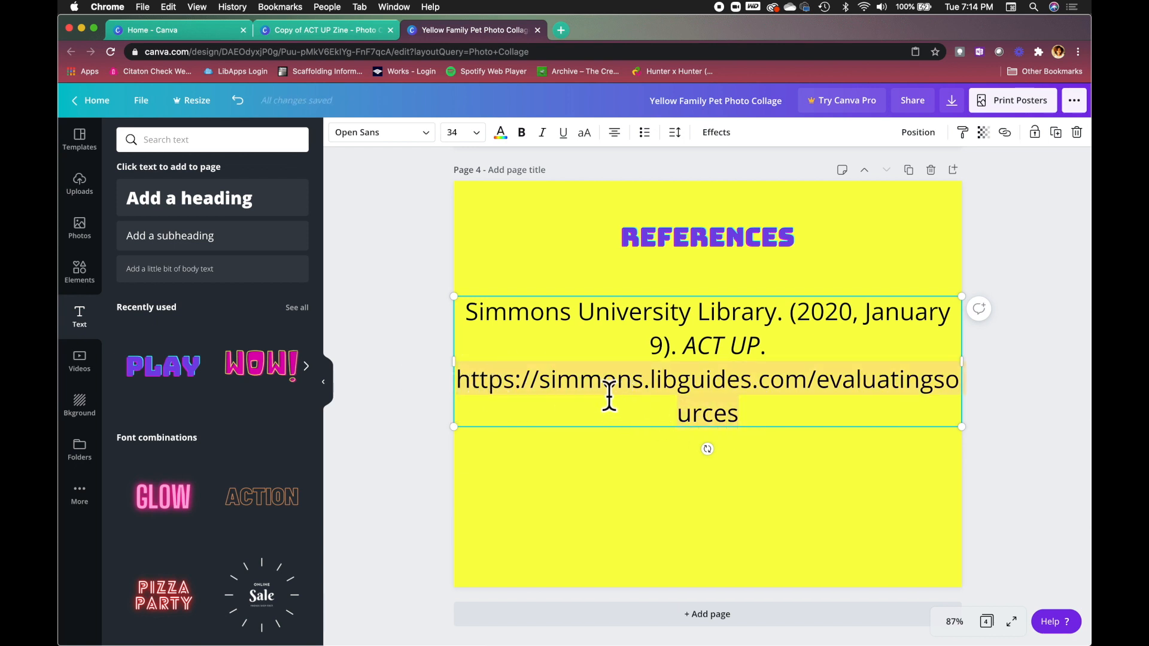
Link the selected URL text to simmons.libguides.com/evaluatingsources by pasting the address.
left_click(1008, 135)
left_click(832, 175)
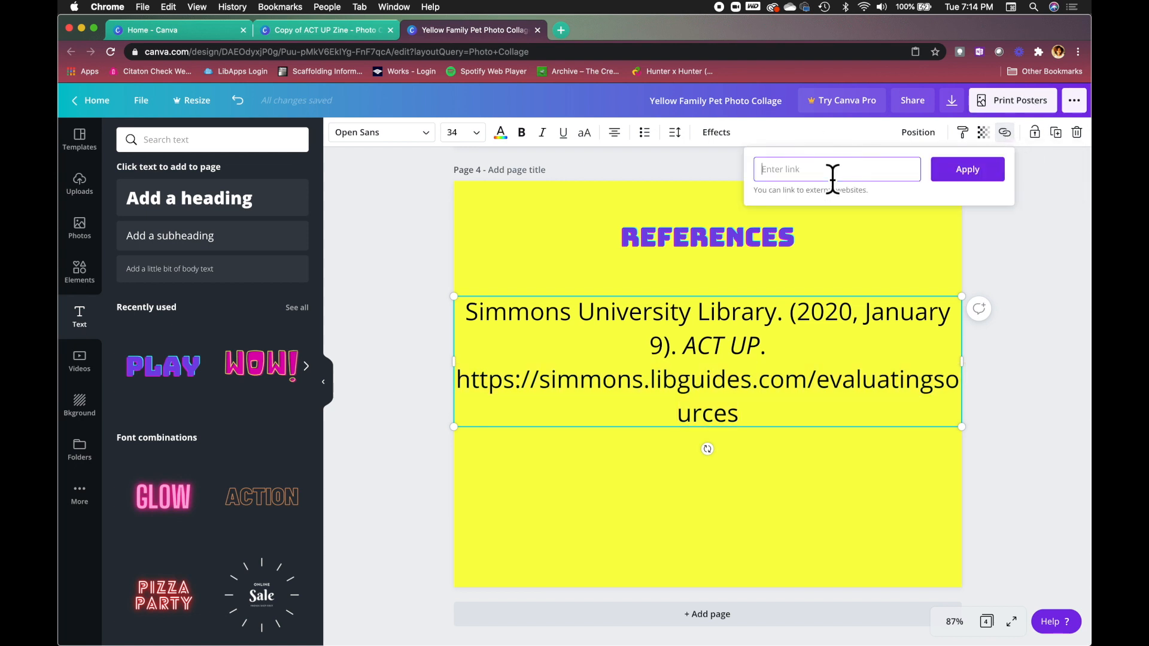
key("super+v")
left_click(974, 174)
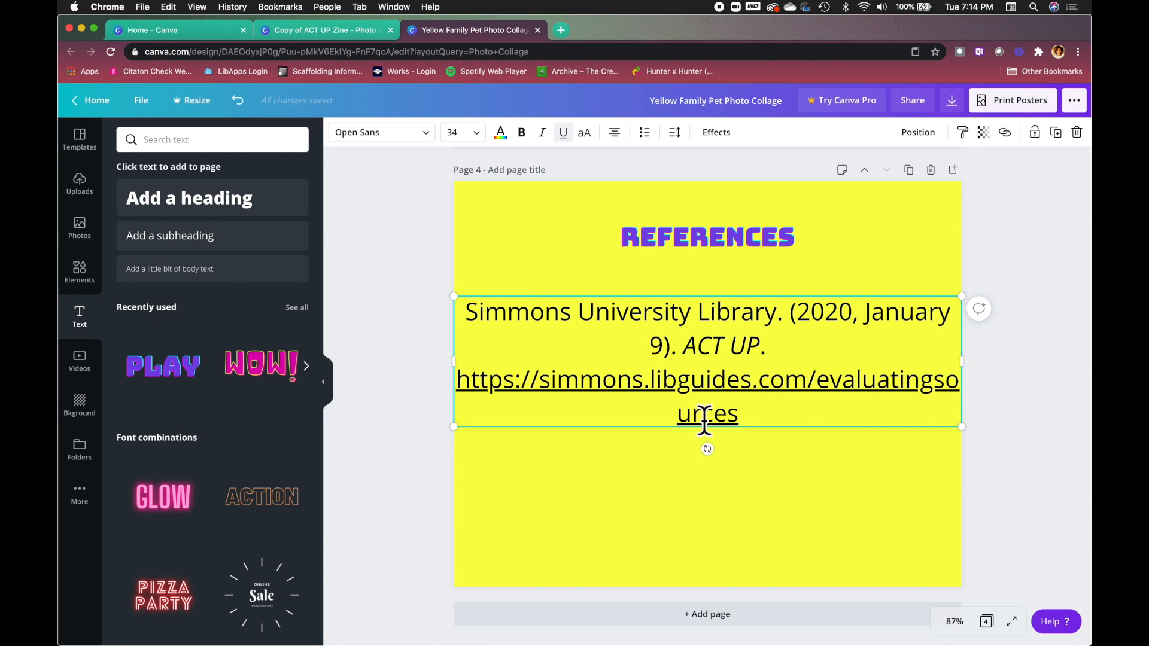
key("Escape")
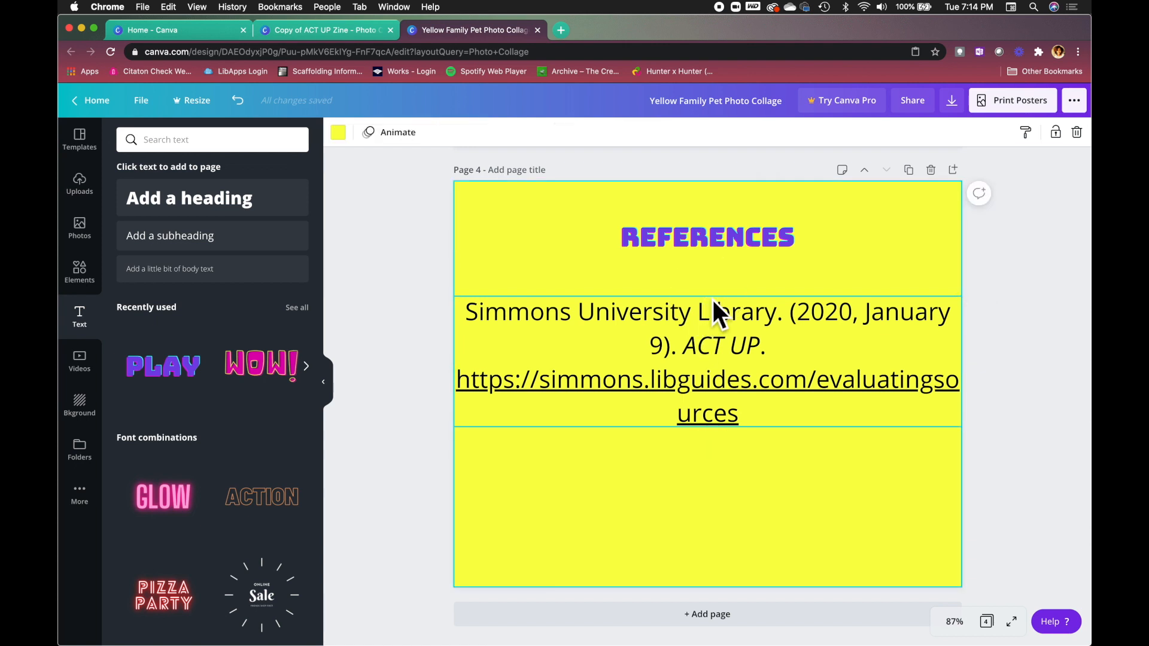
left_click(706, 306)
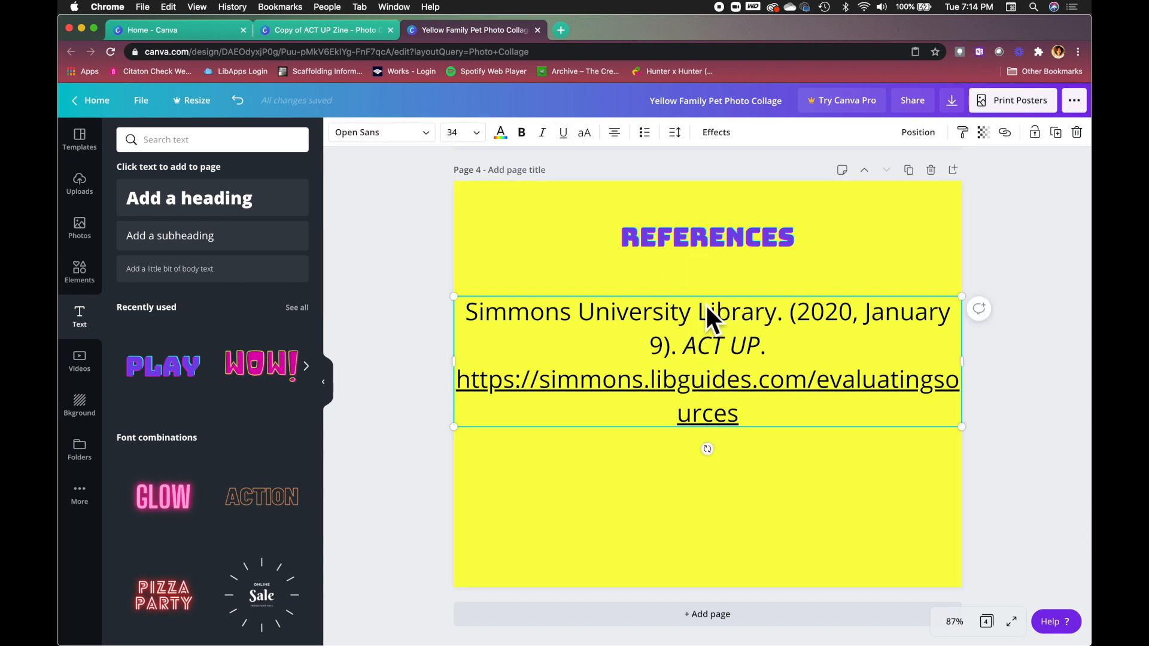
Left-align the citation, shrink it to size 28.7 and nudge it right under References.
left_click(615, 133)
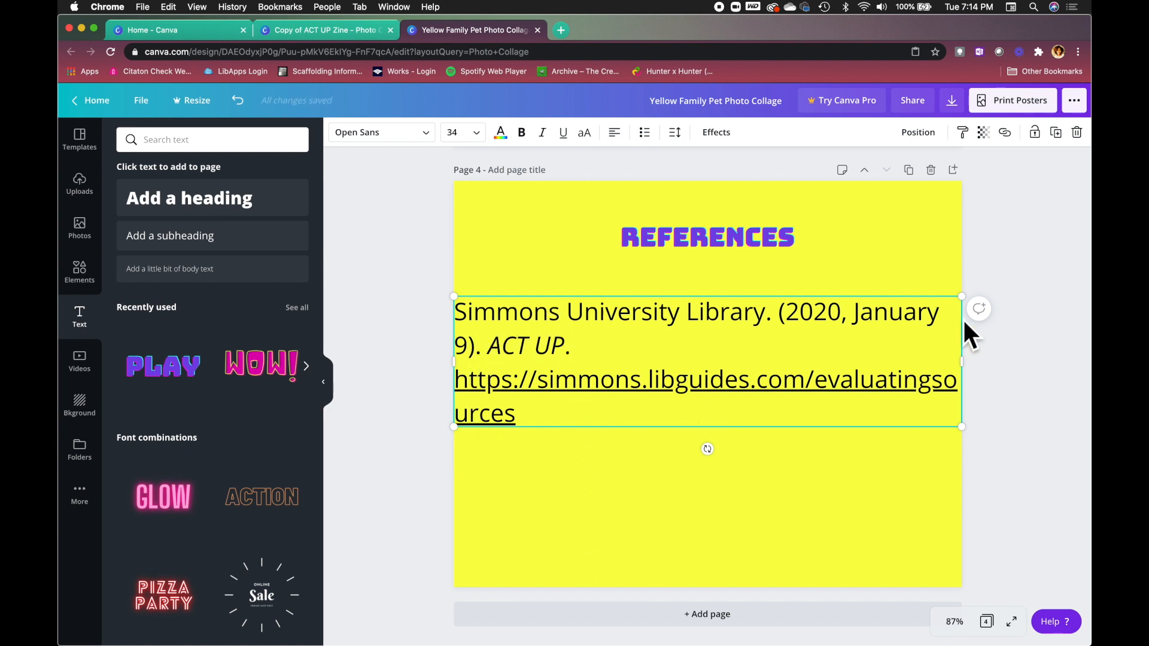
left_click(1051, 386)
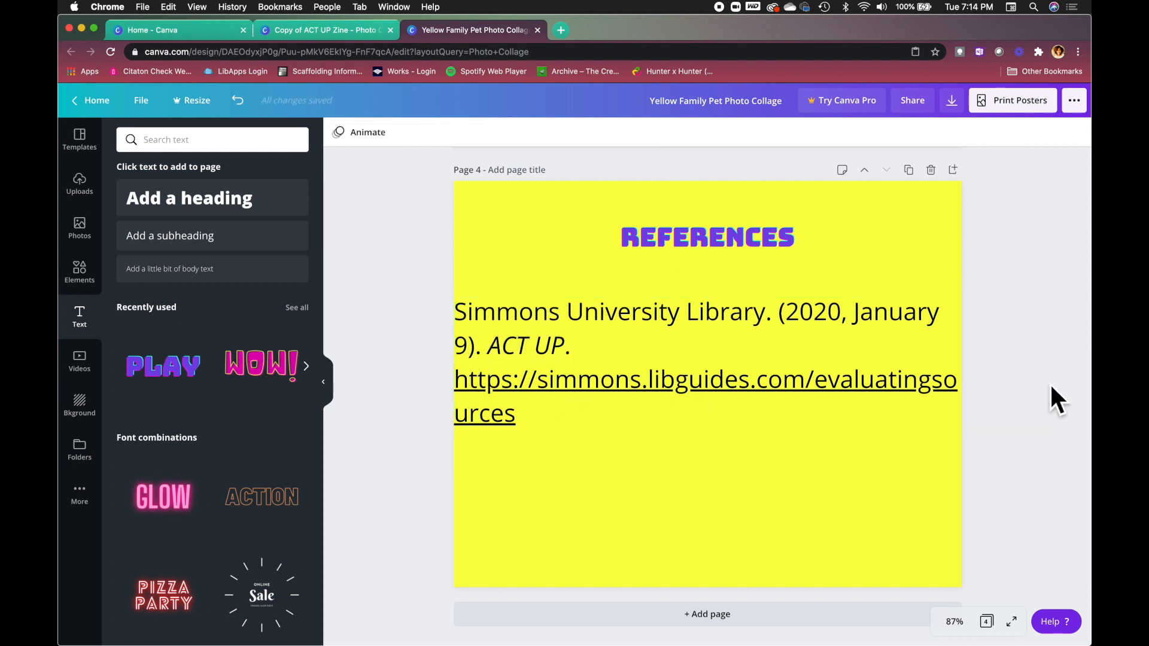
left_click(803, 306)
left_click_drag(962, 427, 885, 405)
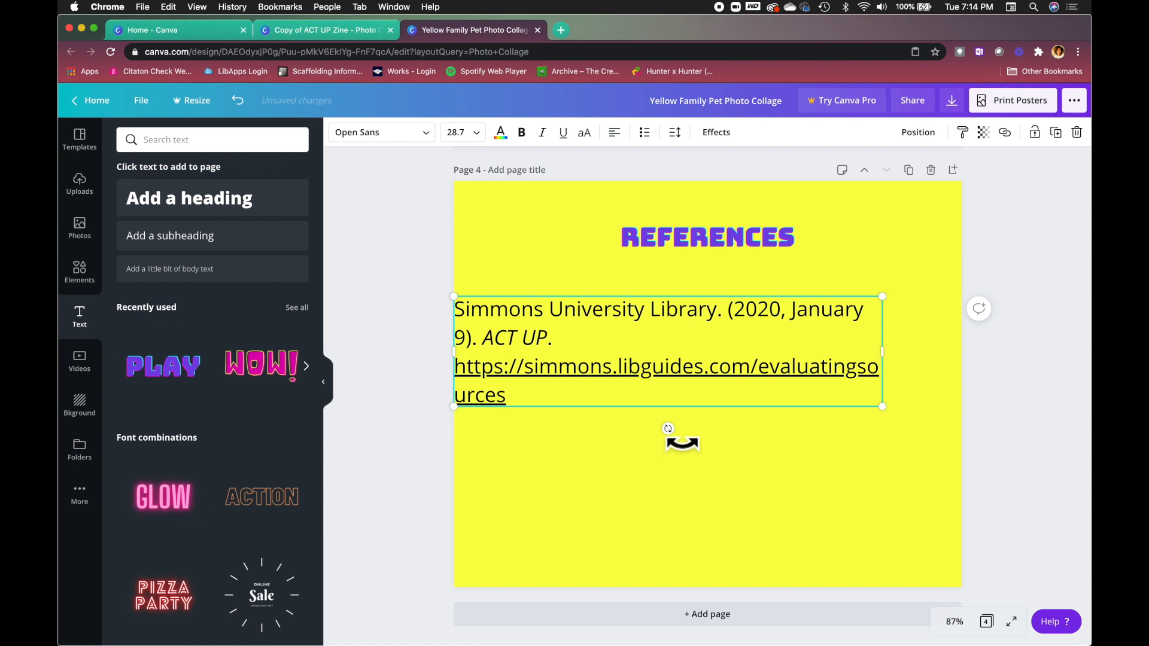
left_click_drag(694, 297, 766, 314)
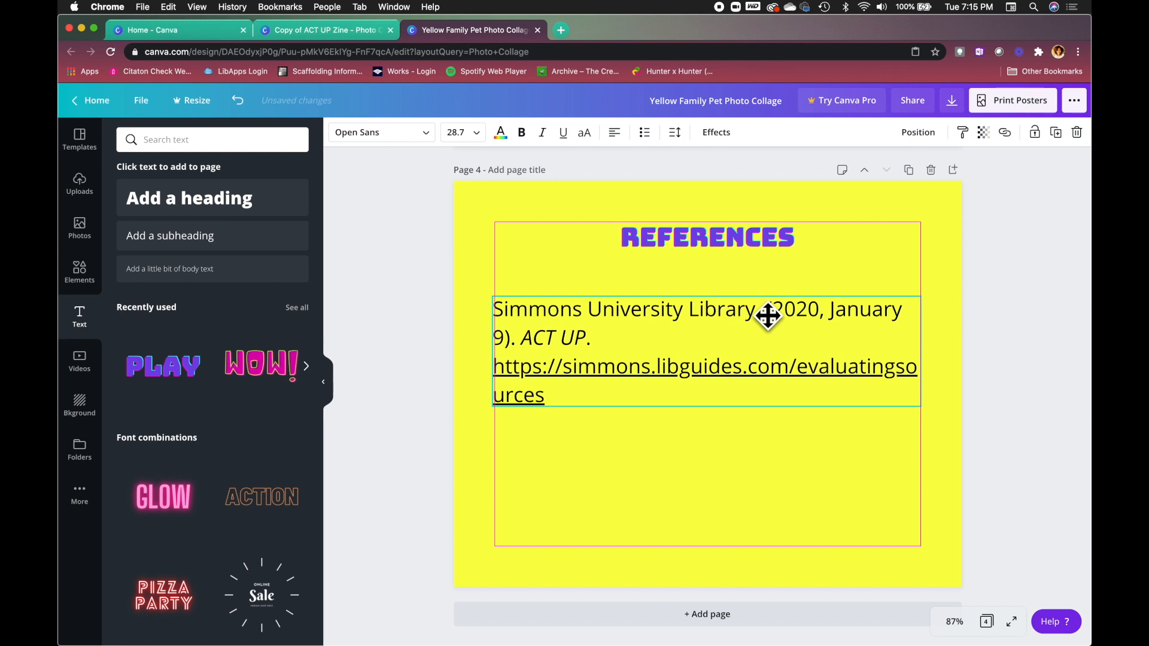
left_click(1029, 340)
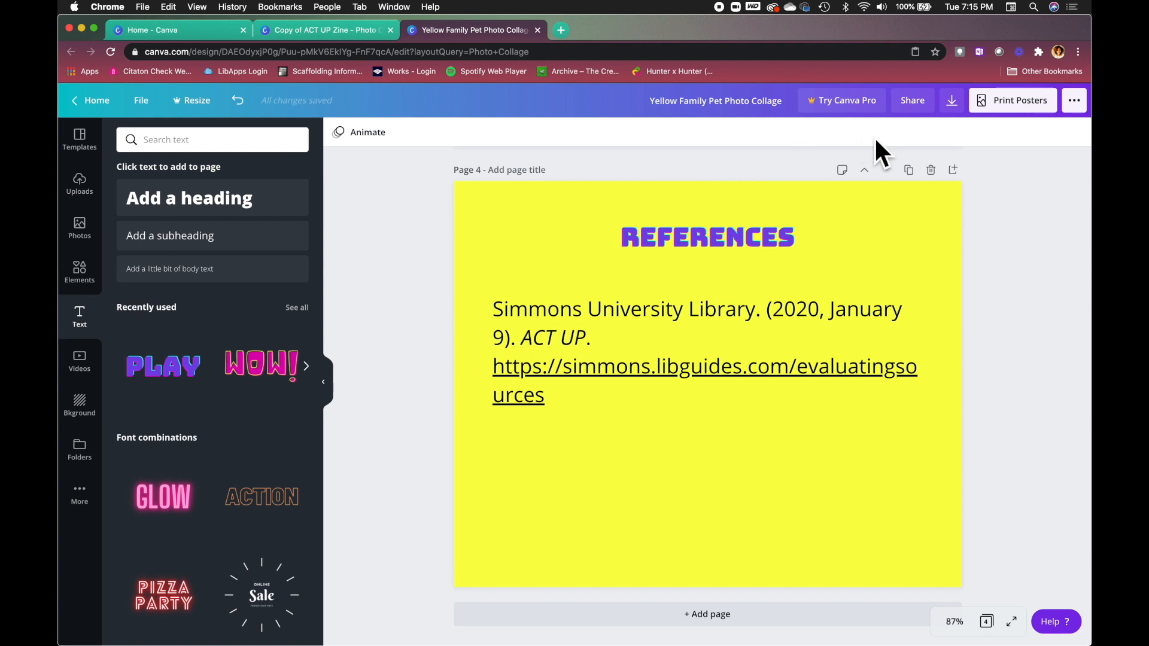
Change the design's share link from edit to view-only and copy it.
left_click(917, 107)
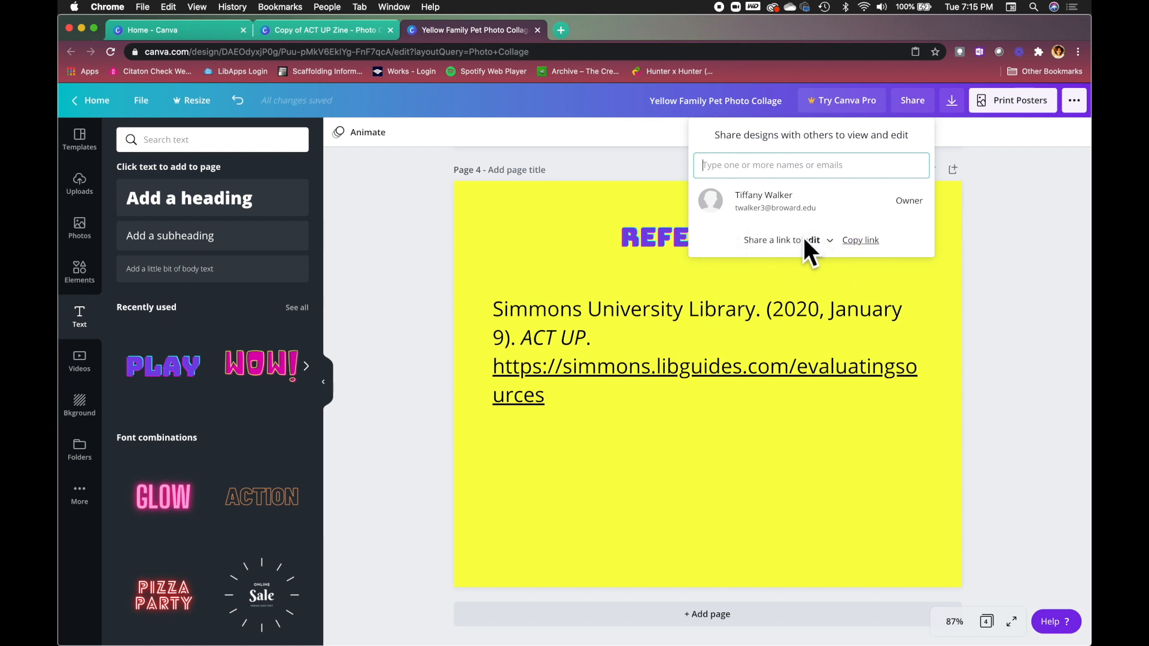
left_click(819, 241)
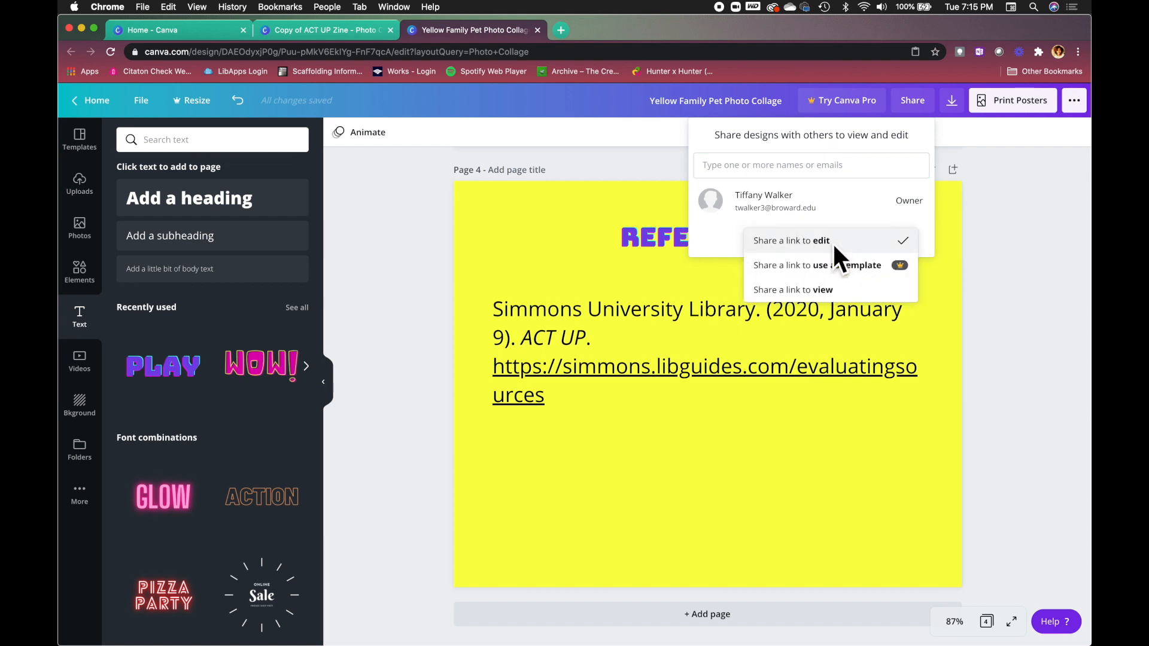
left_click(818, 291)
left_click(866, 241)
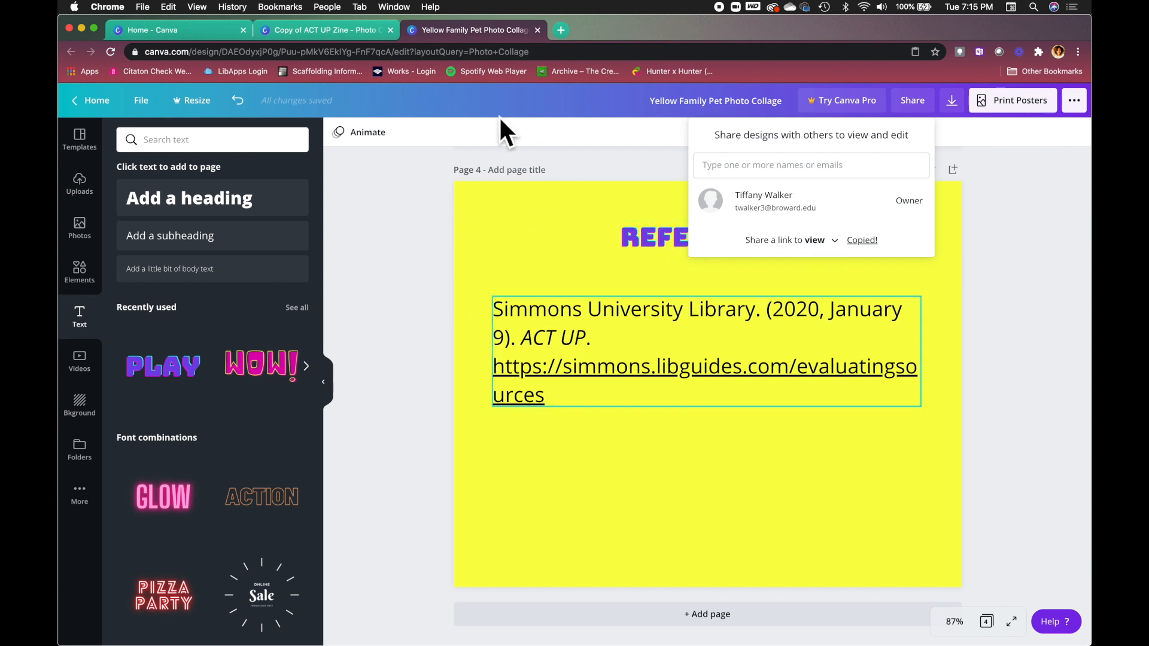
Paste the copied view-only link into a new browser tab and load it.
left_click(566, 36)
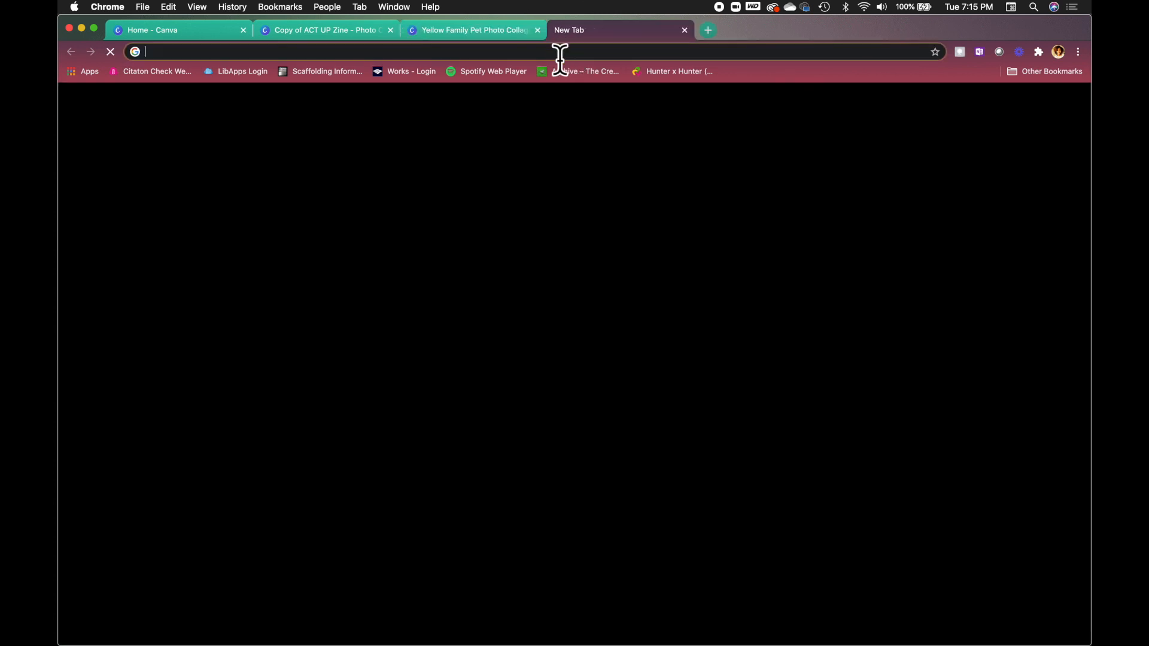
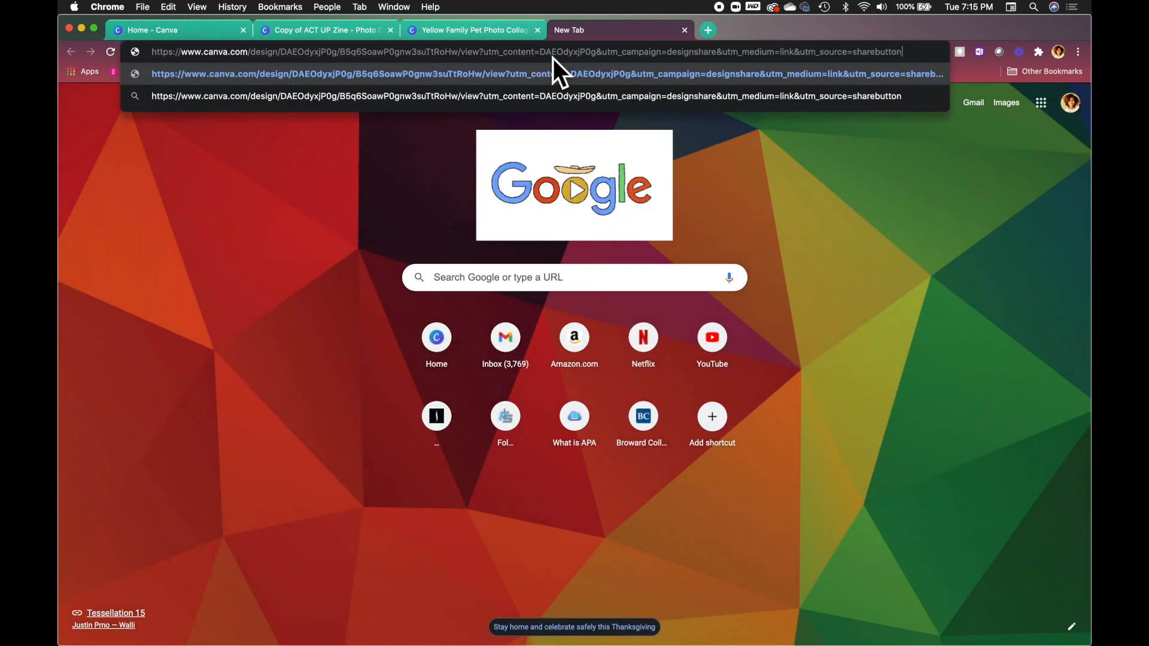
key("Return")
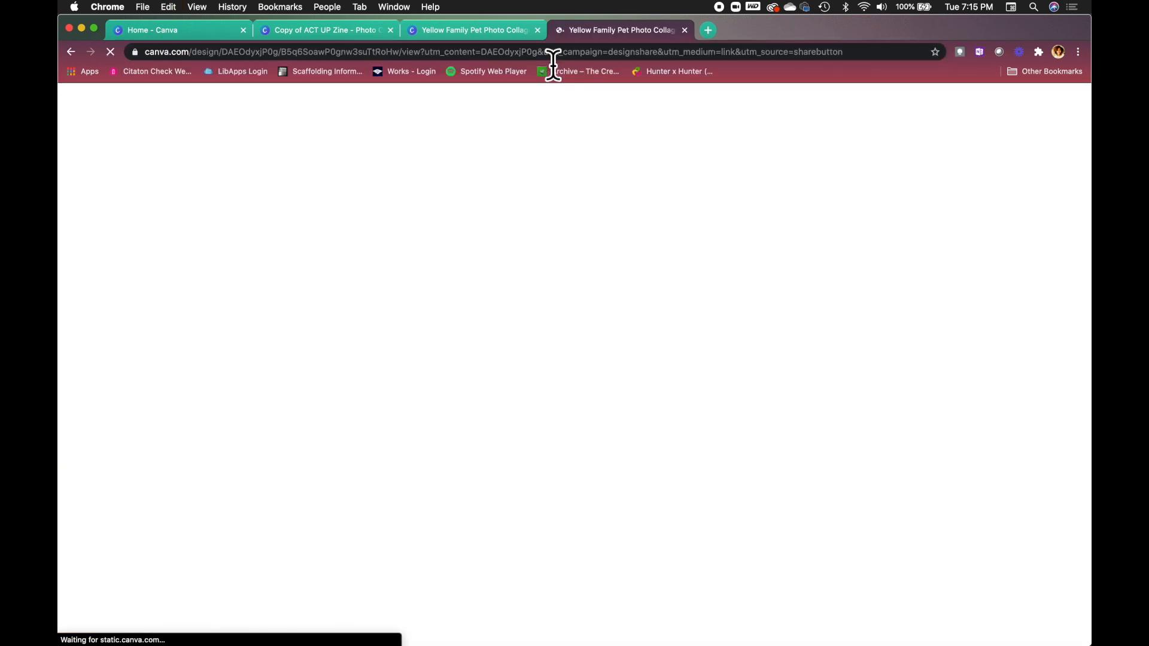